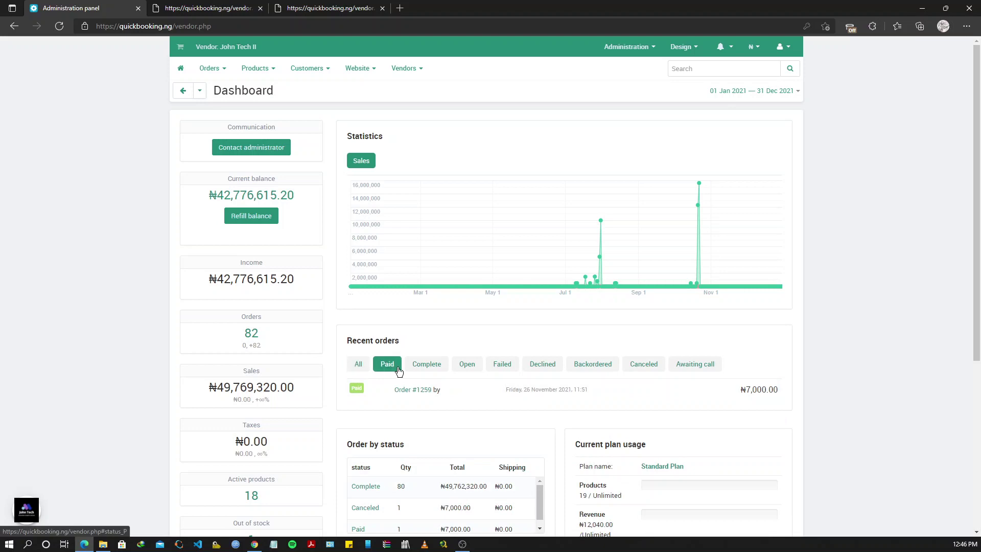
- Filter the dashboard's recent orders by Complete, by Open, and back to All
{"action": "left_click", "coordinate": [429, 365]}
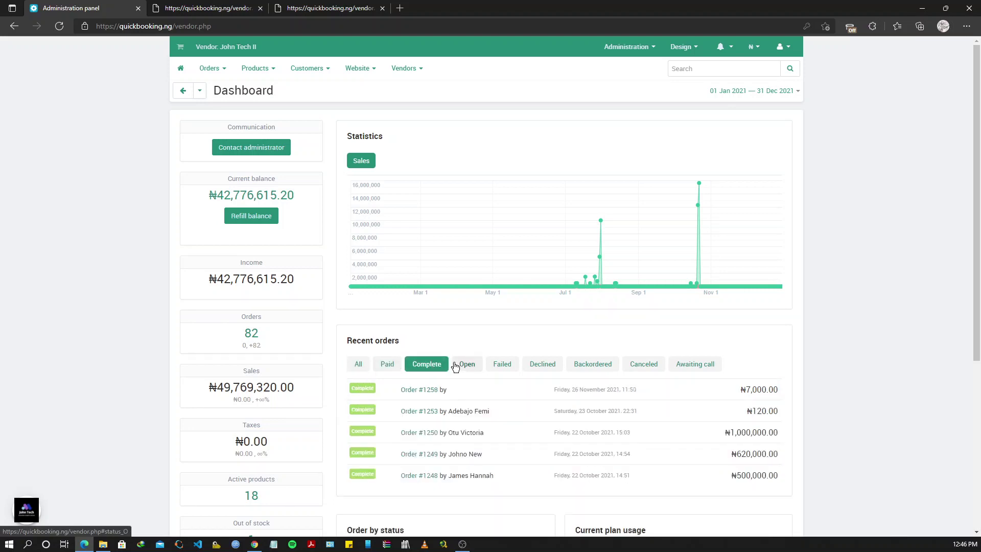
{"action": "left_click", "coordinate": [455, 366]}
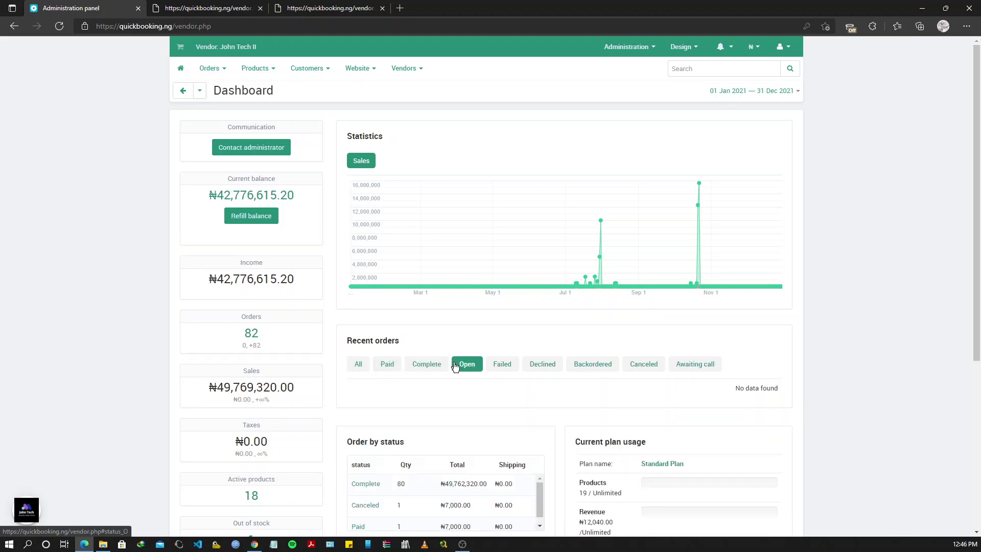
{"action": "left_click", "coordinate": [358, 365]}
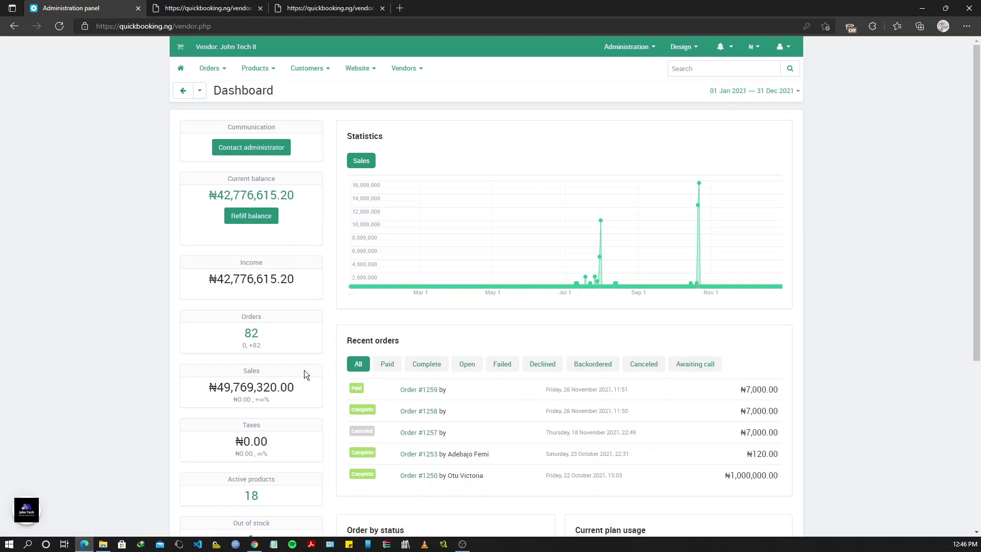
- Open the full list of orders and sort it by ID, ending with the highest ID first
{"action": "left_click", "coordinate": [215, 74]}
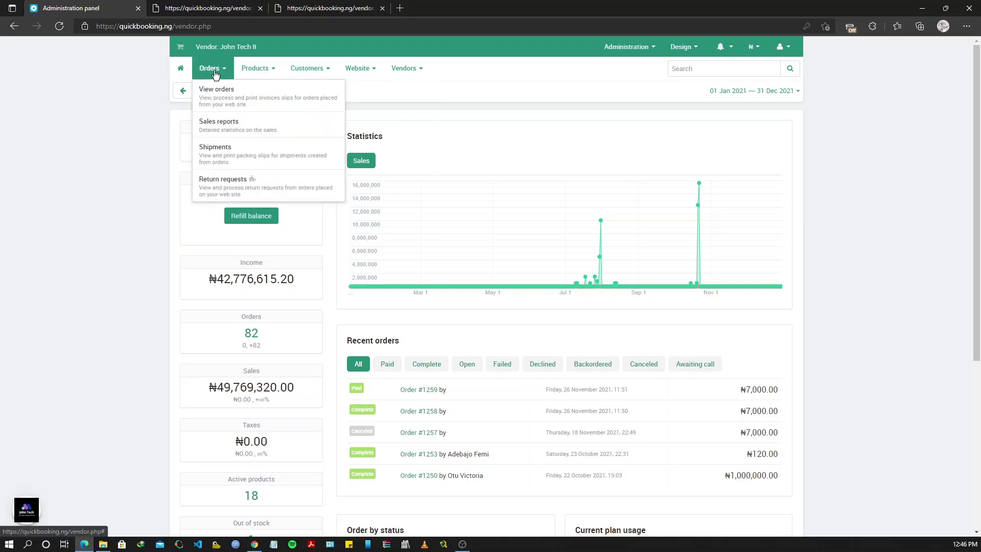
{"action": "left_click", "coordinate": [215, 94]}
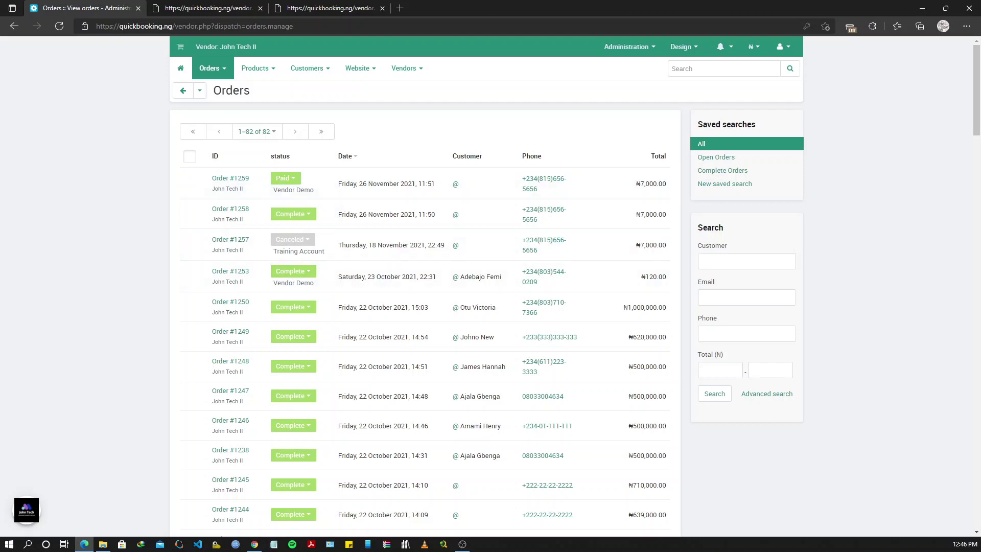
{"action": "left_click", "coordinate": [218, 158]}
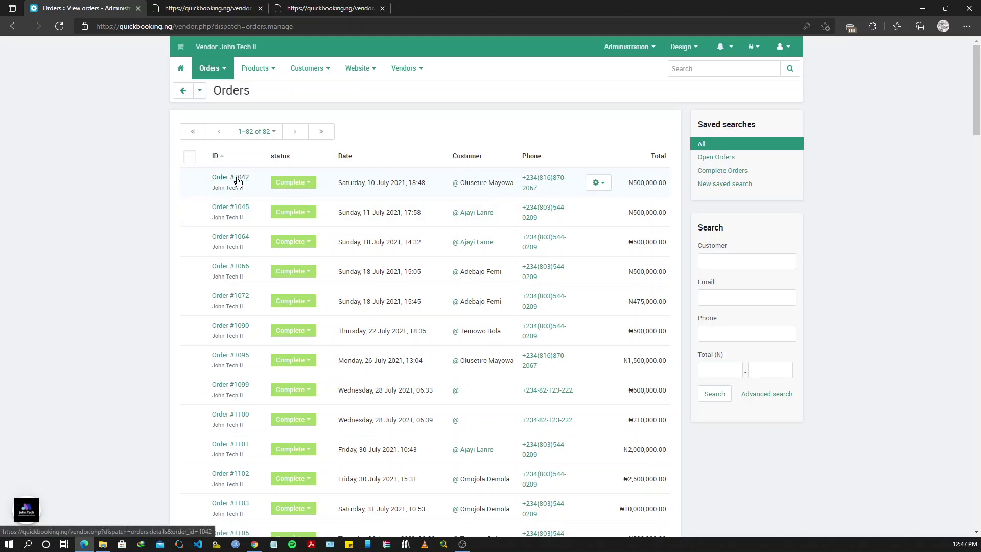
{"action": "left_click", "coordinate": [215, 156]}
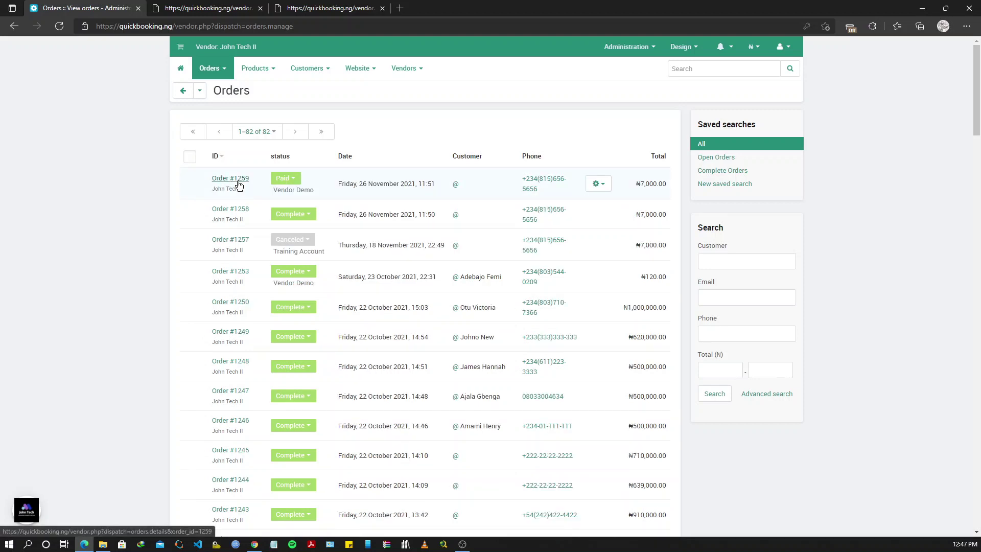
- Sort the orders by status and by date, ending with the newest order first
{"action": "left_click", "coordinate": [286, 162]}
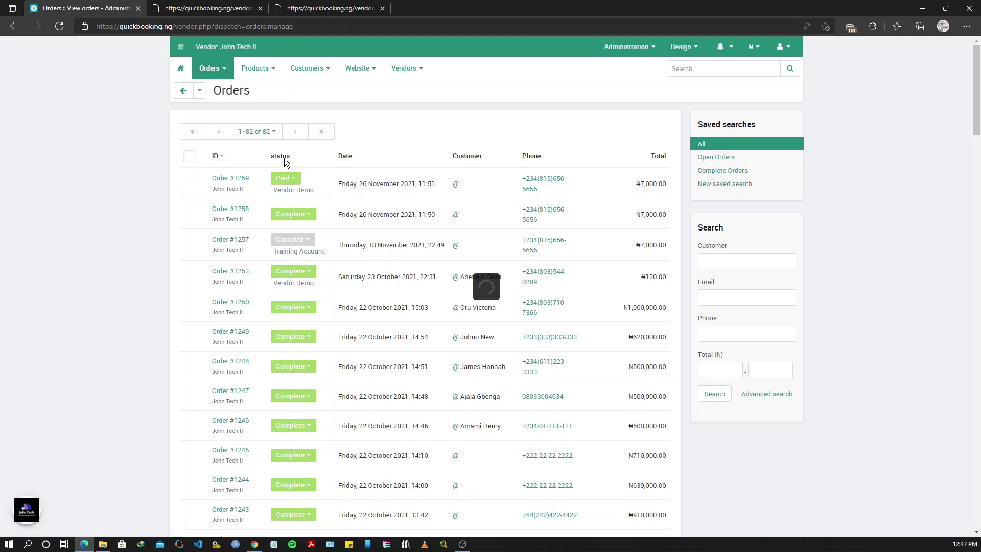
{"action": "left_click", "coordinate": [285, 162]}
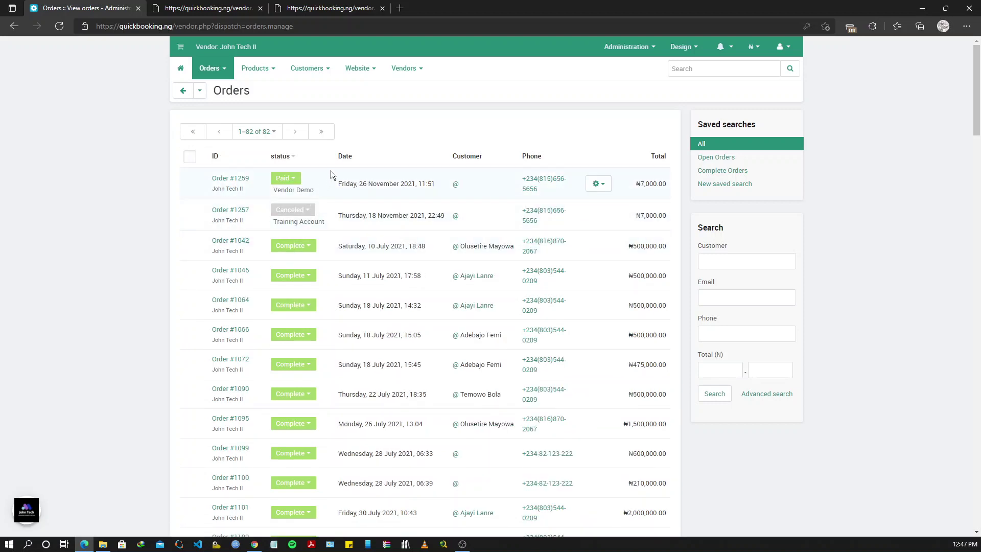
{"action": "left_click", "coordinate": [343, 158]}
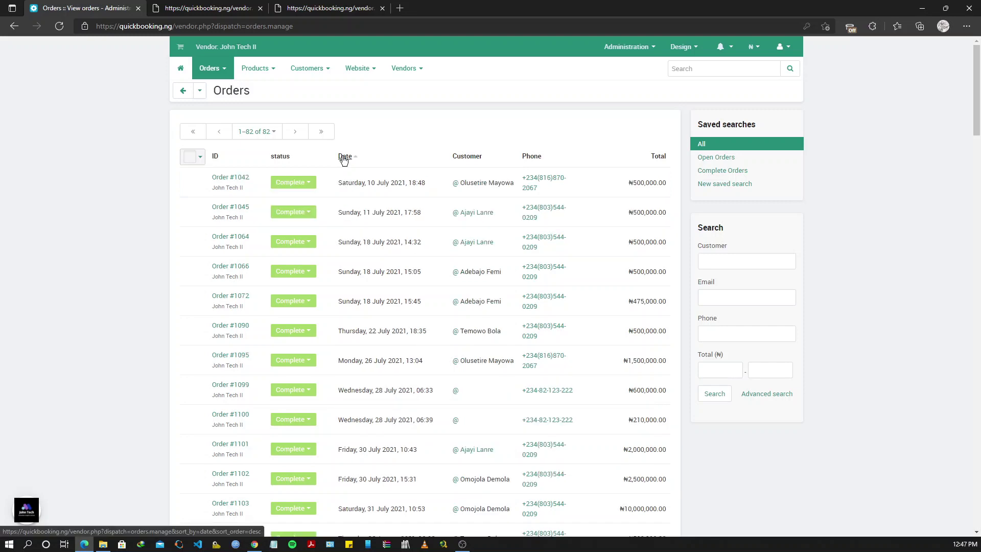
{"action": "left_click", "coordinate": [344, 158]}
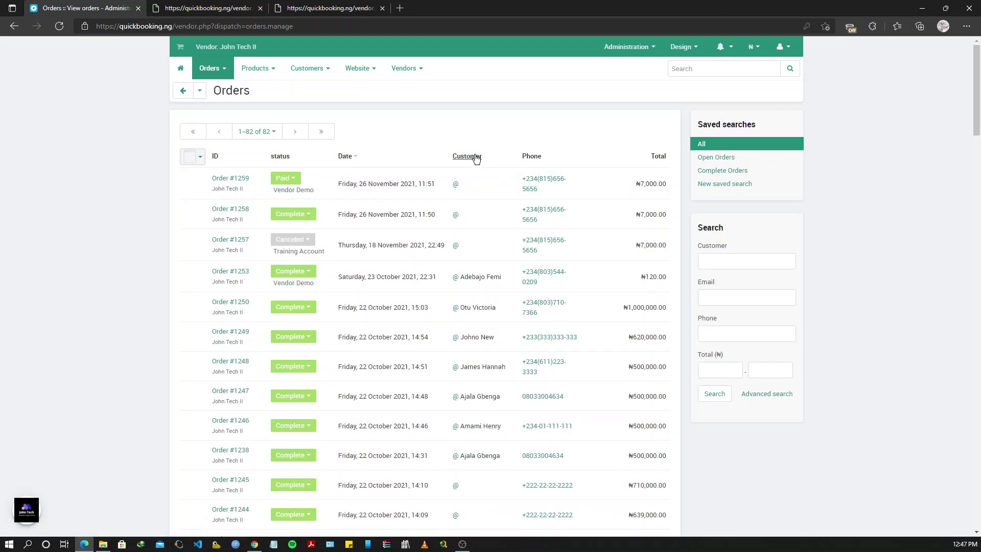
- Sort the orders by customer and look through the reordered list
{"action": "left_click", "coordinate": [476, 158]}
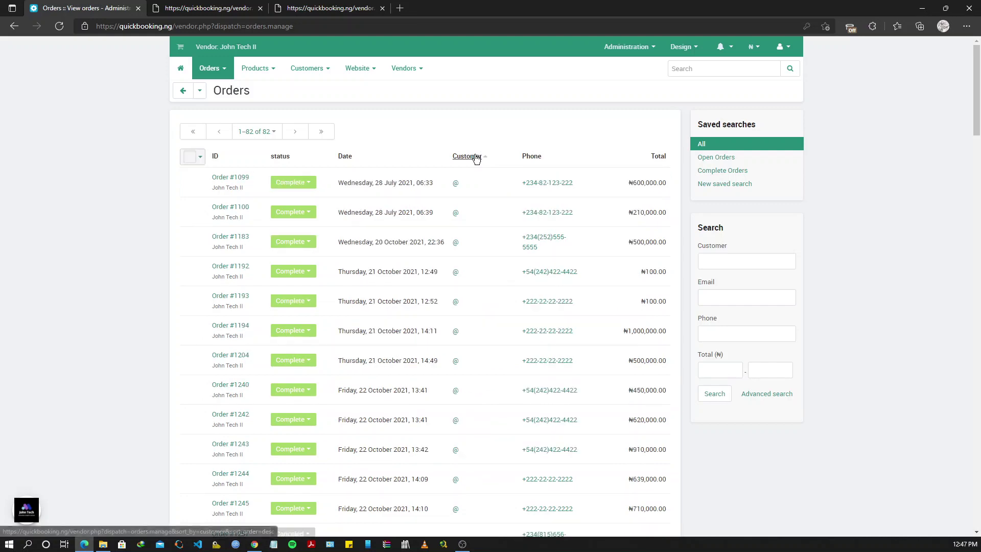
{"action": "scroll", "coordinate": [484, 189], "scroll_direction": "down", "scroll_amount": 5}
{"action": "scroll", "coordinate": [484, 190], "scroll_direction": "down", "scroll_amount": 8}
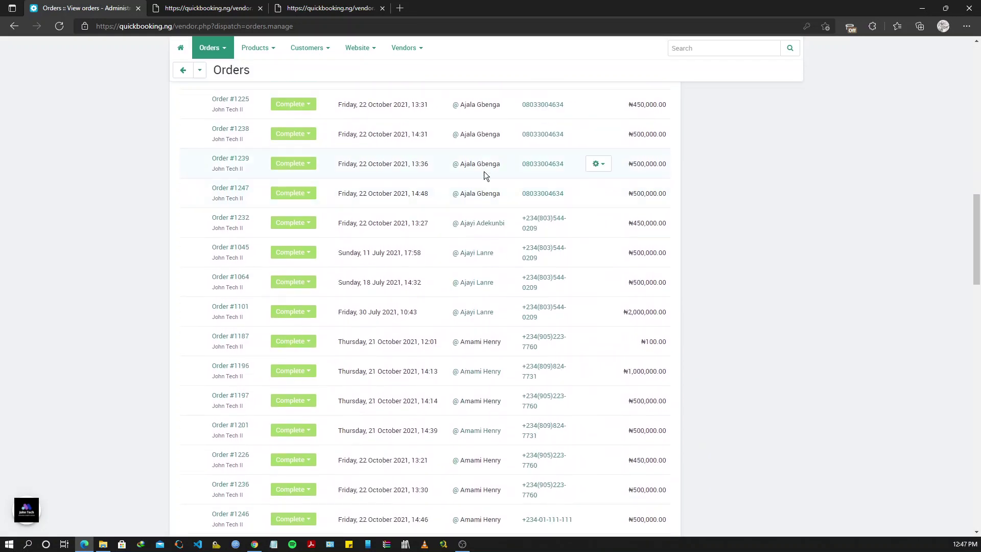
{"action": "scroll", "coordinate": [468, 348], "scroll_direction": "up", "scroll_amount": 15}
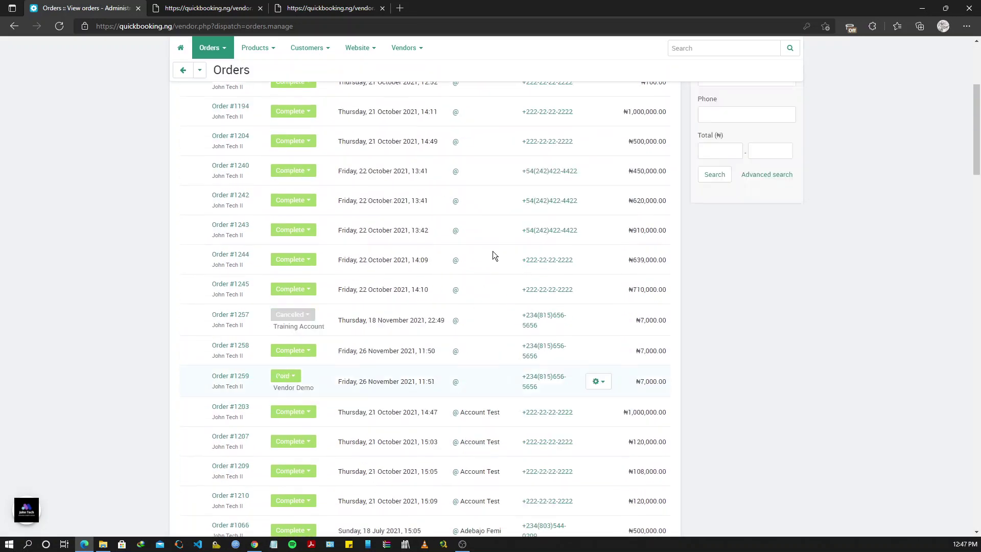
- Sort the orders by phone and by total from lowest to highest, and review the list down to the gross total and total paid
{"action": "left_click", "coordinate": [538, 163]}
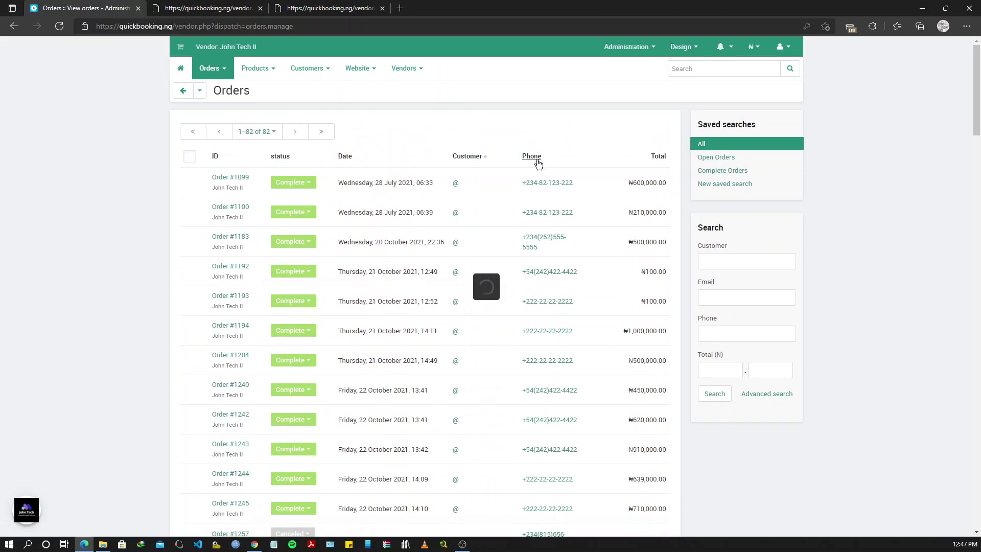
{"action": "left_click", "coordinate": [669, 151]}
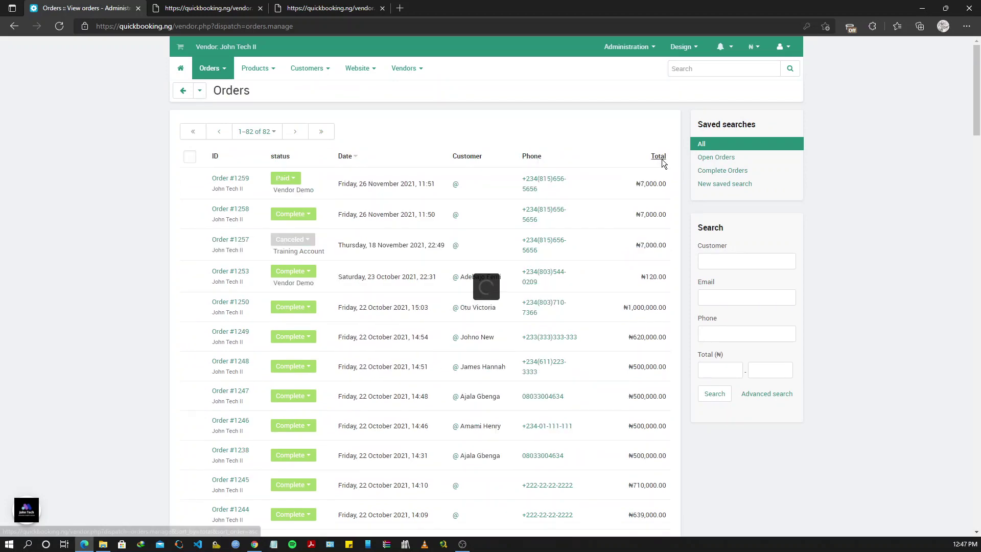
{"action": "scroll", "coordinate": [637, 283], "scroll_direction": "down", "scroll_amount": 20}
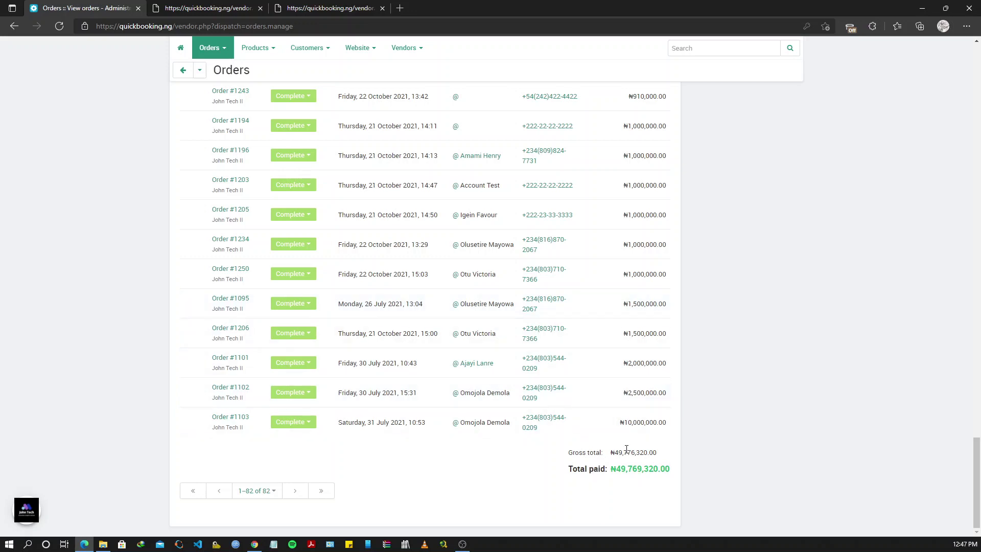
{"action": "scroll", "coordinate": [624, 406], "scroll_direction": "up", "scroll_amount": 20}
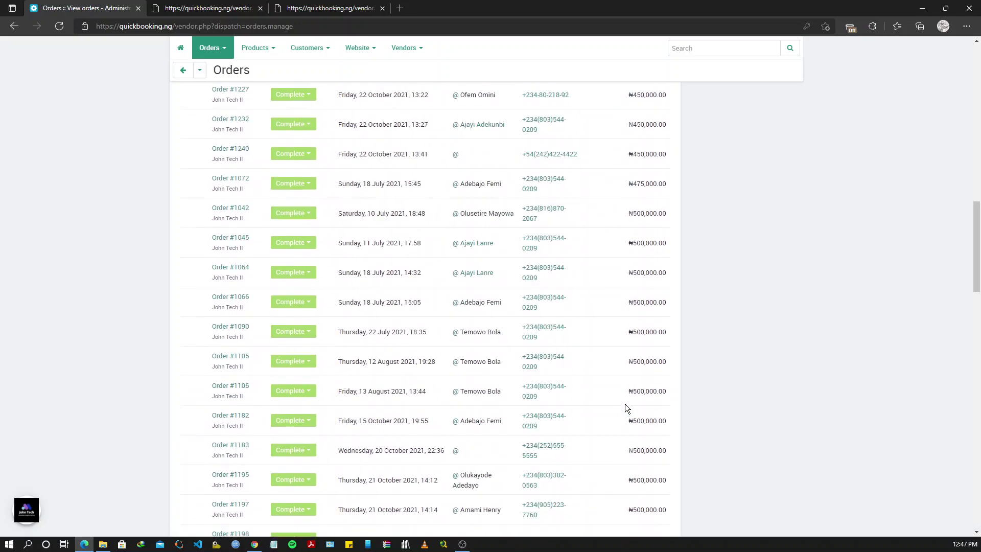
{"action": "scroll", "coordinate": [625, 403], "scroll_direction": "up", "scroll_amount": 5}
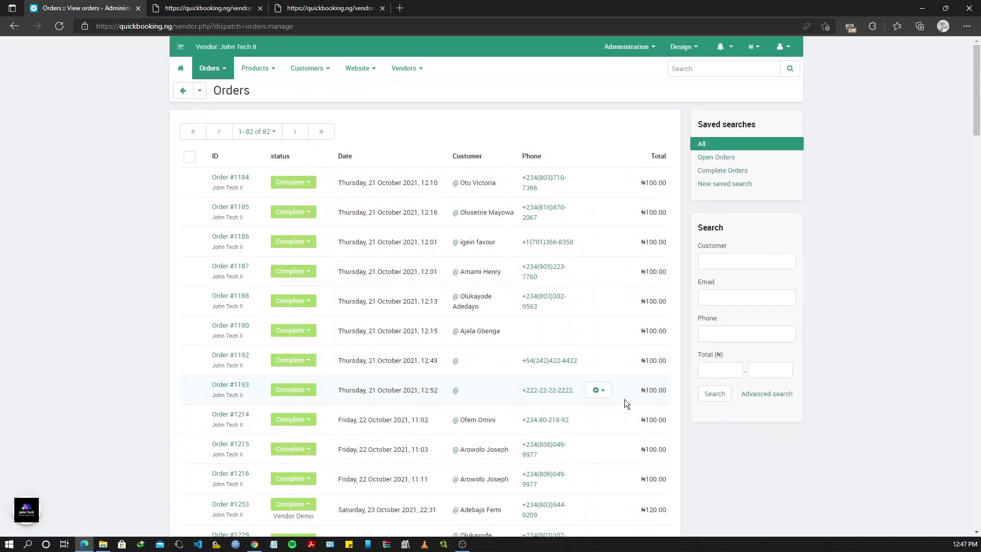
{"action": "scroll", "coordinate": [624, 399], "scroll_direction": "down", "scroll_amount": 20}
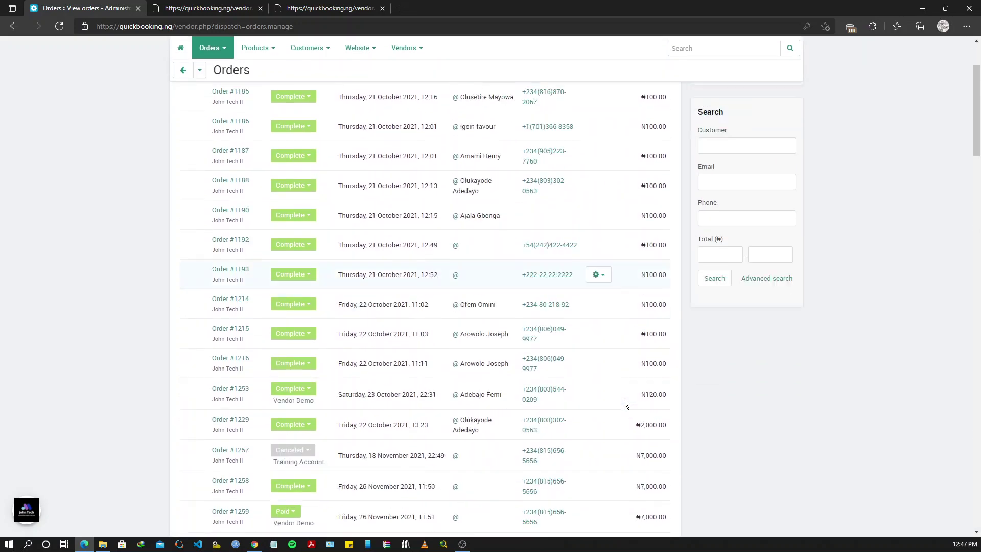
{"action": "scroll", "coordinate": [623, 418], "scroll_direction": "down", "scroll_amount": 8}
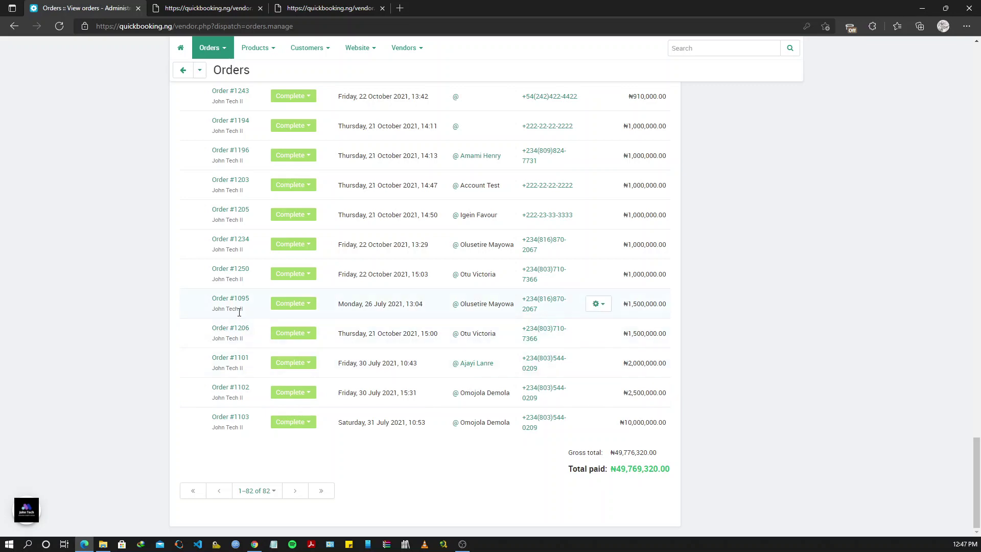
- View the status choices for the ₦1,500,000 order of 21 October 2021 without choosing a new status
{"action": "left_click", "coordinate": [290, 339]}
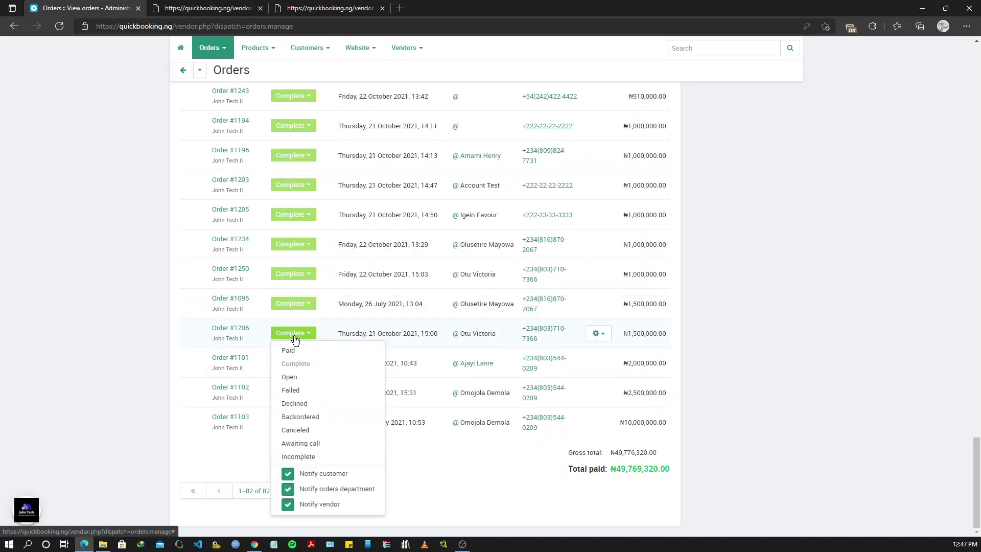
{"action": "left_click", "coordinate": [288, 339]}
{"action": "scroll", "coordinate": [482, 399], "scroll_direction": "up", "scroll_amount": 20}
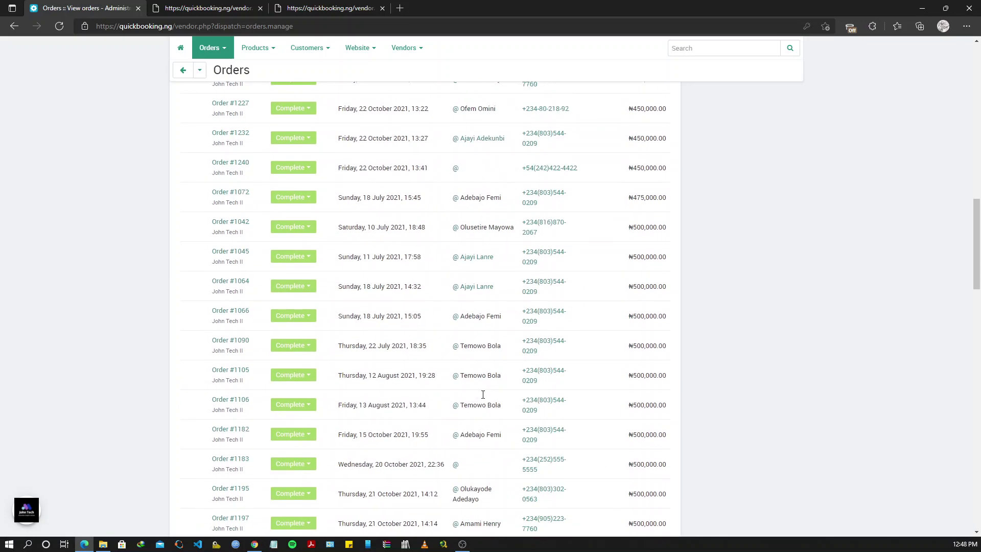
- Set the orders list to show 250 orders per page
{"action": "scroll", "coordinate": [483, 394], "scroll_direction": "down", "scroll_amount": 20}
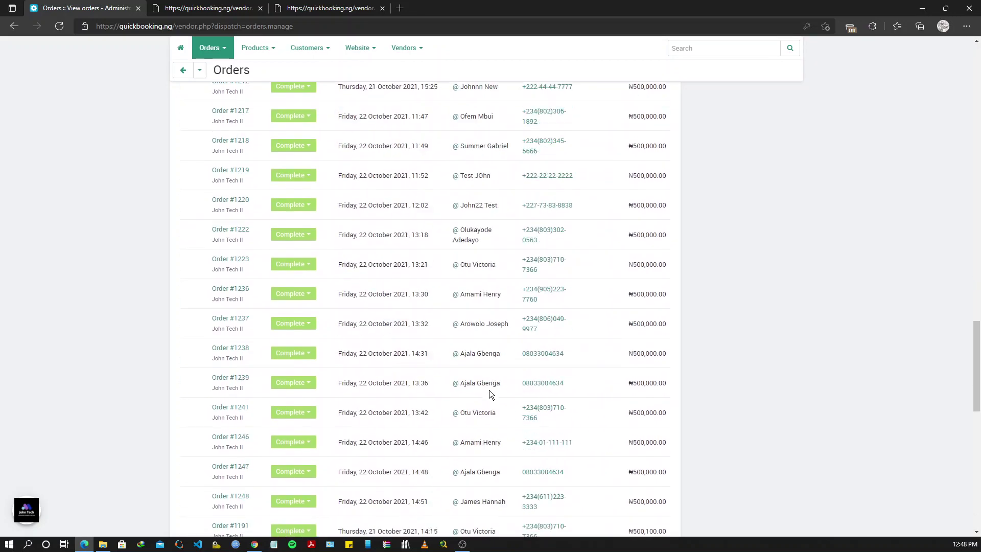
{"action": "left_click", "coordinate": [270, 492]}
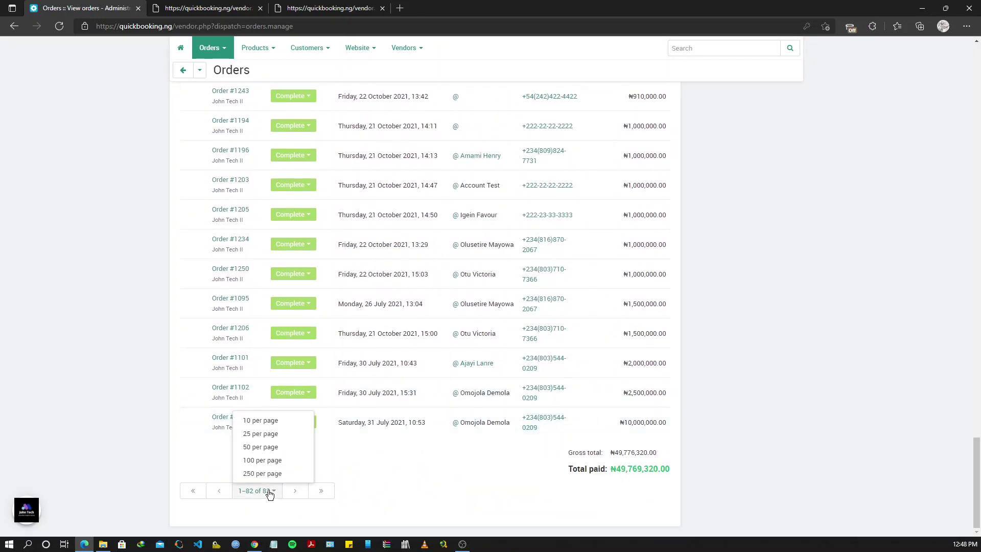
{"action": "left_click", "coordinate": [271, 473]}
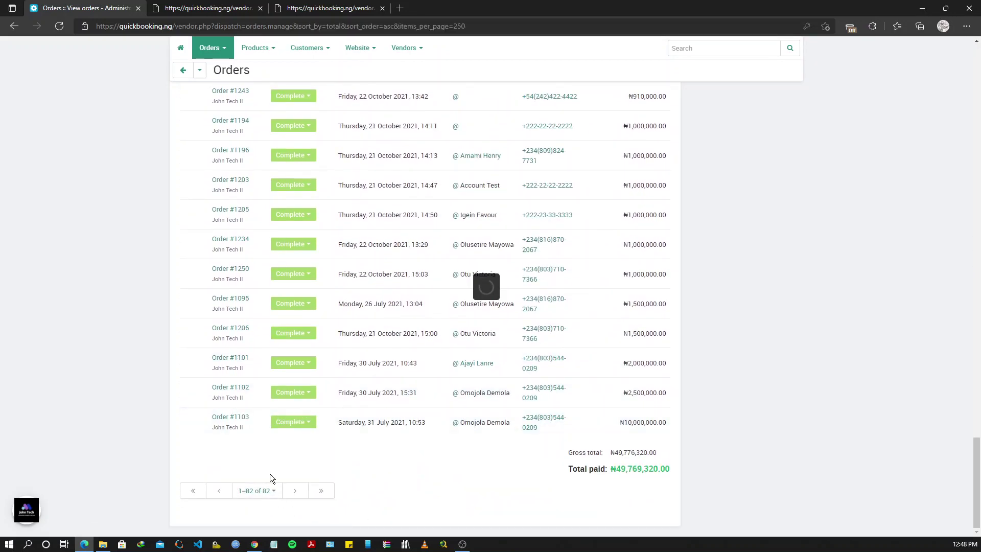
- Set the orders list to show 10 orders per page and sort it by ID with the highest first
{"action": "scroll", "coordinate": [269, 478], "scroll_direction": "down", "scroll_amount": 15}
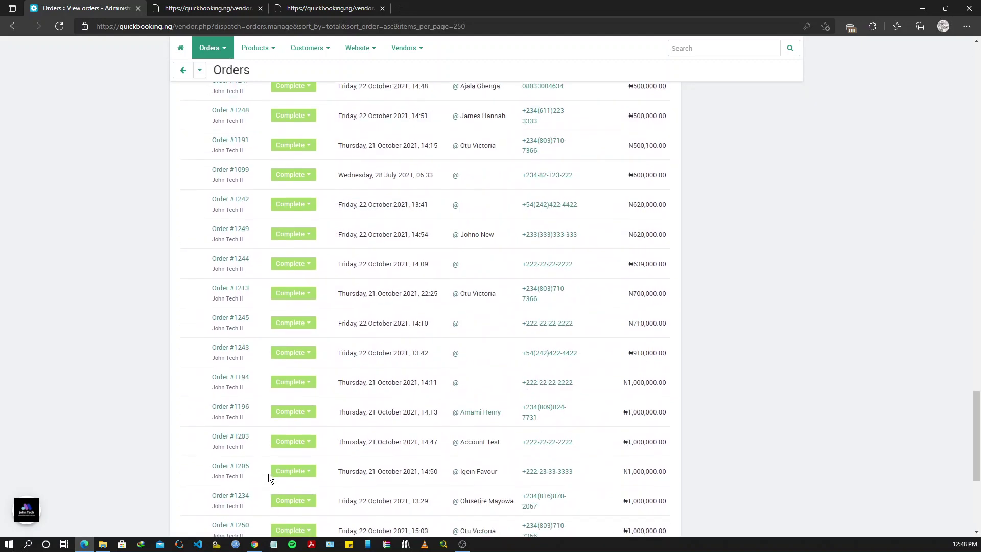
{"action": "left_click", "coordinate": [249, 489]}
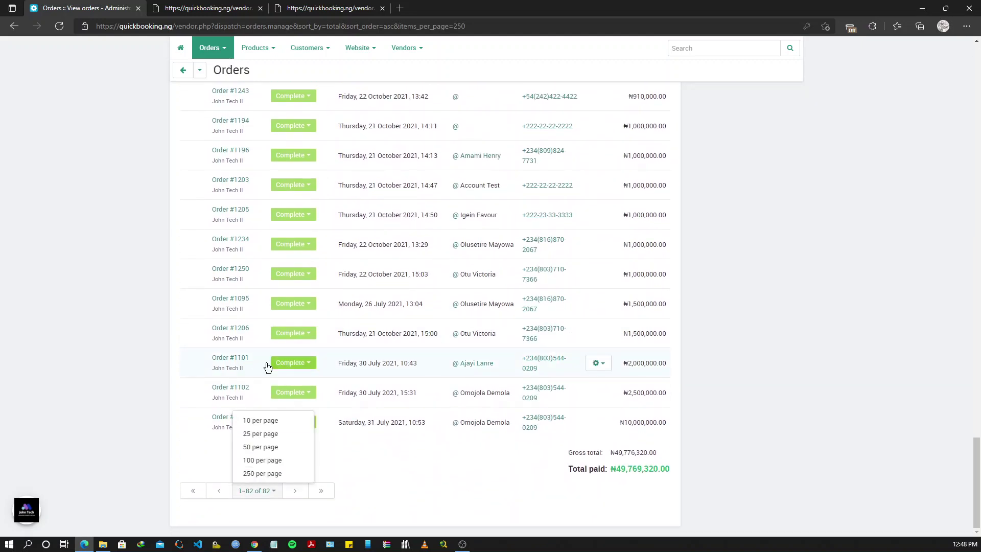
{"action": "left_click", "coordinate": [256, 420]}
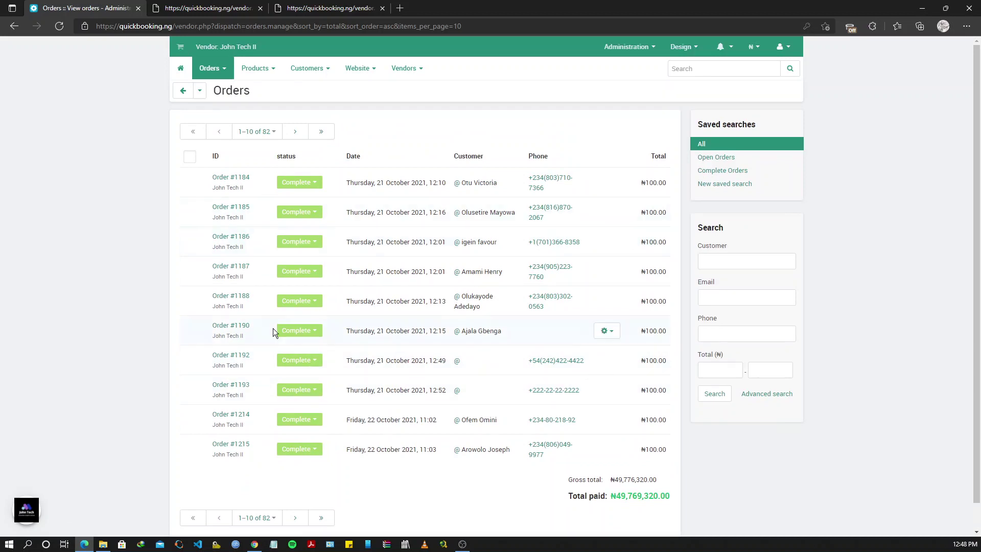
{"action": "left_click", "coordinate": [220, 159]}
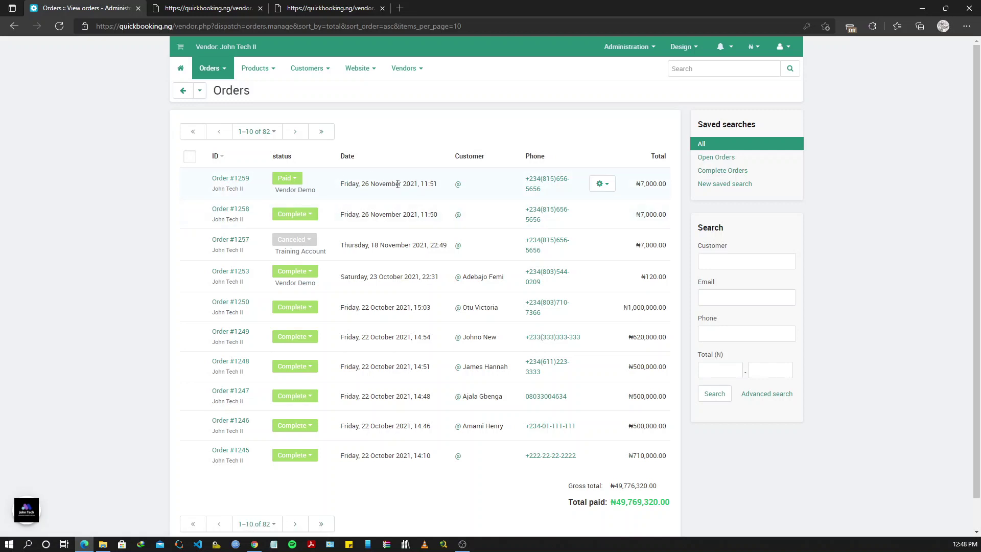
- Copy the customer's email address from the paid order of 26 November 2021 and paste it into the browser's address bar to read it
{"action": "right_click", "coordinate": [458, 188]}
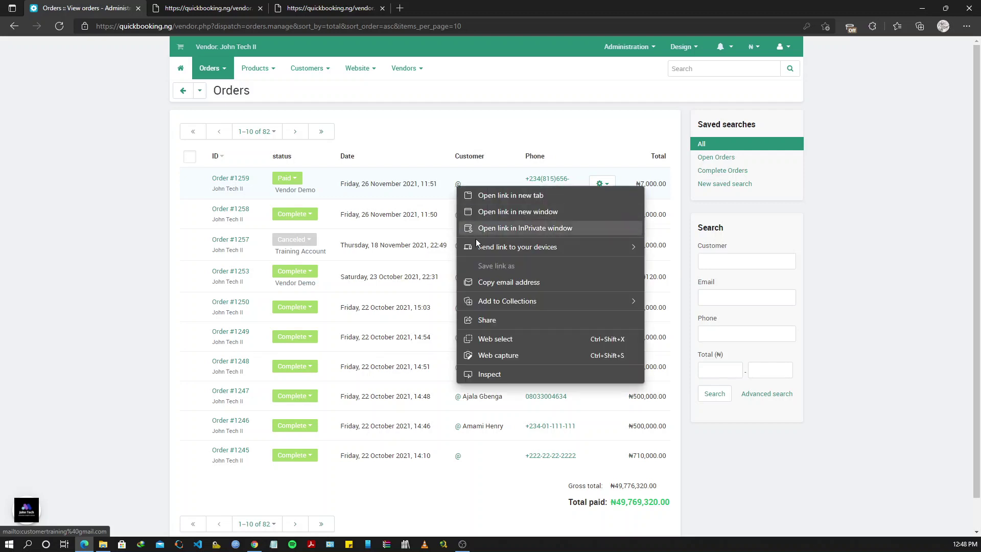
{"action": "left_click", "coordinate": [487, 278]}
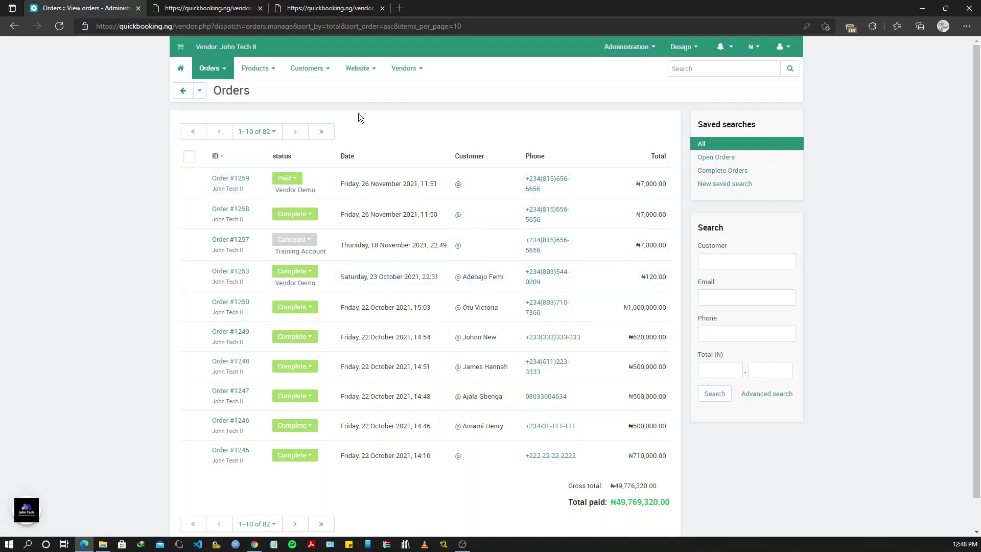
{"action": "left_click", "coordinate": [386, 30]}
{"action": "right_click", "coordinate": [385, 29]}
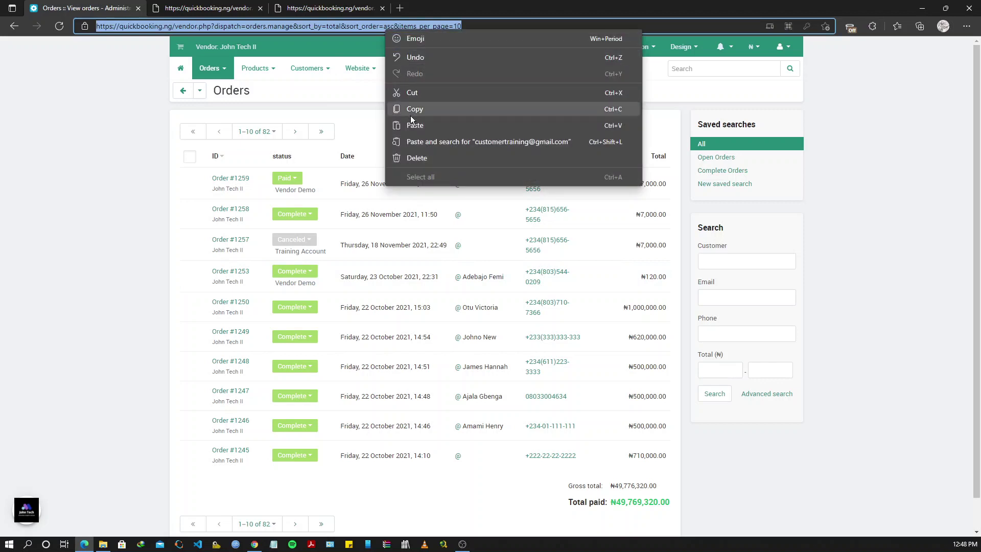
{"action": "left_click", "coordinate": [413, 126]}
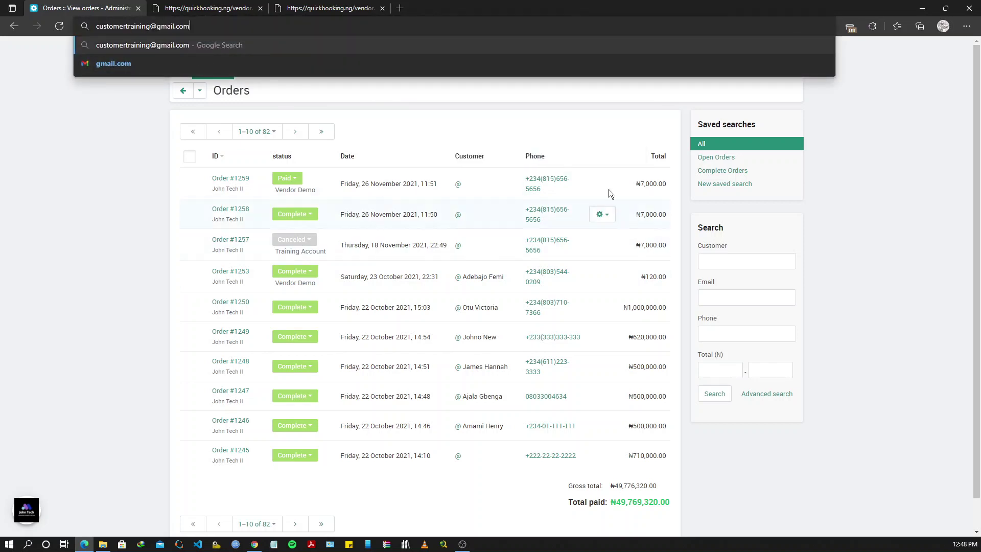
{"action": "left_click", "coordinate": [115, 272]}
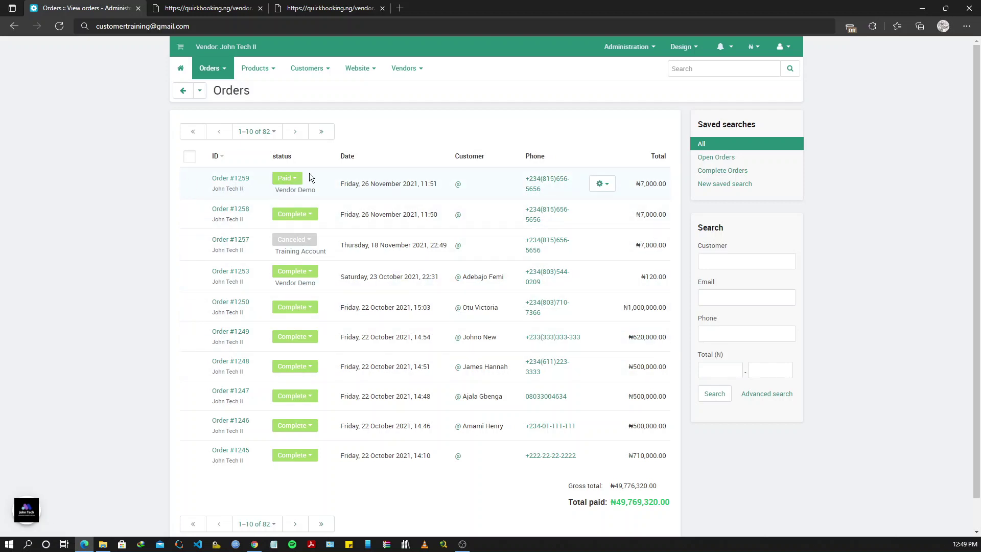
- Change the status of the order placed 26 November 2021 at 11:51 to Complete and back to Paid, with all notifications enabled
{"action": "left_click", "coordinate": [285, 180]}
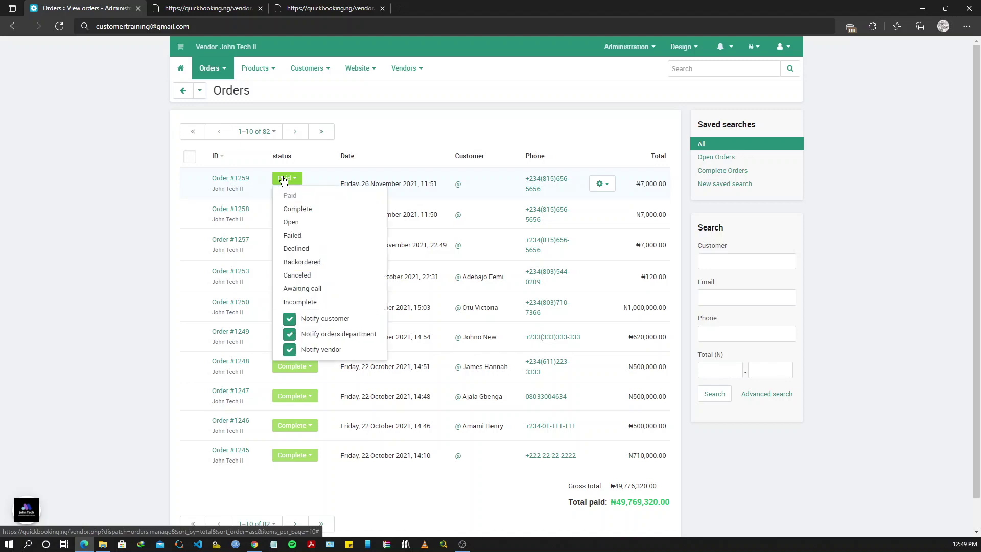
{"action": "left_click", "coordinate": [292, 211]}
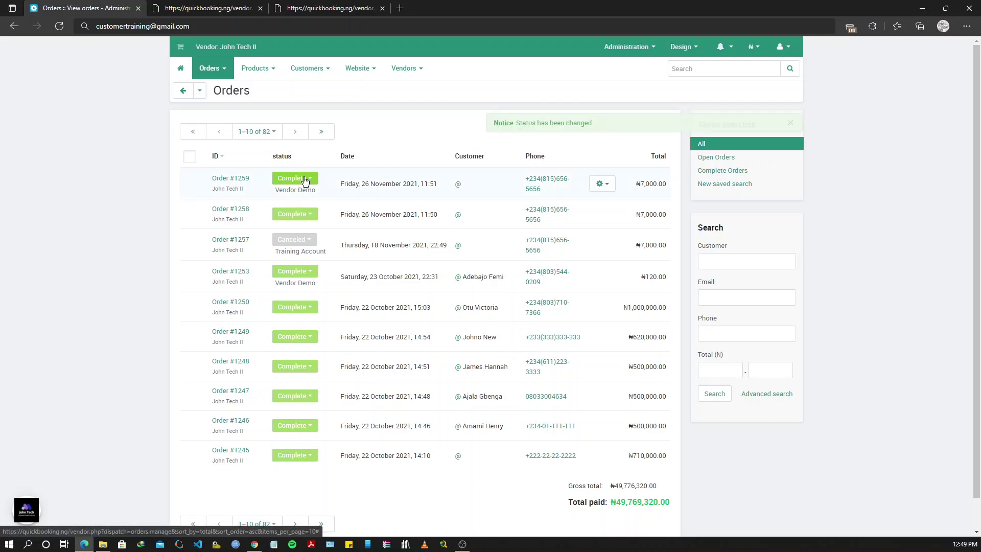
{"action": "left_click", "coordinate": [304, 177]}
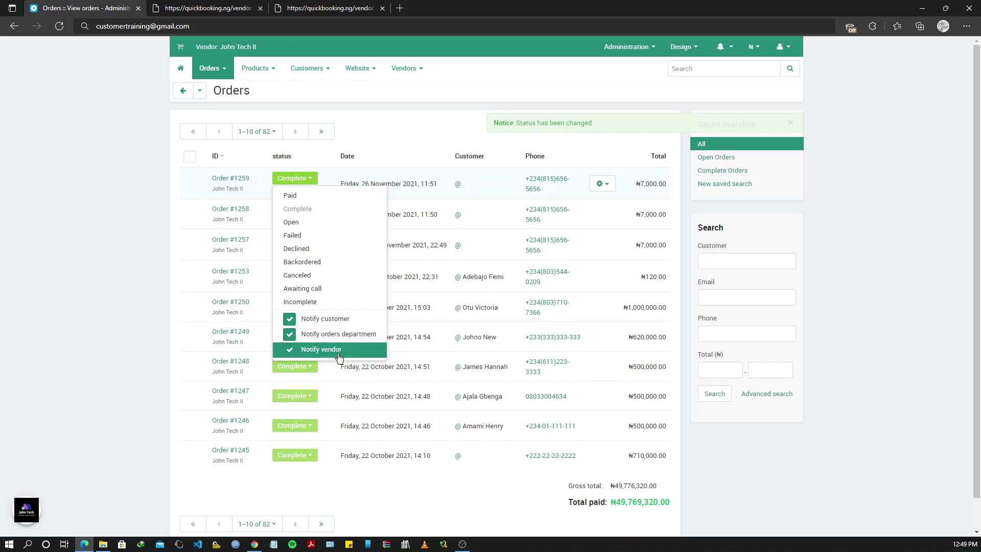
{"action": "left_click", "coordinate": [341, 325]}
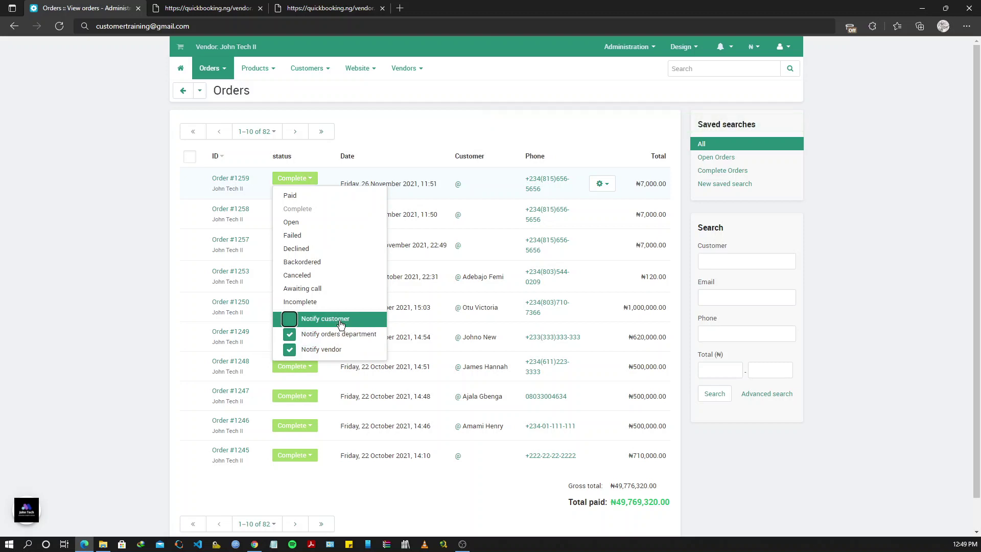
{"action": "left_click", "coordinate": [340, 324]}
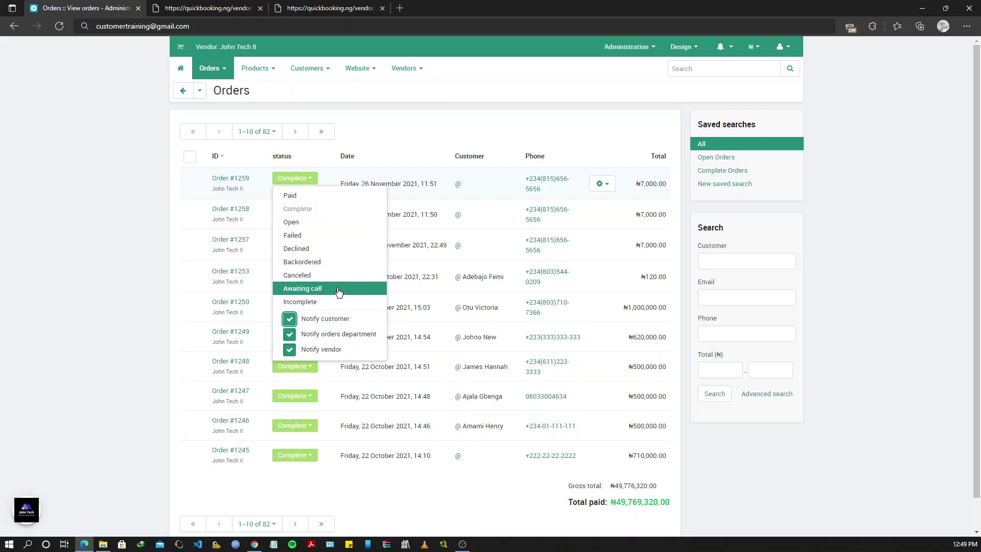
{"action": "left_click", "coordinate": [335, 195]}
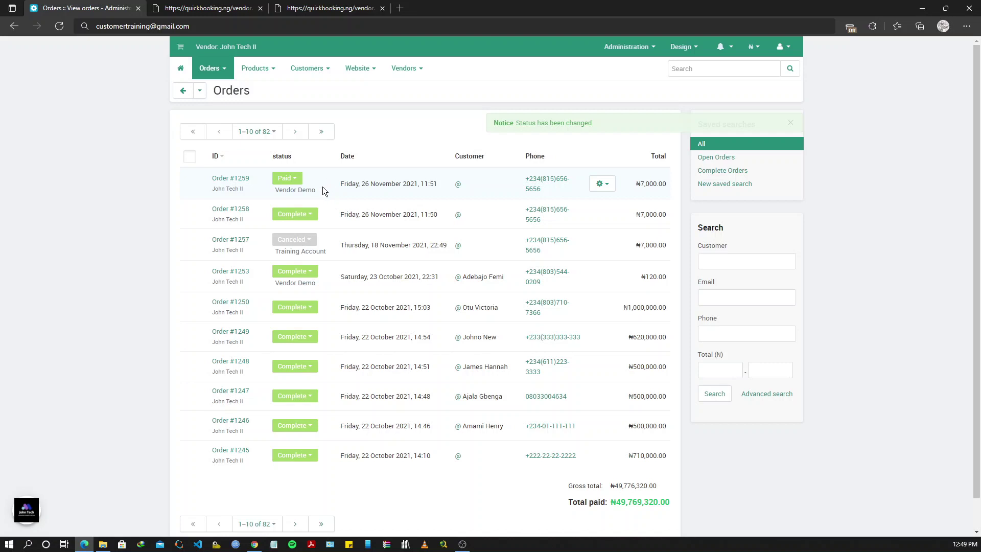
- Select the first four orders and replace that selection by status, with all Complete orders and with the Canceled one
{"action": "left_click_drag", "start_coordinate": [323, 190], "coordinate": [325, 270]}
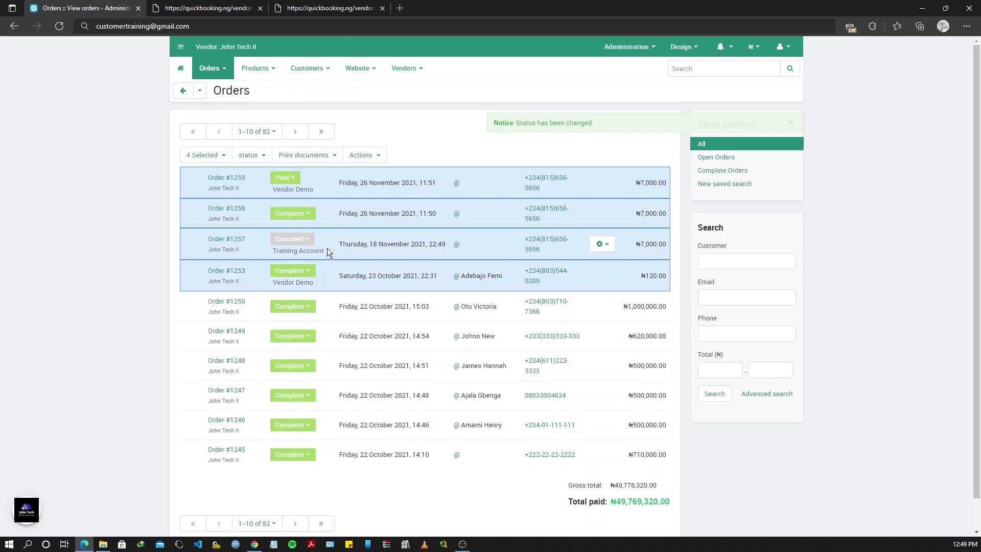
{"action": "left_click", "coordinate": [212, 157]}
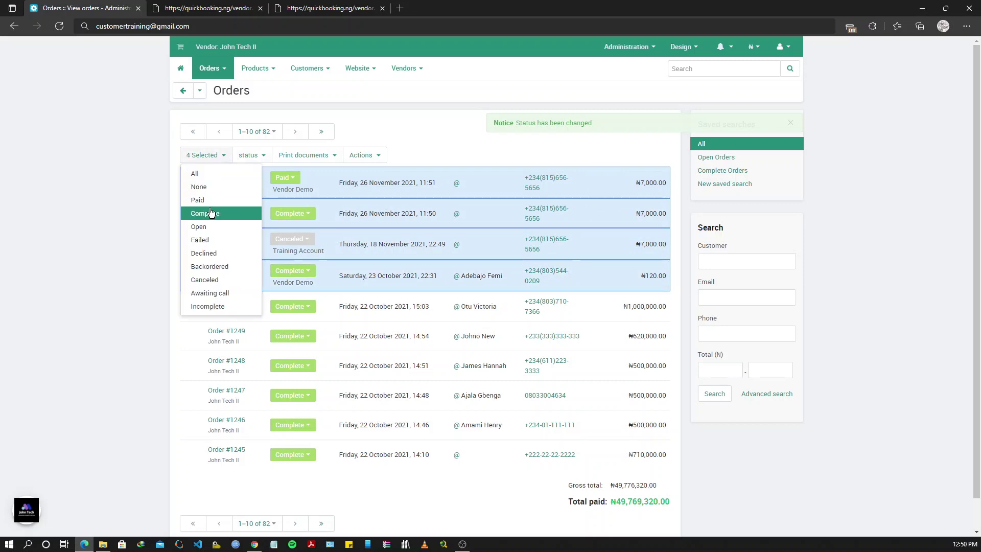
{"action": "left_click", "coordinate": [211, 212]}
{"action": "left_click", "coordinate": [209, 158]}
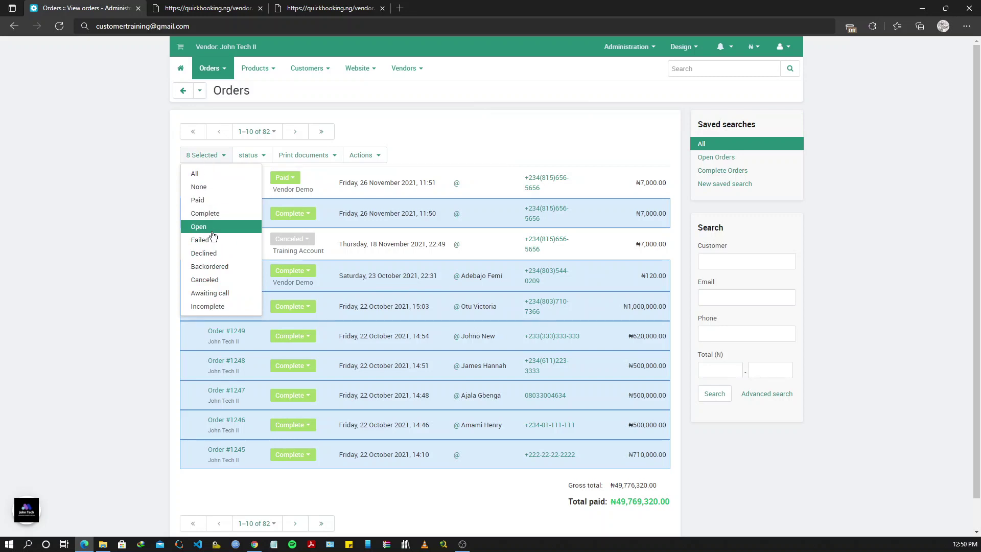
{"action": "left_click", "coordinate": [210, 280]}
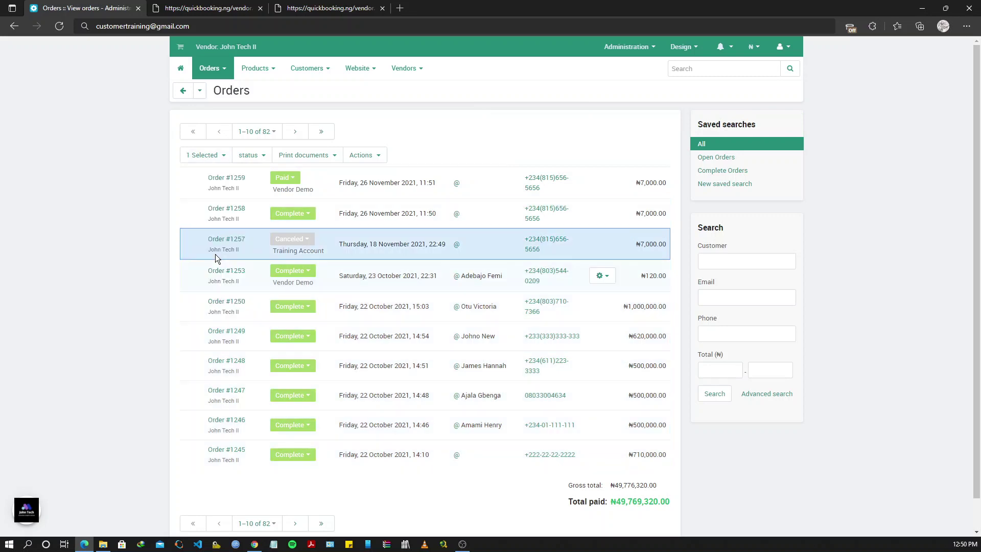
- Select the Paid order plus the orders of 18 November and 23 October 2021, and change their status to Paid in bulk
{"action": "left_click", "coordinate": [223, 157]}
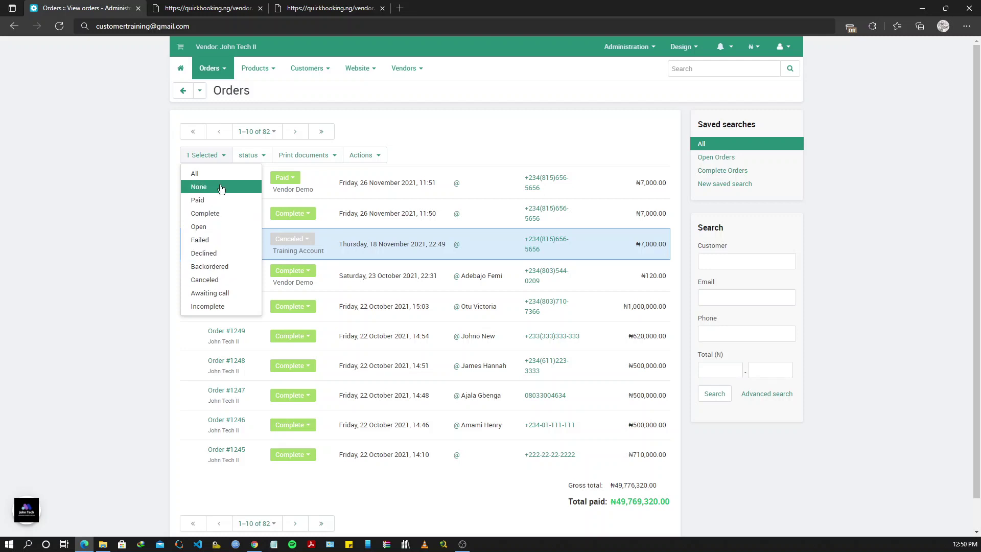
{"action": "left_click", "coordinate": [220, 201]}
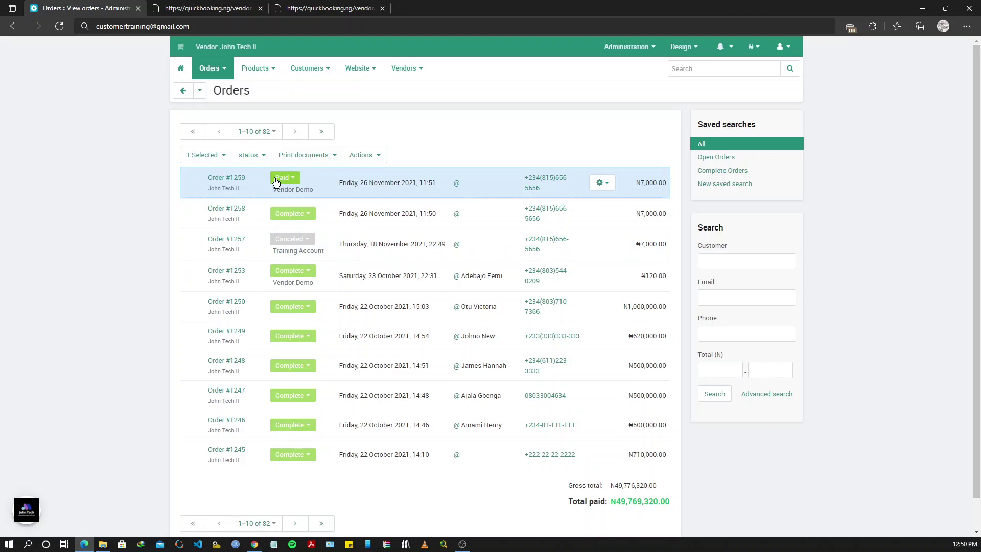
{"action": "left_click", "coordinate": [489, 242]}
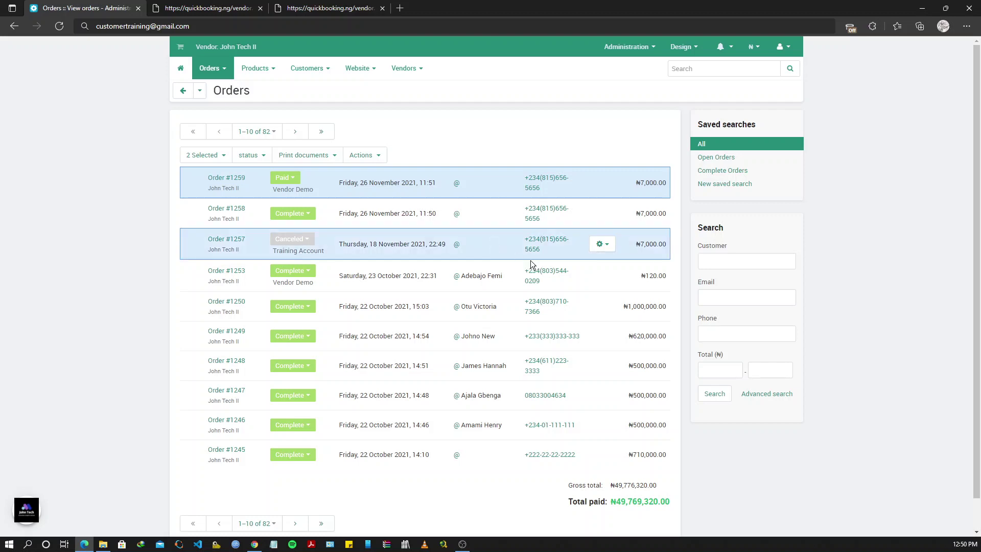
{"action": "left_click", "coordinate": [514, 276]}
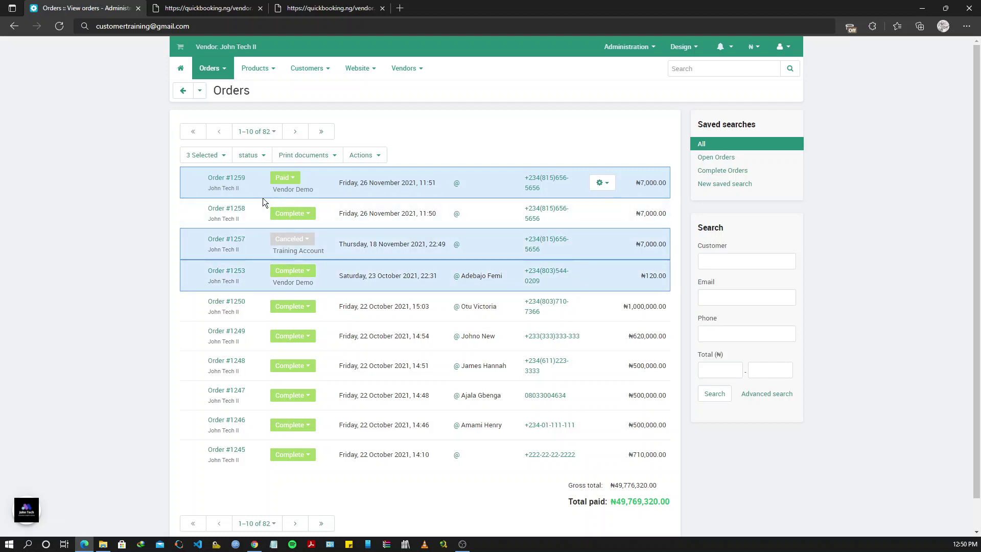
{"action": "left_click", "coordinate": [261, 156]}
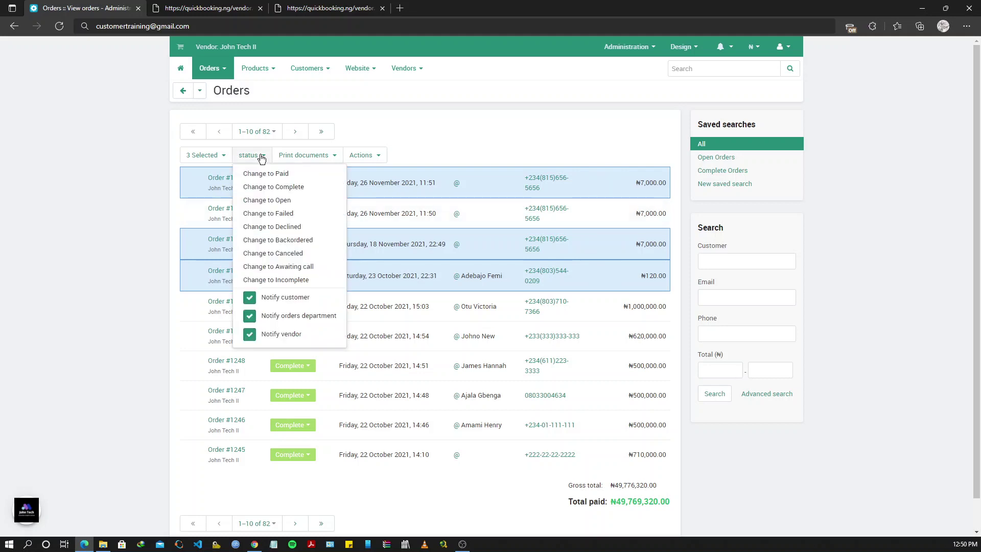
{"action": "left_click", "coordinate": [280, 174]}
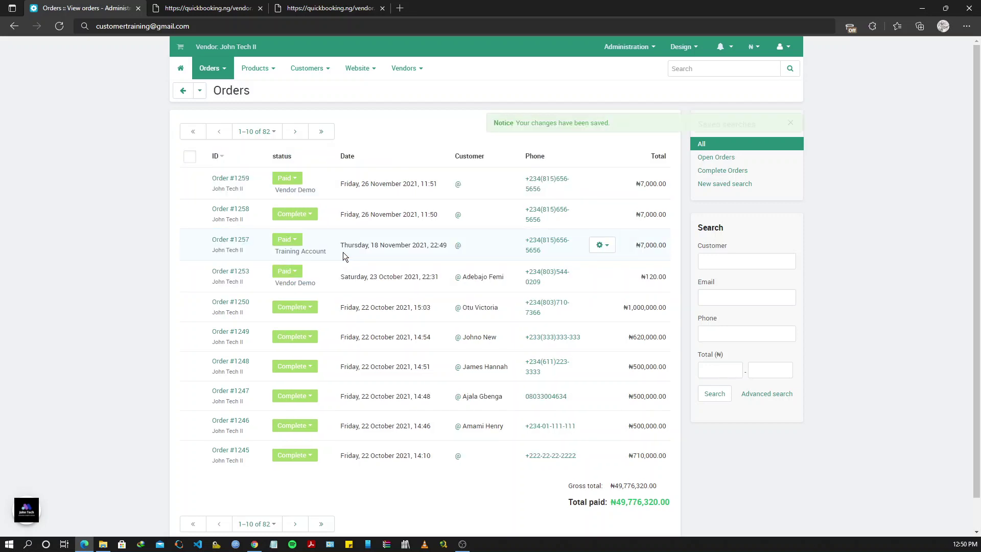
{"action": "left_click", "coordinate": [263, 180]}
{"action": "left_click", "coordinate": [264, 240]}
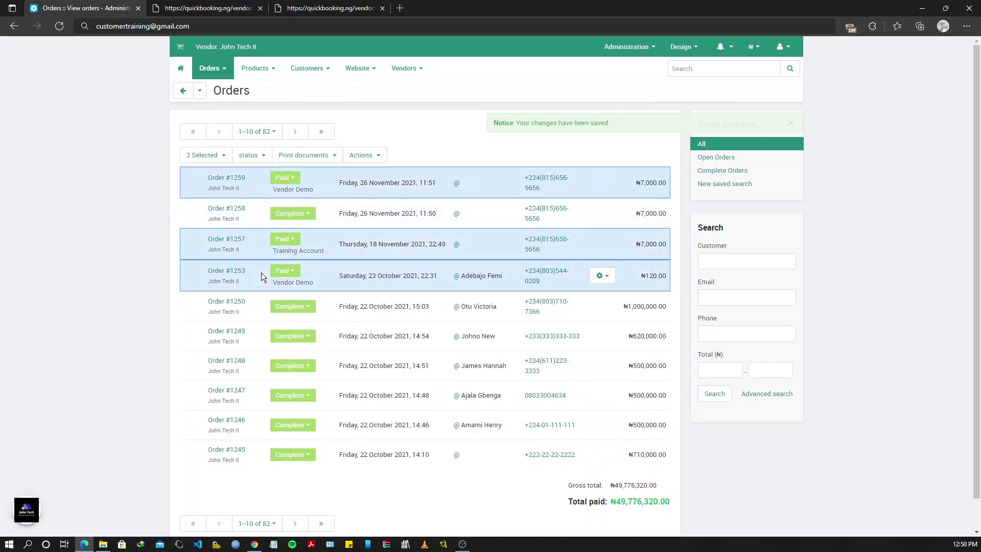
{"action": "left_click", "coordinate": [261, 244]}
{"action": "left_click", "coordinate": [265, 182]}
- Set the status of the 18 November 2021 order back to Canceled
{"action": "left_click", "coordinate": [284, 232]}
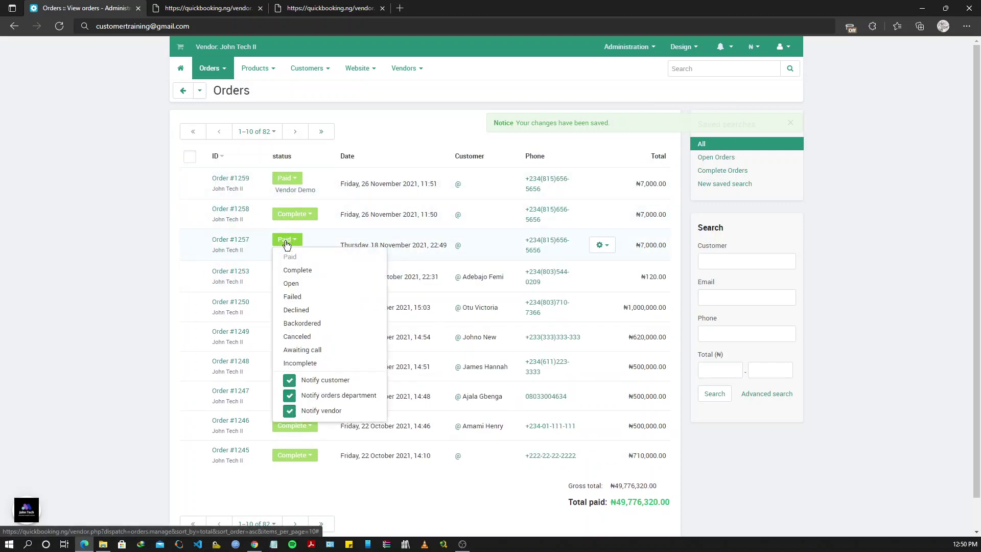
{"action": "left_click", "coordinate": [299, 339]}
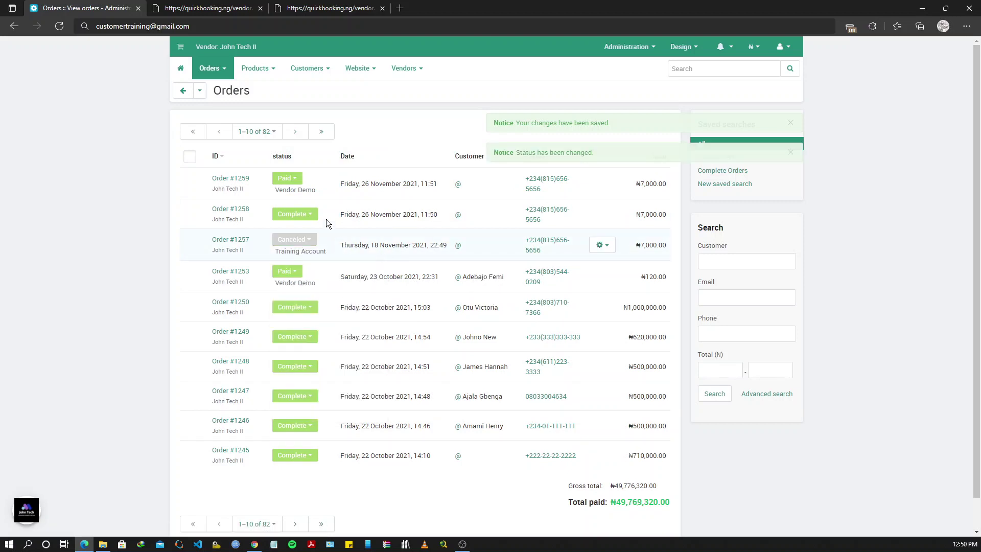
- Select the two Paid orders of 26 November and 23 October 2021, generate their invoices and look through them
{"action": "left_click", "coordinate": [326, 184]}
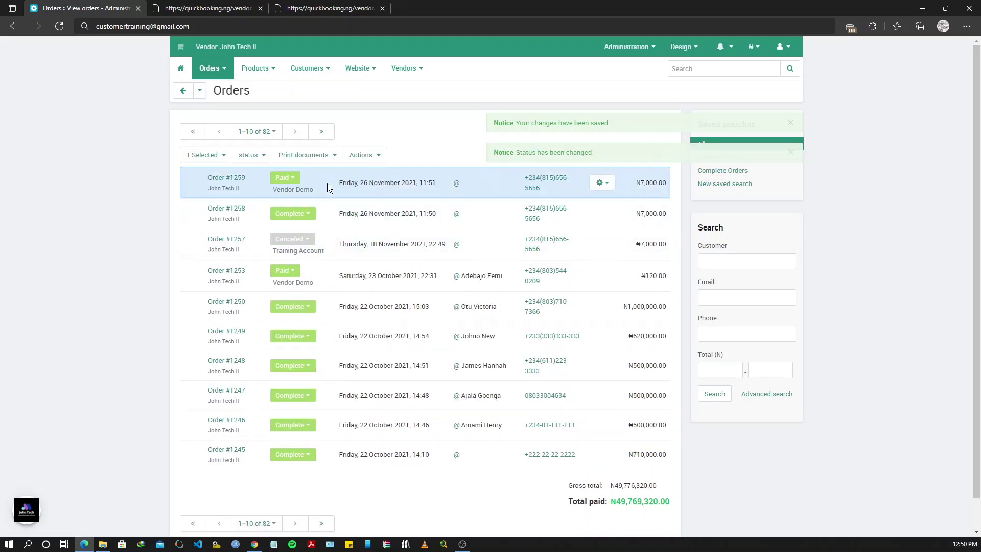
{"action": "left_click", "coordinate": [326, 276]}
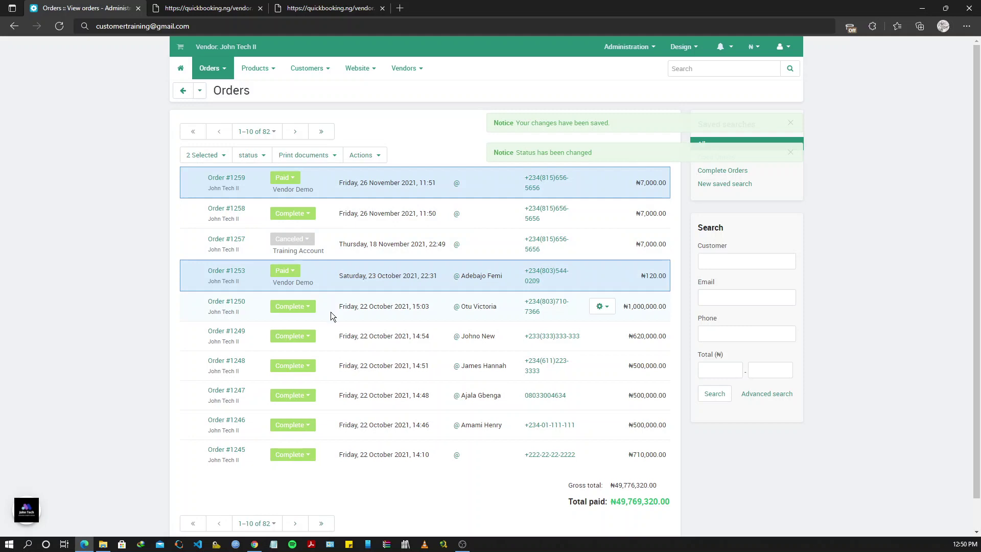
{"action": "left_click", "coordinate": [301, 154]}
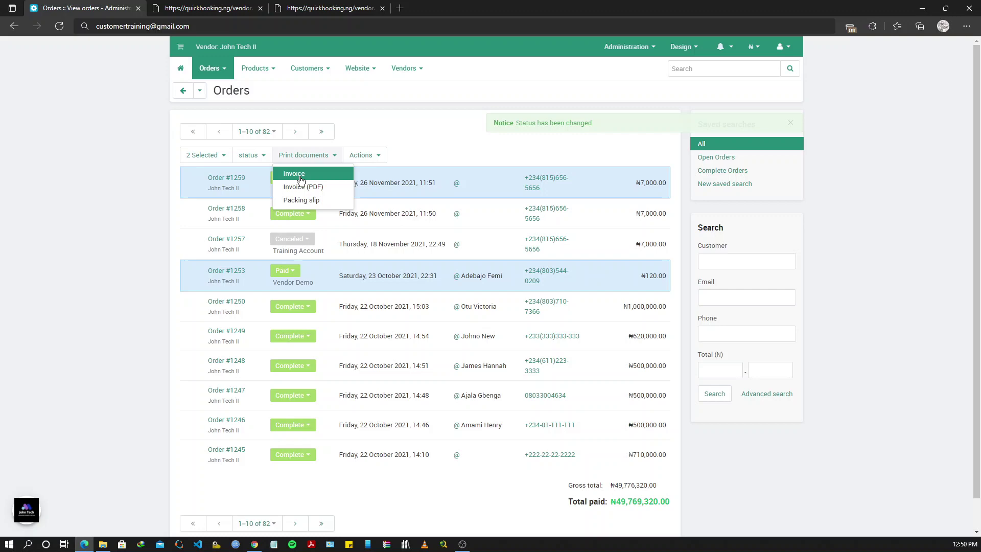
{"action": "left_click", "coordinate": [299, 175]}
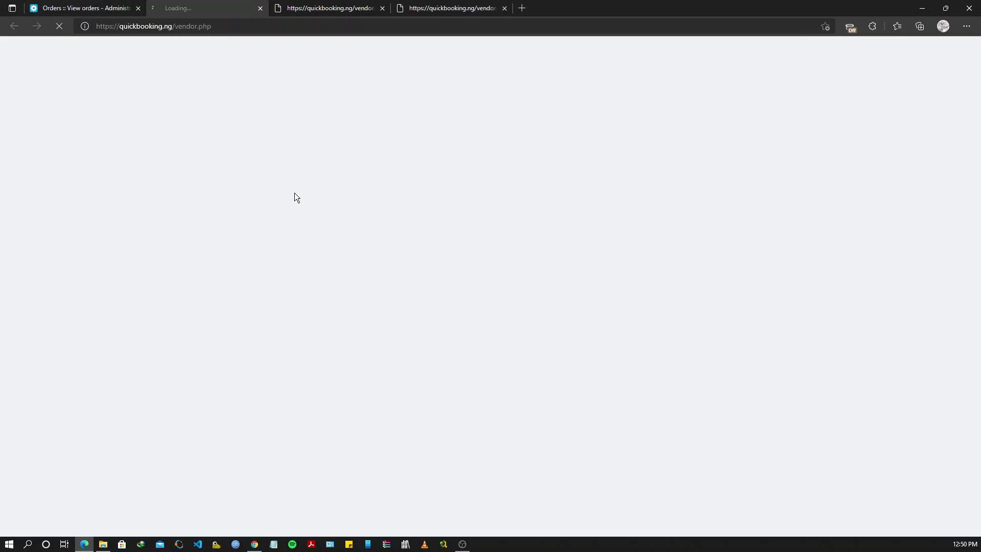
{"action": "scroll", "coordinate": [355, 231], "scroll_direction": "down", "scroll_amount": 5}
{"action": "scroll", "coordinate": [354, 230], "scroll_direction": "up", "scroll_amount": 3}
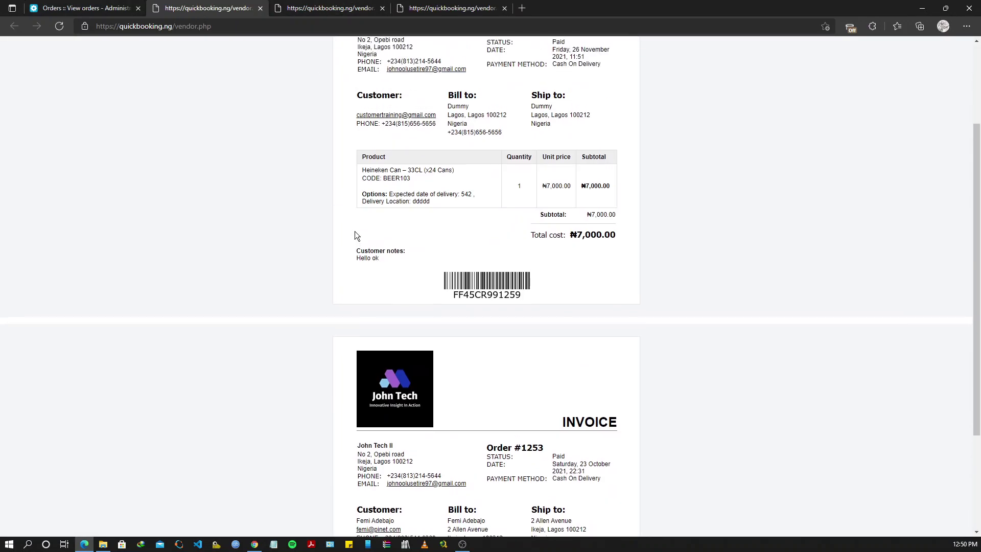
{"action": "scroll", "coordinate": [355, 231], "scroll_direction": "down", "scroll_amount": 3}
{"action": "scroll", "coordinate": [365, 276], "scroll_direction": "up", "scroll_amount": 5}
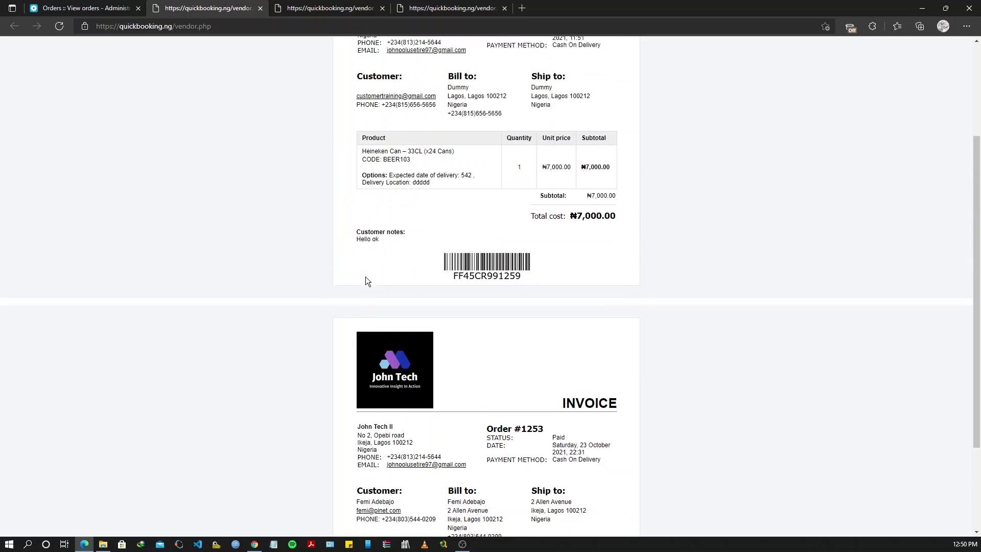
- Return to the orders list, generate packing slips for the two selected Paid orders and look through them
{"action": "left_click", "coordinate": [91, 4]}
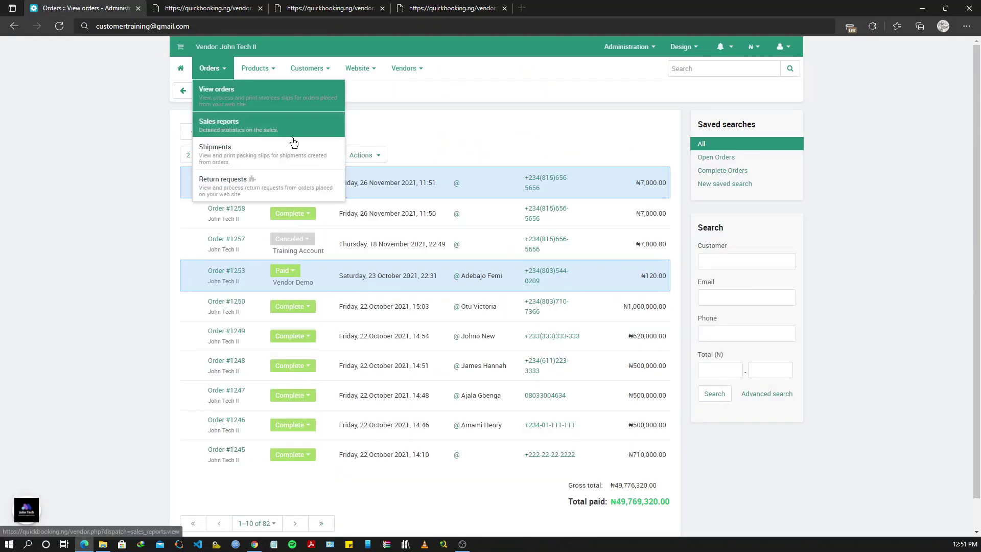
{"action": "left_click", "coordinate": [307, 156]}
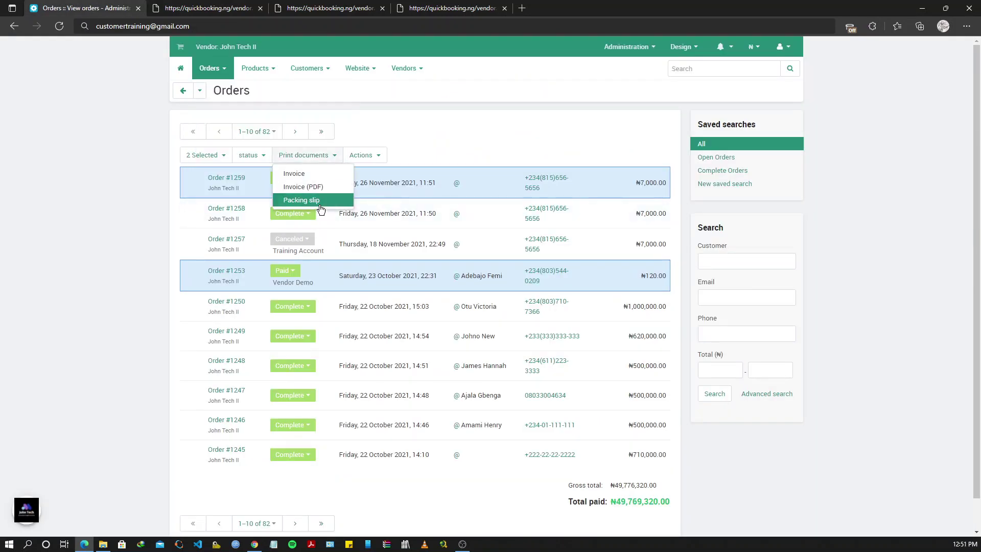
{"action": "left_click", "coordinate": [316, 201]}
{"action": "scroll", "coordinate": [322, 262], "scroll_direction": "down", "scroll_amount": 3}
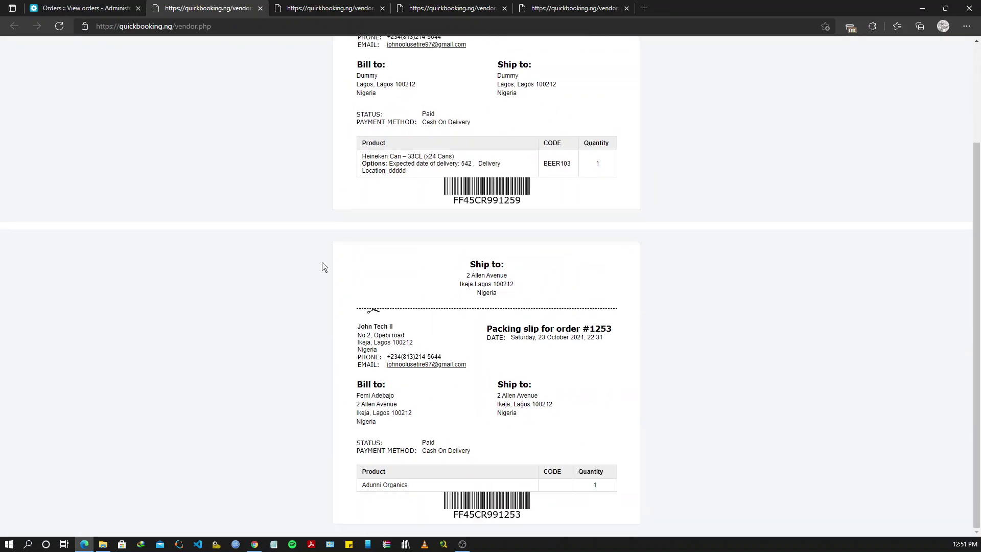
{"action": "scroll", "coordinate": [291, 250], "scroll_direction": "up", "scroll_amount": 3}
- Return to the orders list and open the data export page for the two selected Paid orders
{"action": "left_click", "coordinate": [90, 7]}
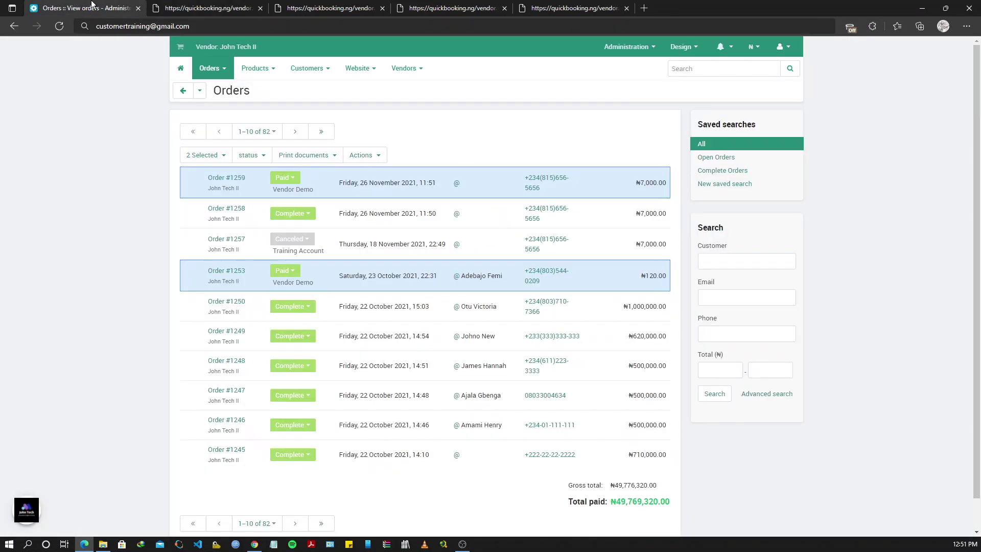
{"action": "left_click", "coordinate": [380, 159]}
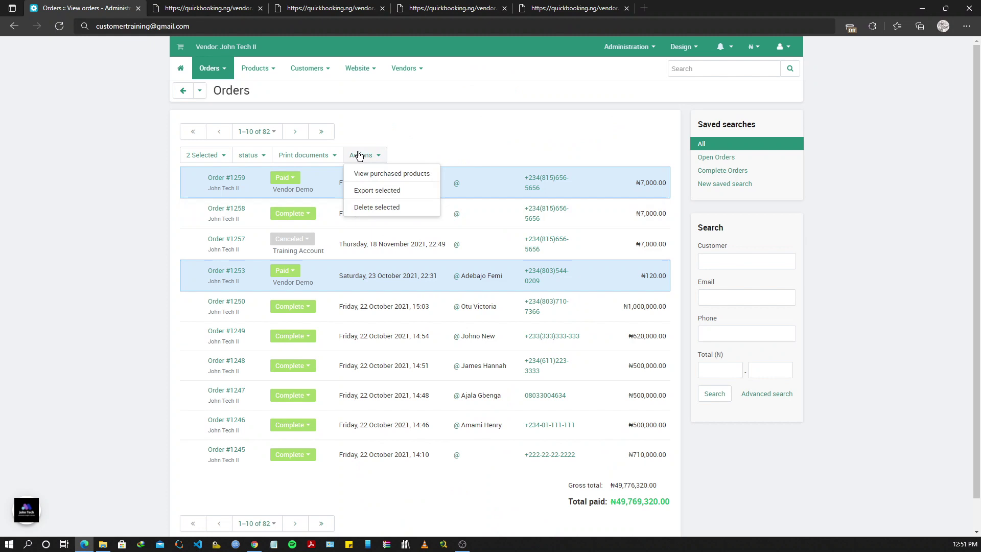
{"action": "left_click", "coordinate": [372, 190]}
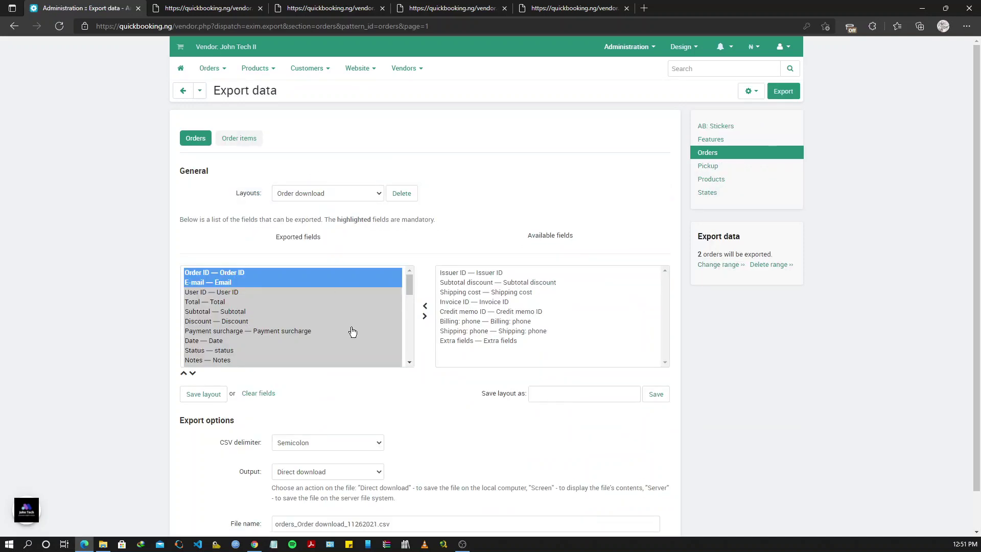
- Review the exported and available order fields and the CSV delimiter choices, keeping the Semicolon delimiter
{"action": "scroll", "coordinate": [352, 331], "scroll_direction": "down", "scroll_amount": 2}
{"action": "scroll", "coordinate": [378, 373], "scroll_direction": "down", "scroll_amount": 1}
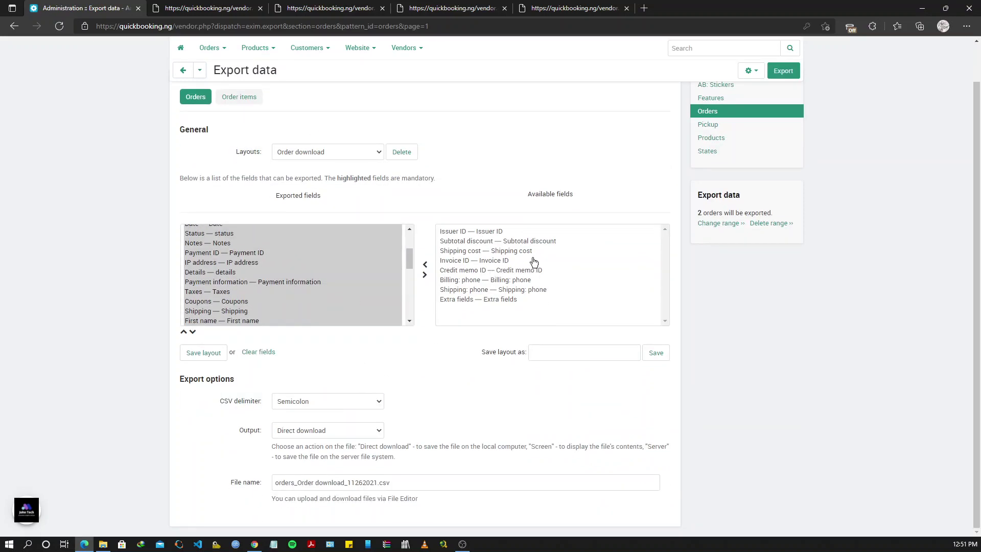
{"action": "scroll", "coordinate": [314, 289], "scroll_direction": "up", "scroll_amount": 2}
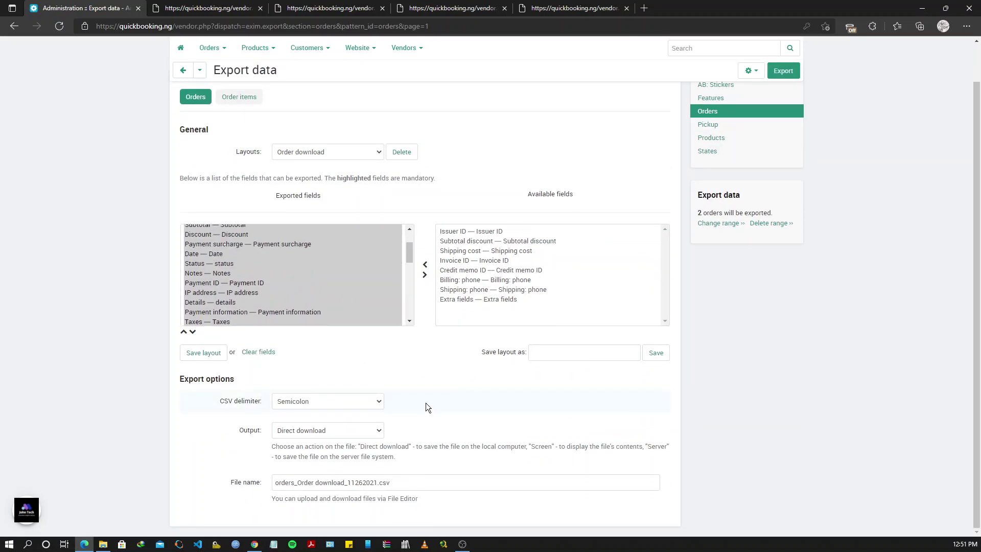
{"action": "left_click", "coordinate": [327, 403]}
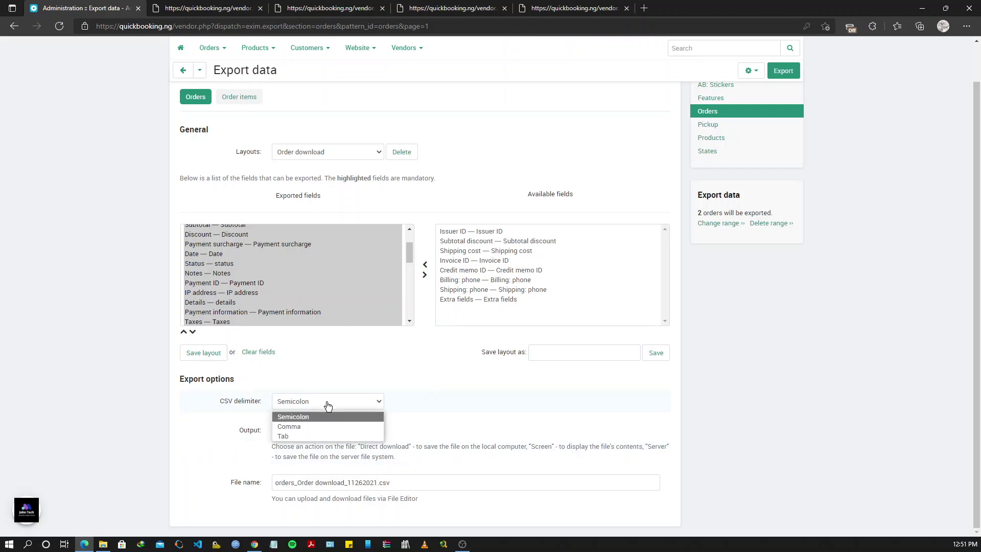
{"action": "left_click", "coordinate": [327, 404]}
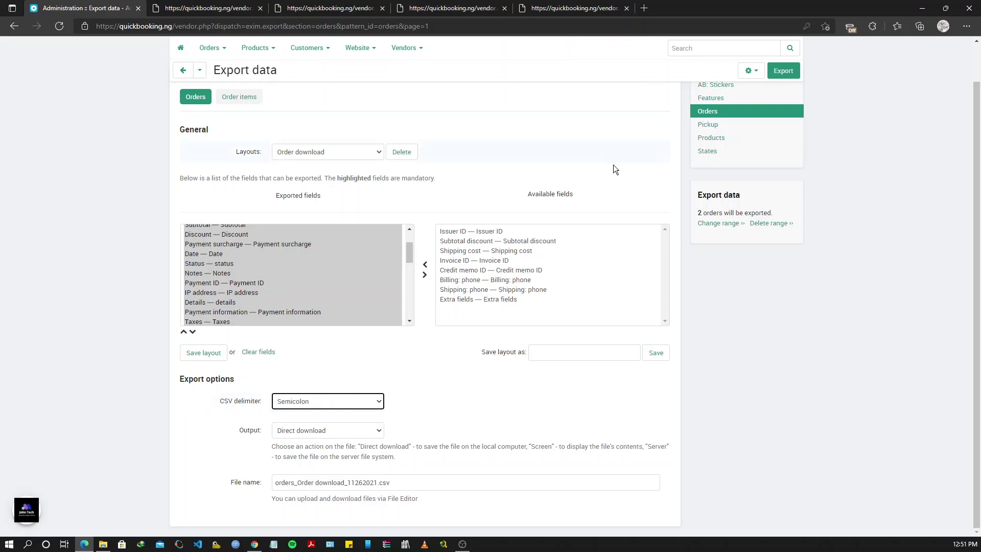
- Return from the data export page to the orders list and deselect the two highlighted Complete orders of 21 October 2021
{"action": "scroll", "coordinate": [583, 189], "scroll_direction": "up", "scroll_amount": 1}
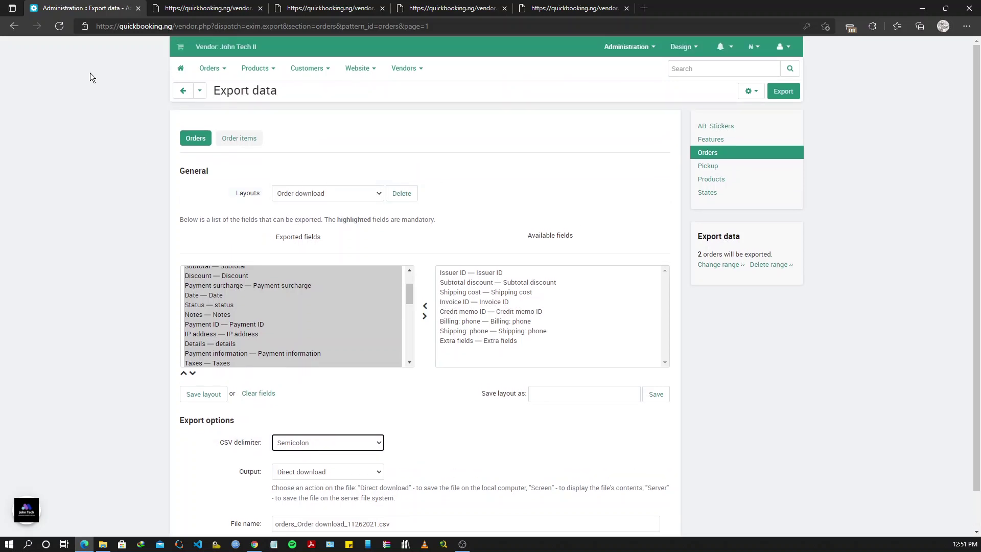
{"action": "left_click", "coordinate": [180, 87]}
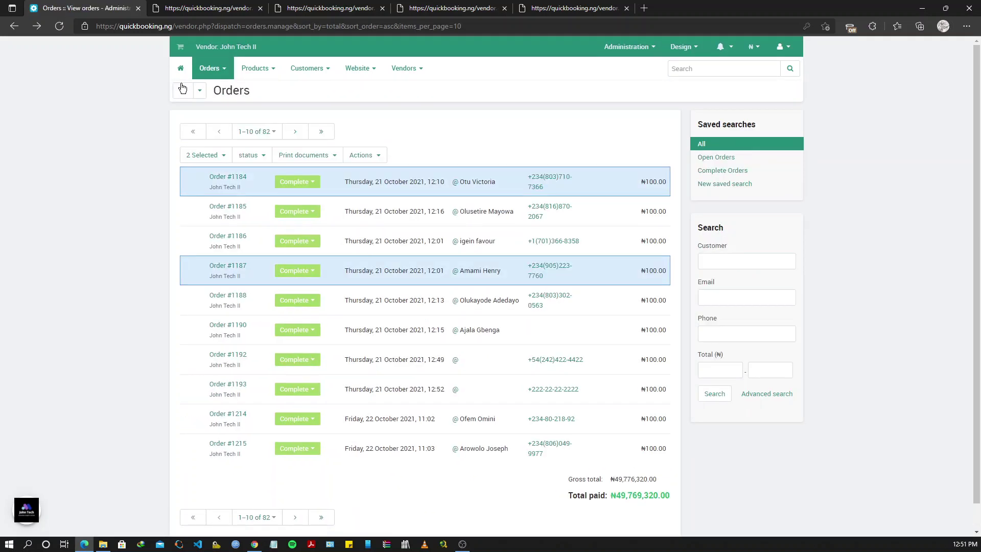
{"action": "left_click", "coordinate": [508, 174]}
{"action": "left_click", "coordinate": [584, 271]}
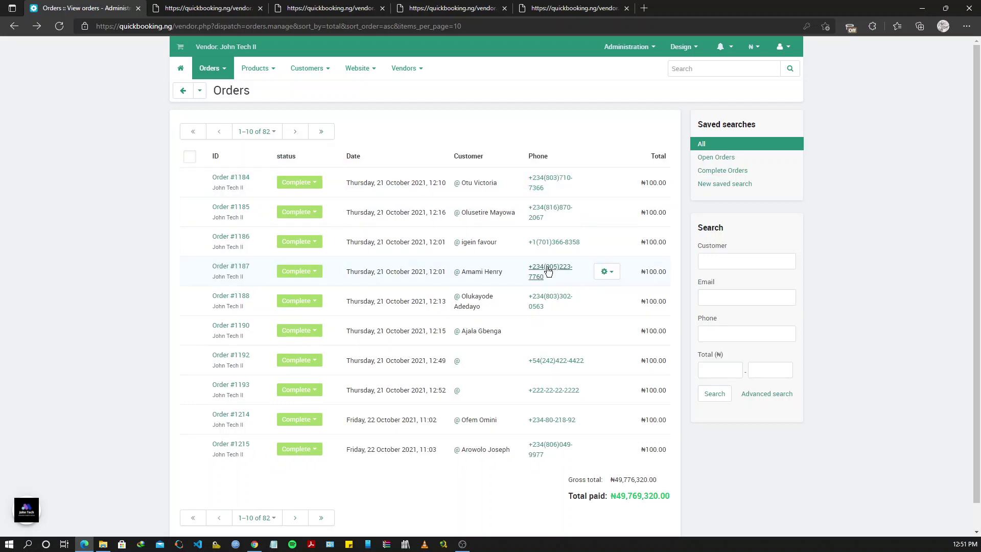
{"action": "left_click", "coordinate": [513, 173]}
{"action": "left_click", "coordinate": [505, 263]}
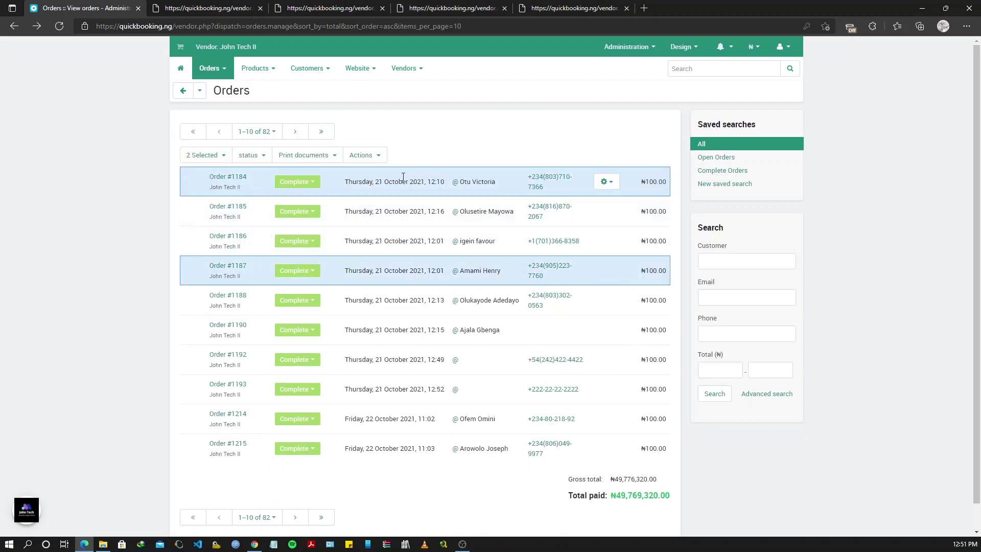
{"action": "left_click", "coordinate": [516, 173]}
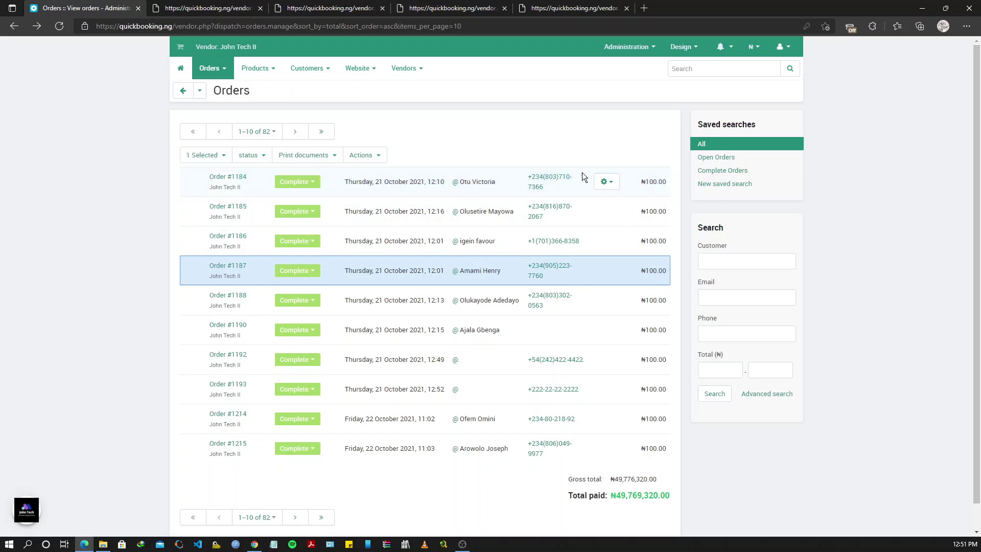
{"action": "left_click", "coordinate": [519, 265]}
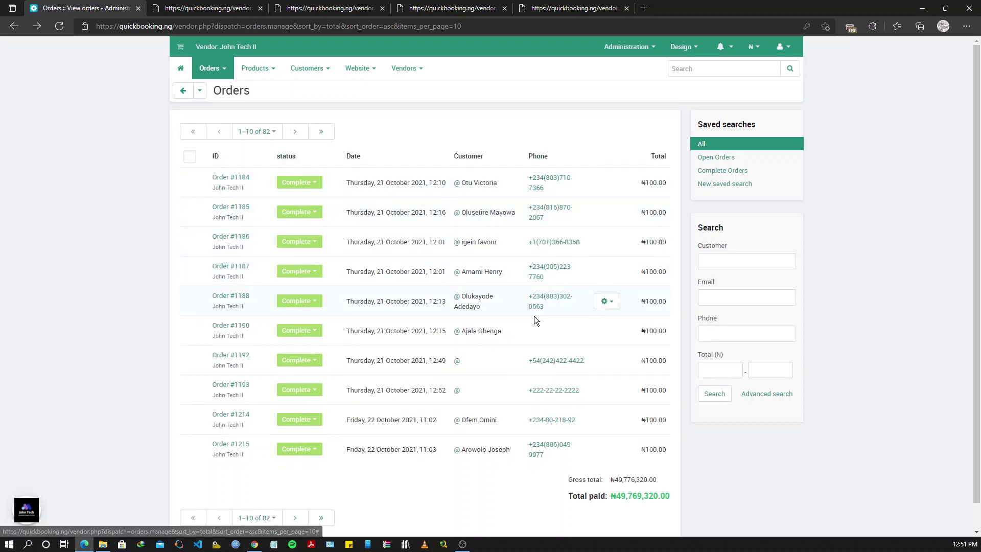
- Sort the orders by ID, newest first, and view the products purchased in the 26 November Paid order and the ₦1,000,000 order
{"action": "left_click", "coordinate": [217, 158]}
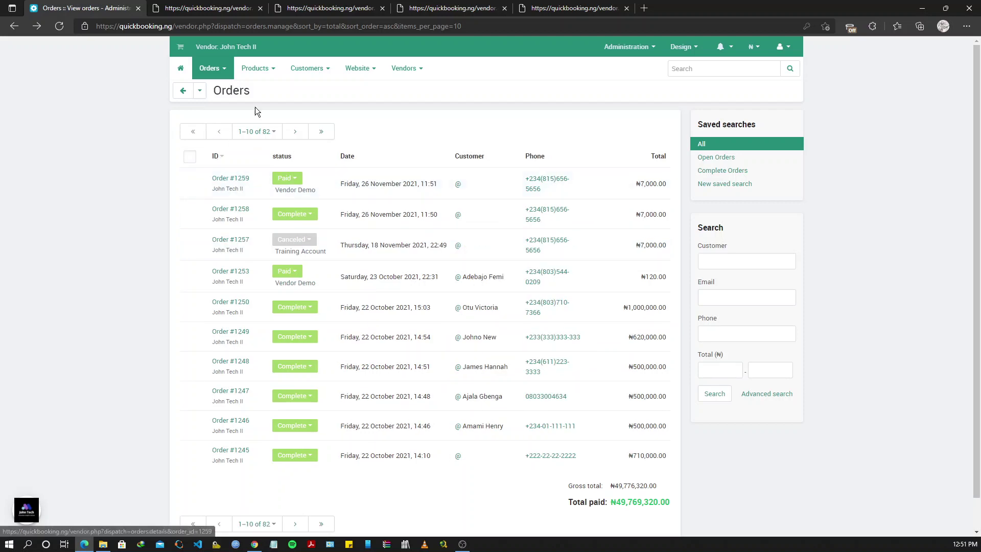
{"action": "left_click", "coordinate": [493, 185]}
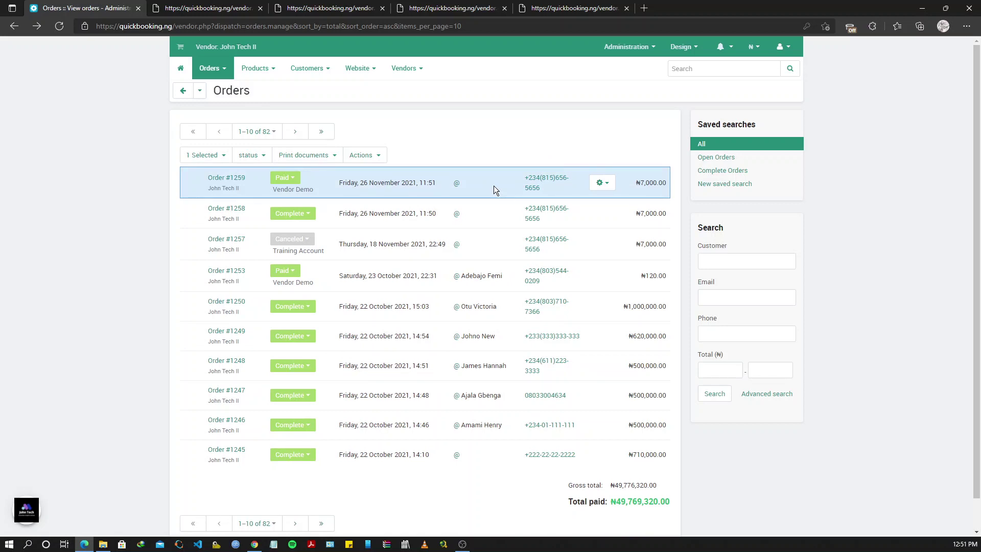
{"action": "left_click", "coordinate": [505, 303]}
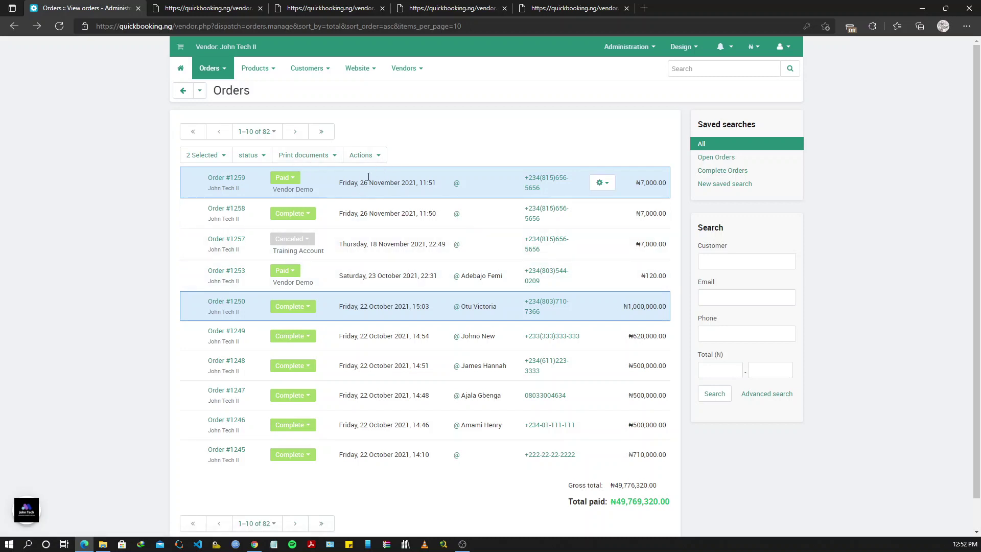
{"action": "left_click", "coordinate": [375, 158]}
{"action": "left_click", "coordinate": [370, 176]}
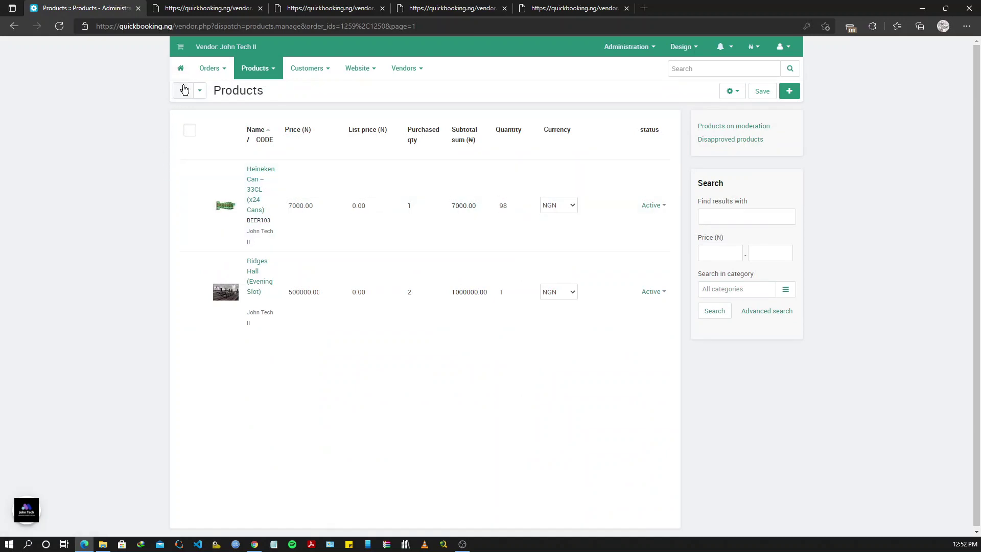
- Leave the purchased products view for the orders list and clear the selection of both highlighted orders
{"action": "left_click", "coordinate": [183, 91]}
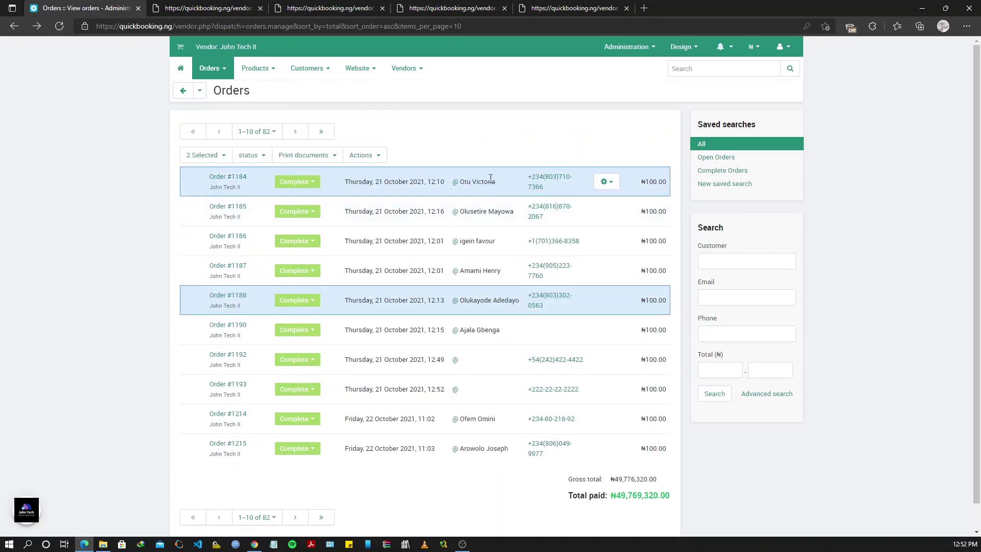
{"action": "left_click", "coordinate": [509, 177]}
{"action": "left_click", "coordinate": [520, 296]}
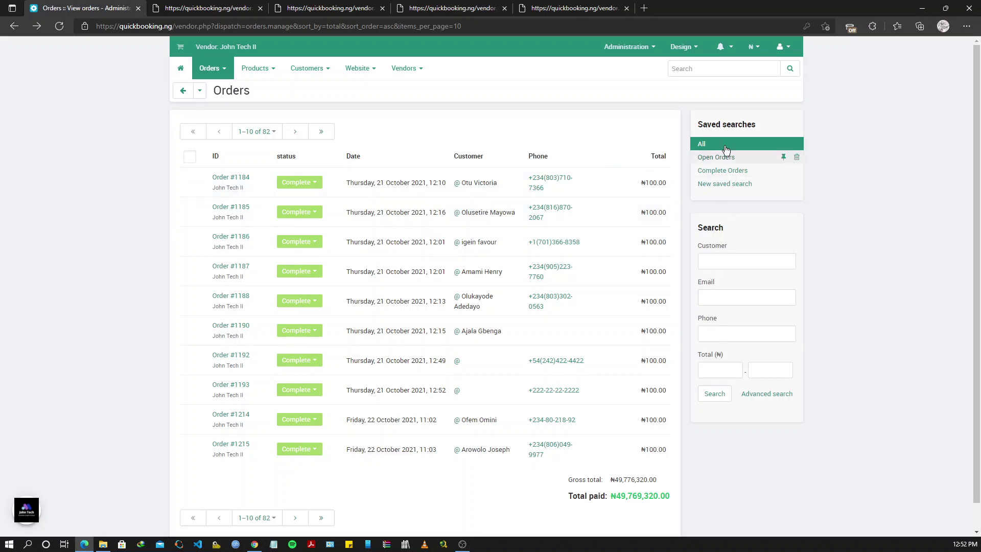
- Delete the Open Orders and Complete Orders saved searches
{"action": "left_click", "coordinate": [796, 160]}
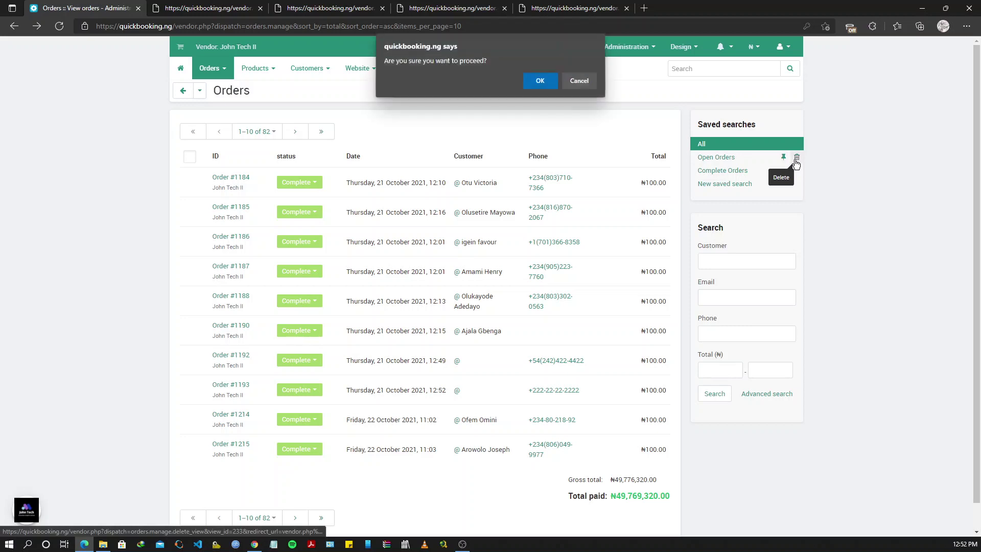
{"action": "left_click", "coordinate": [564, 87]}
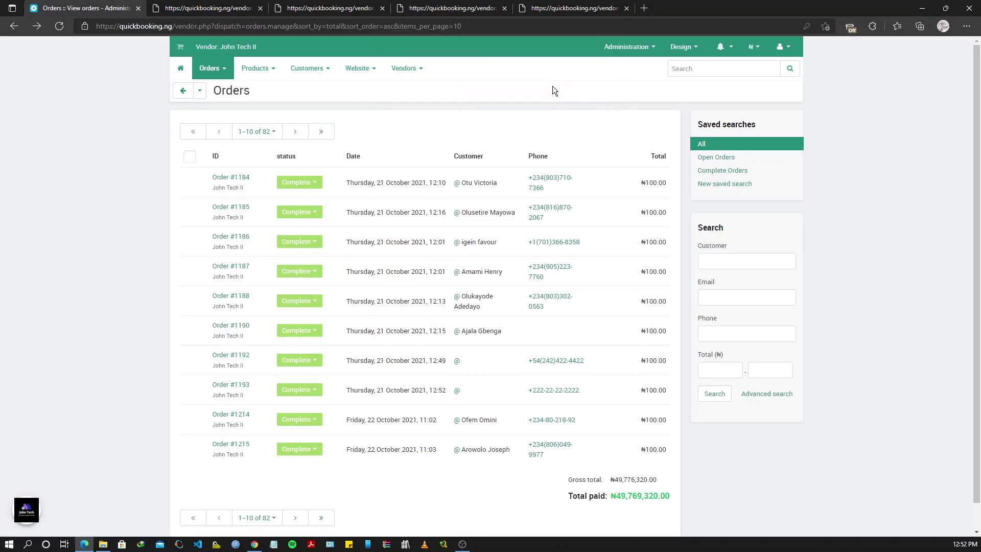
{"action": "left_click", "coordinate": [795, 159]}
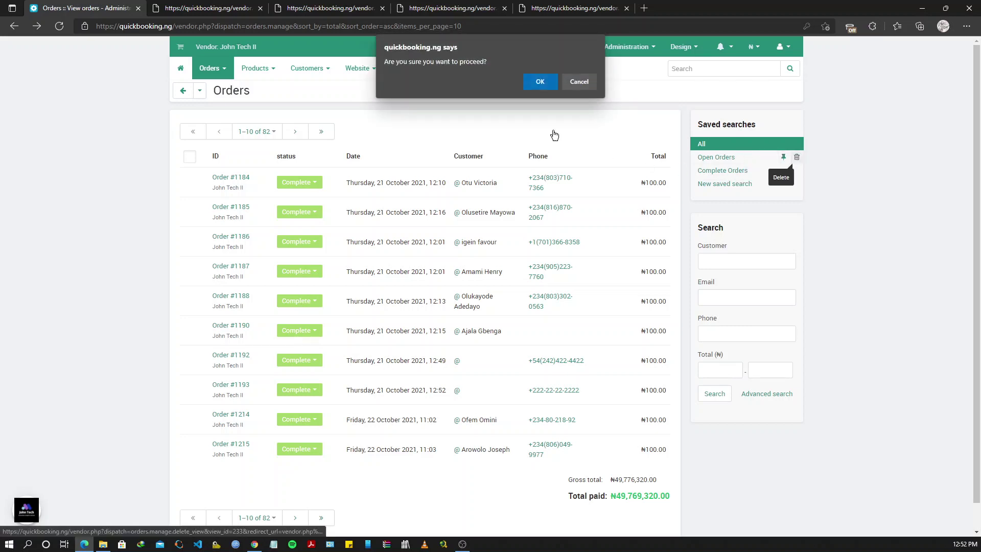
{"action": "left_click", "coordinate": [538, 87]}
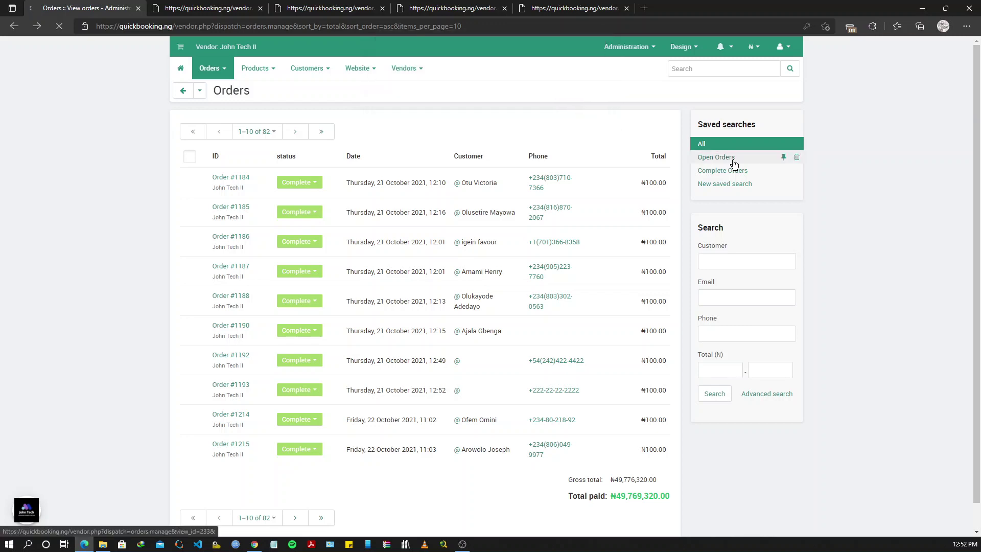
{"action": "left_click", "coordinate": [796, 158]}
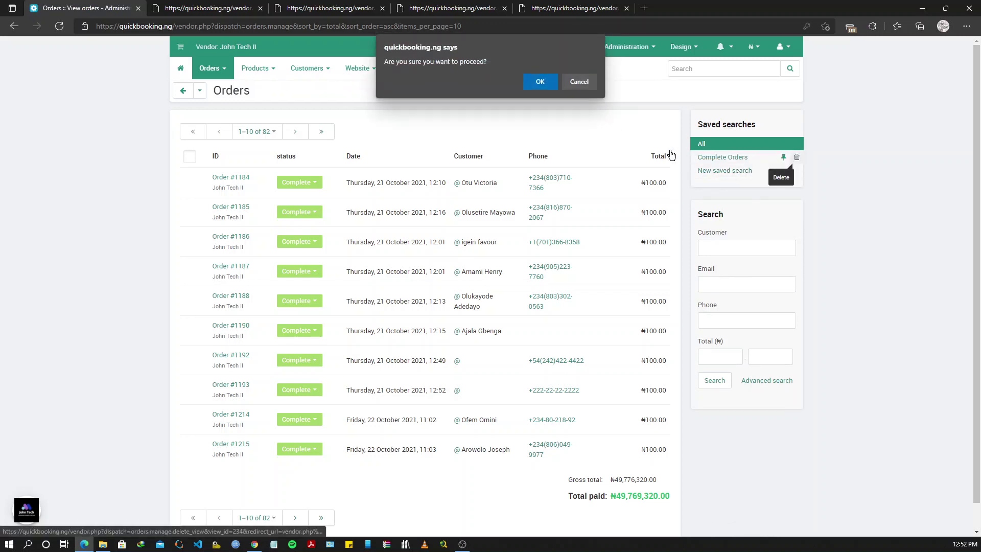
{"action": "left_click", "coordinate": [541, 86]}
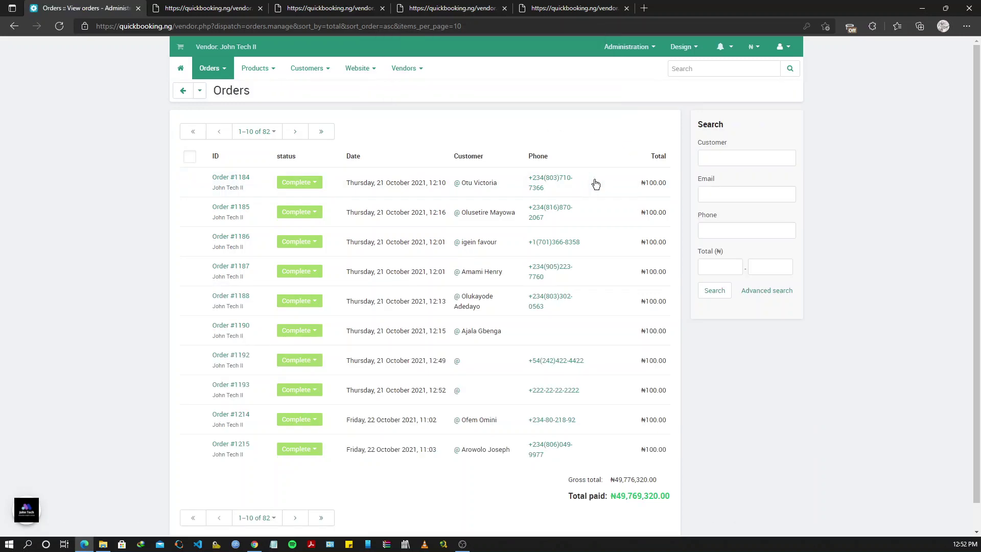
- Sort the orders by ID, newest first, and search for orders by the customer's name
{"action": "left_click", "coordinate": [219, 158]}
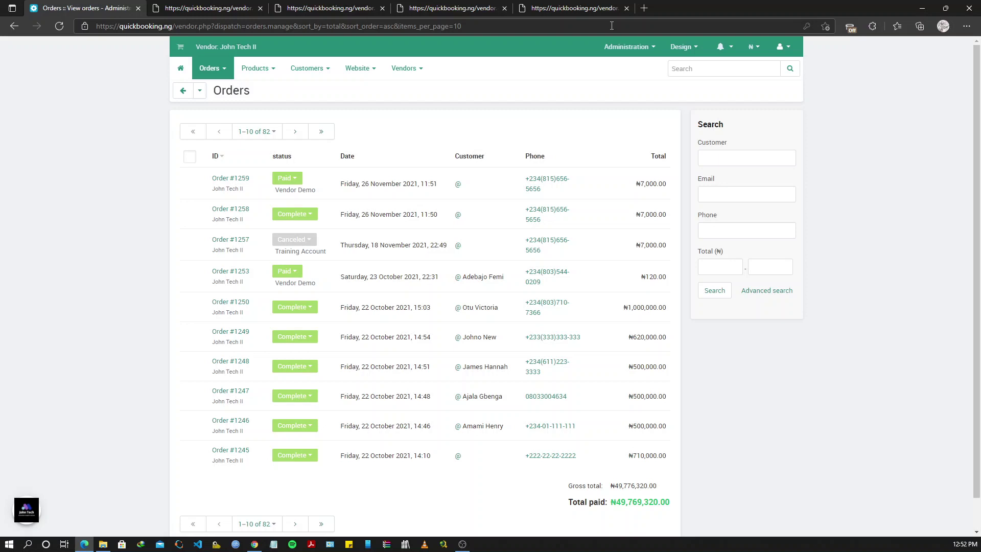
{"action": "left_click", "coordinate": [743, 160]}
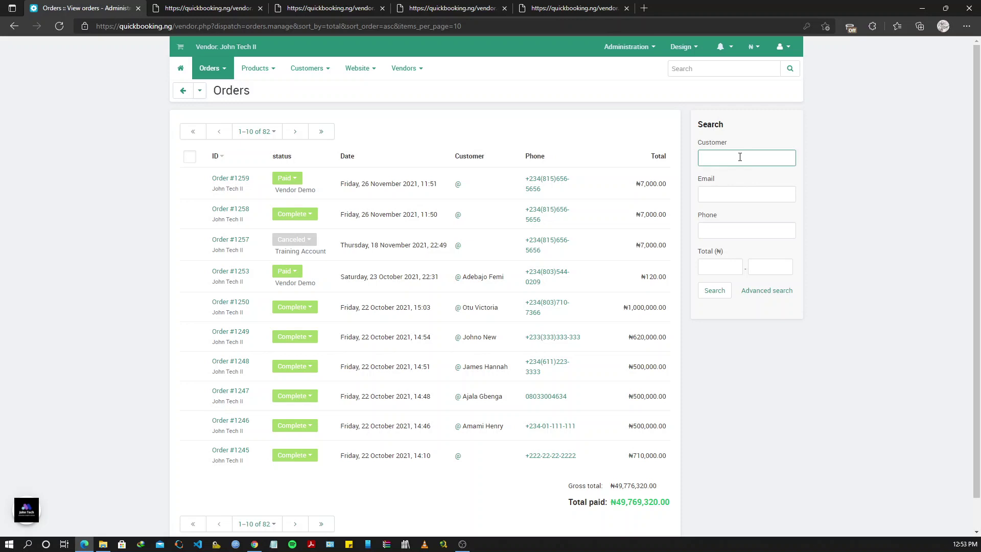
{"action": "type", "text": "Femi"}
{"action": "left_click", "coordinate": [715, 290]}
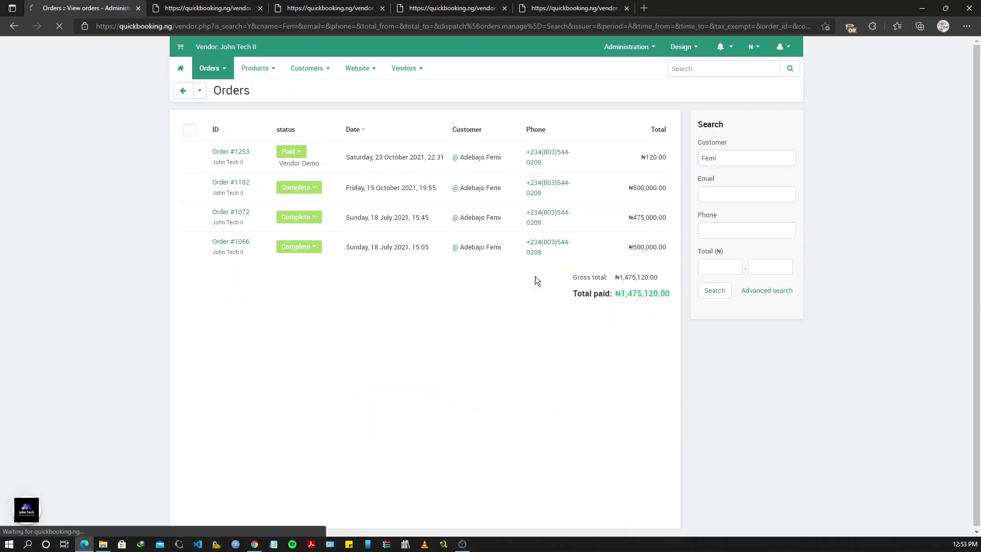
- Leave the customer search results and reopen the full orders list with empty search fields
{"action": "left_click", "coordinate": [183, 92]}
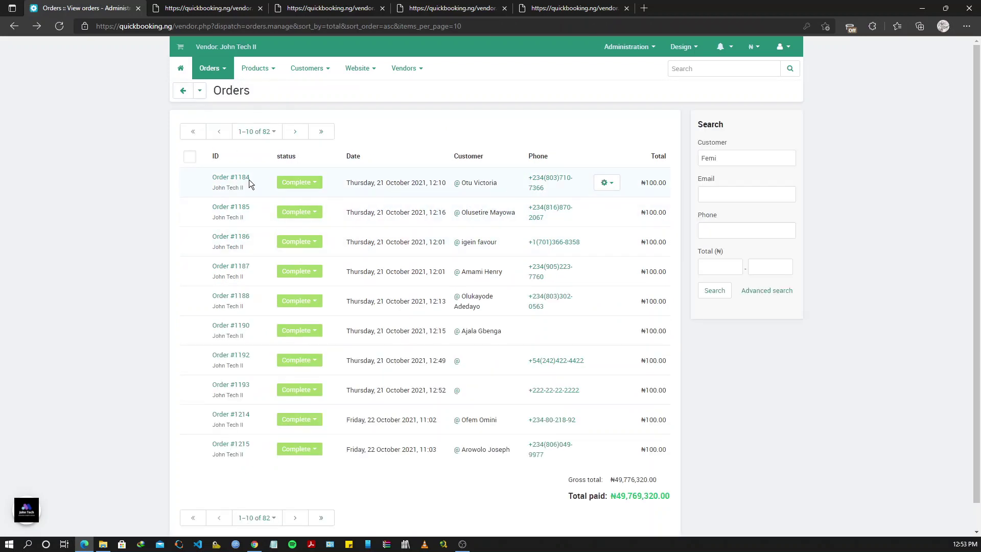
{"action": "left_click", "coordinate": [215, 156]}
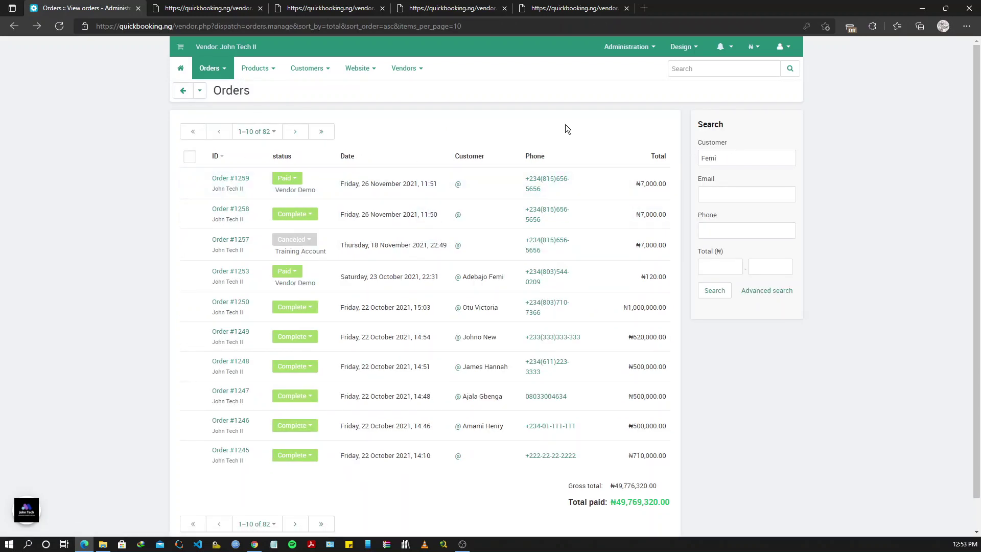
{"action": "left_click", "coordinate": [210, 92]}
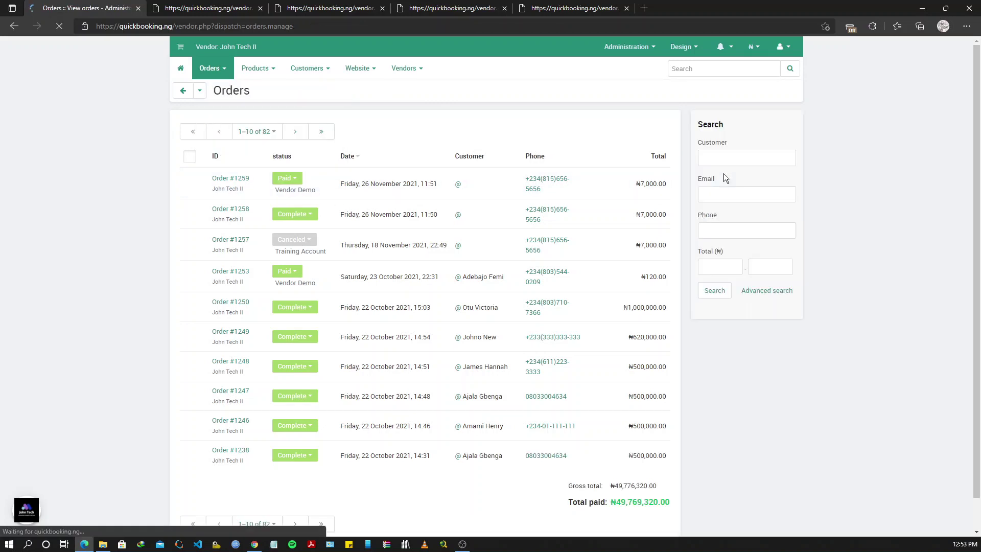
- Search for orders with a total between 0 and 10000 naira, leaving the customer, email and phone criteria empty
{"action": "left_click", "coordinate": [733, 157]}
{"action": "left_click", "coordinate": [720, 197]}
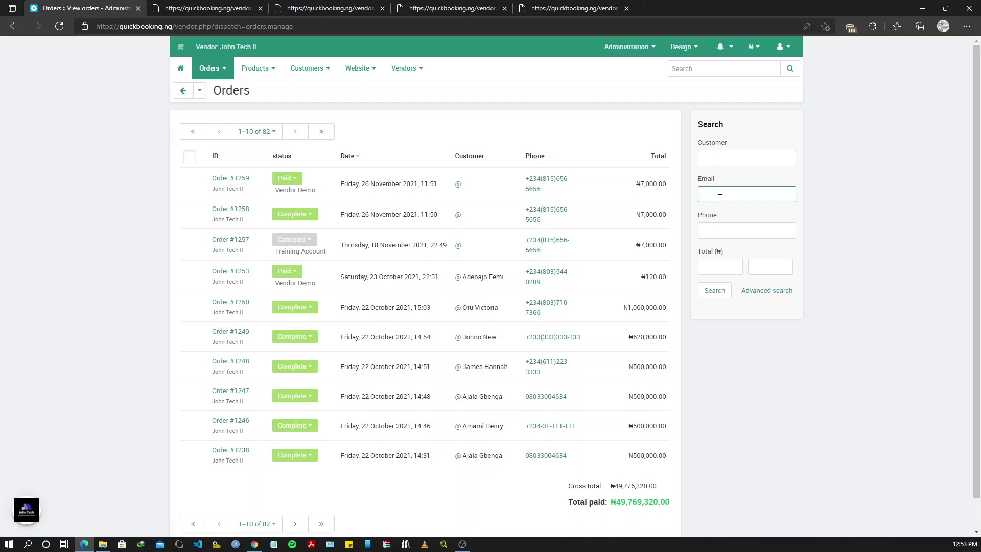
{"action": "left_click", "coordinate": [733, 231]}
{"action": "left_click", "coordinate": [723, 265]}
{"action": "type", "text": "0"}
{"action": "left_click", "coordinate": [765, 265]}
{"action": "type", "text": "10000"}
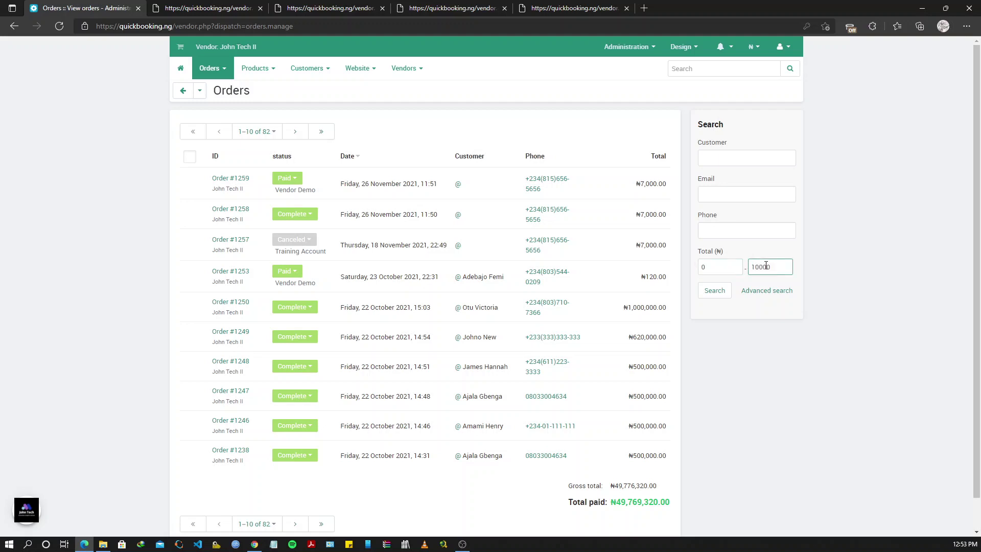
{"action": "left_click", "coordinate": [715, 290]}
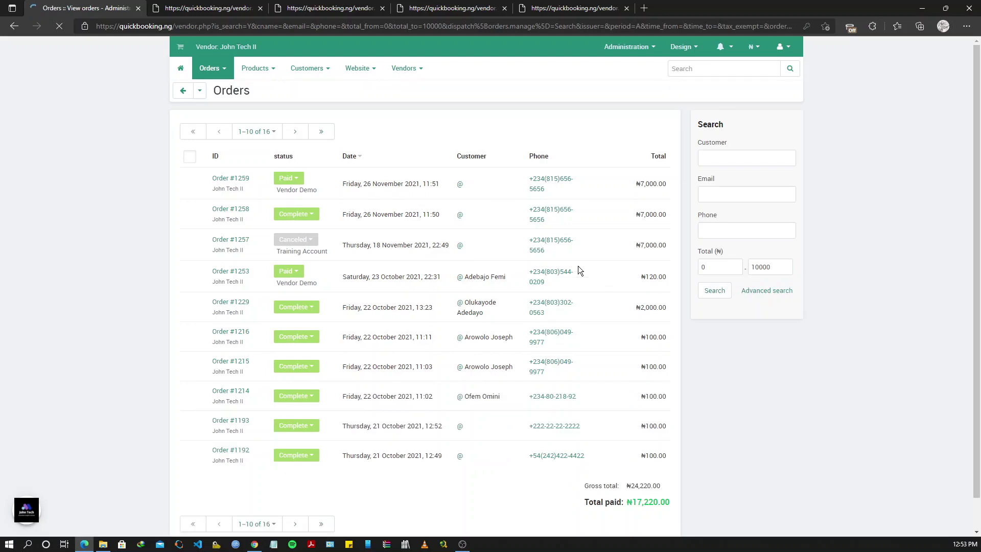
- Set the filtered orders list to show 250 orders per page
{"action": "scroll", "coordinate": [652, 184], "scroll_direction": "down", "scroll_amount": 1}
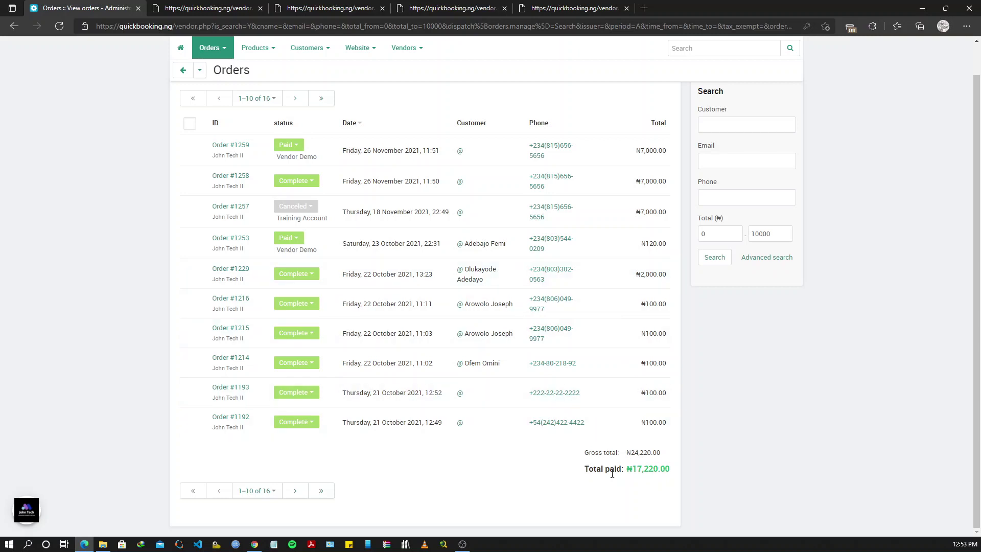
{"action": "left_click", "coordinate": [264, 490]}
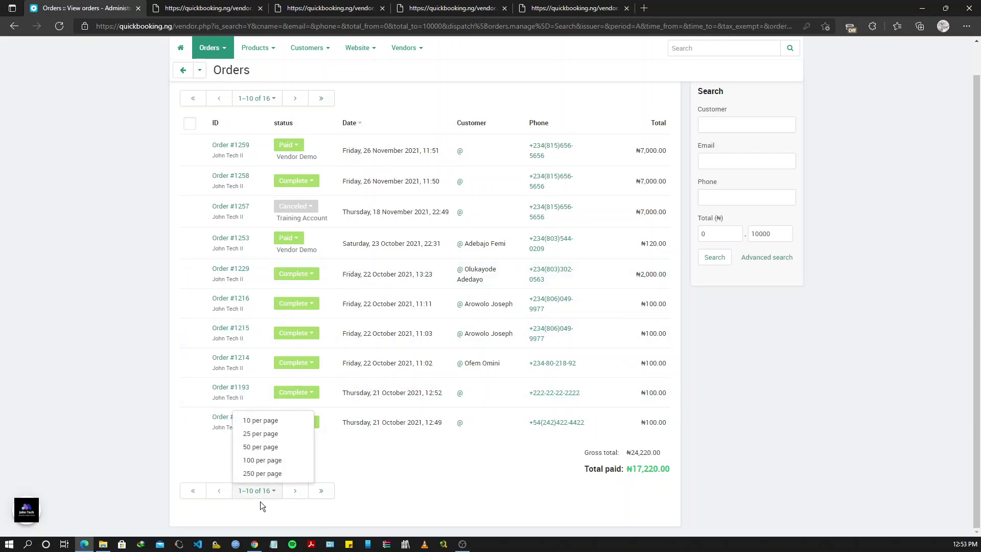
{"action": "left_click", "coordinate": [278, 473]}
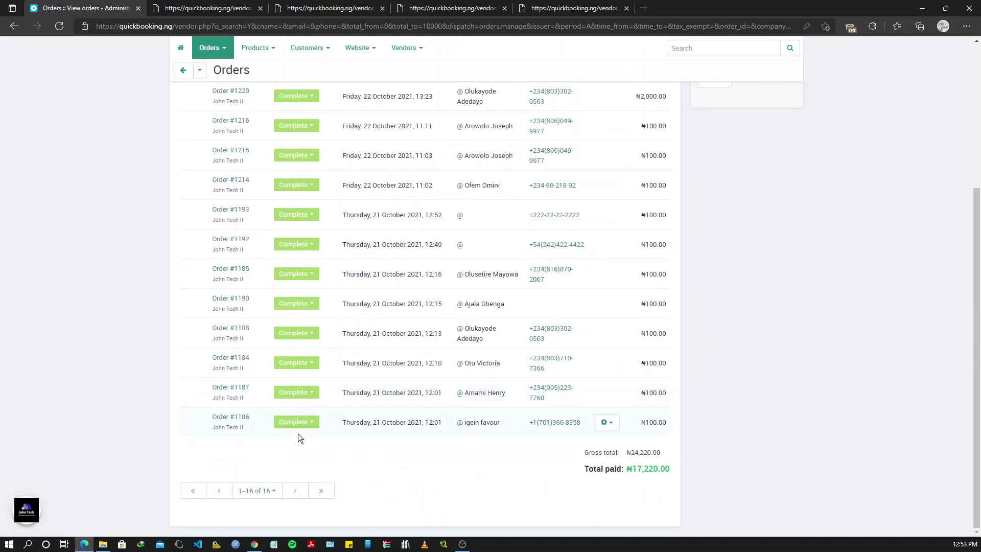
- Look through the filtered orders with their gross total and total paid, and reopen the unfiltered orders list
{"action": "scroll", "coordinate": [258, 492], "scroll_direction": "up", "scroll_amount": 5}
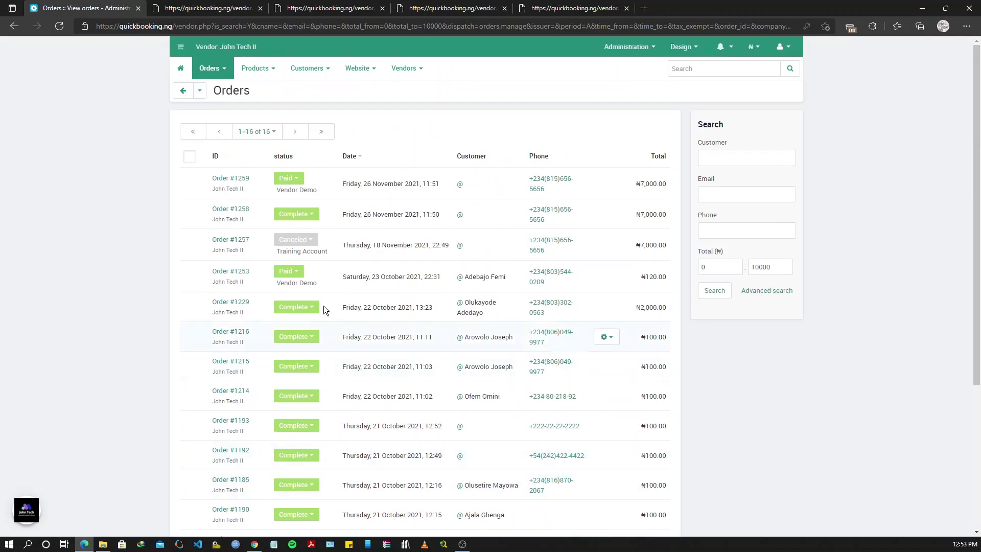
{"action": "scroll", "coordinate": [445, 286], "scroll_direction": "down", "scroll_amount": 5}
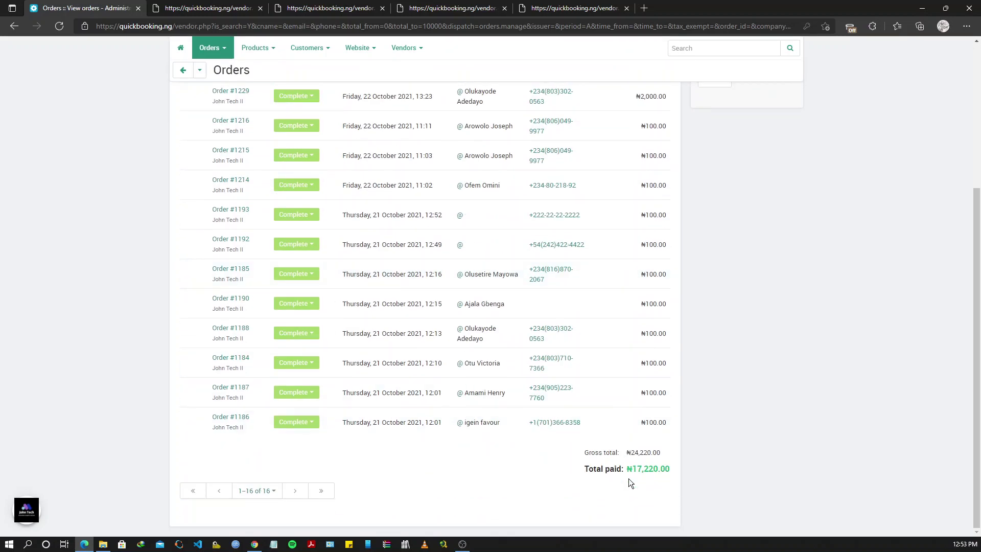
{"action": "scroll", "coordinate": [639, 468], "scroll_direction": "up", "scroll_amount": 5}
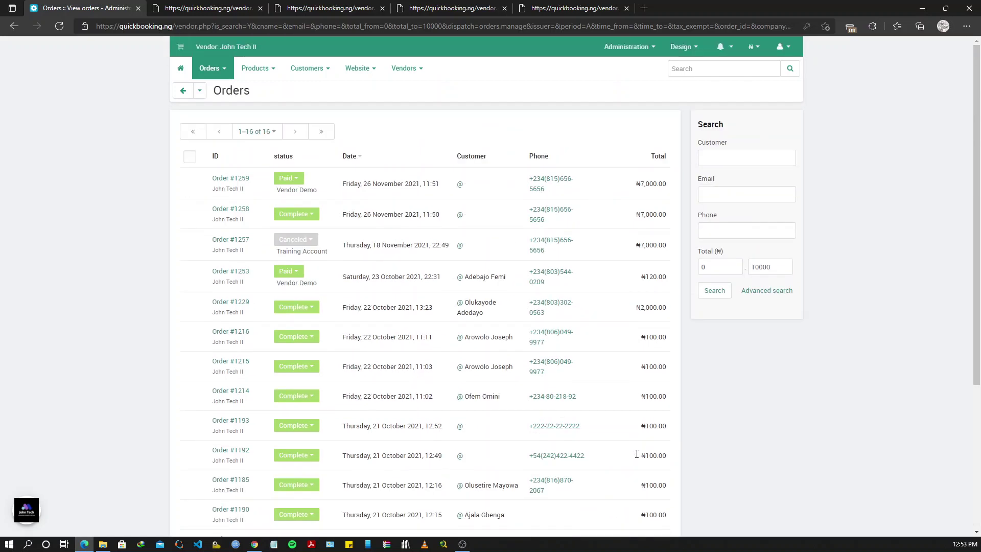
{"action": "mouse_move", "coordinate": [210, 69]}
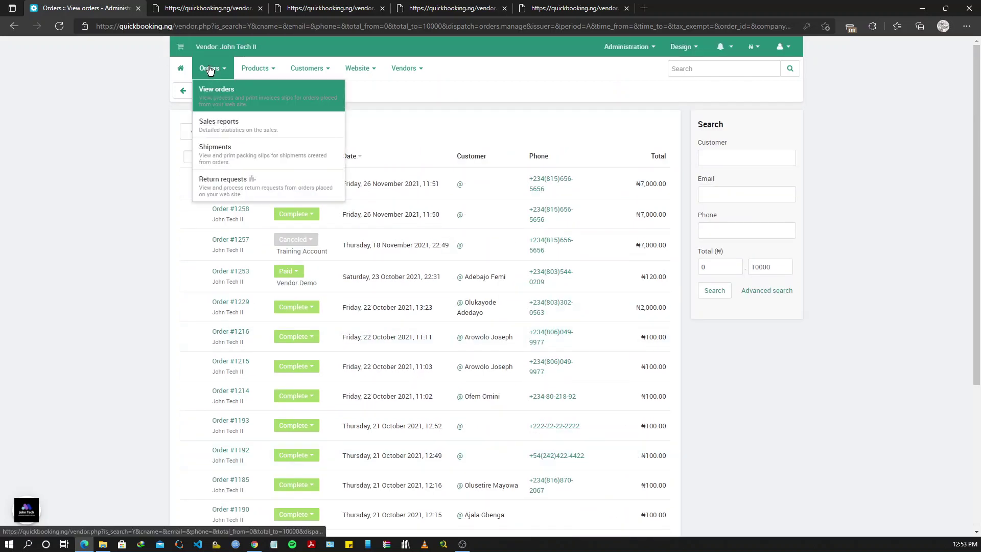
{"action": "left_click", "coordinate": [214, 92]}
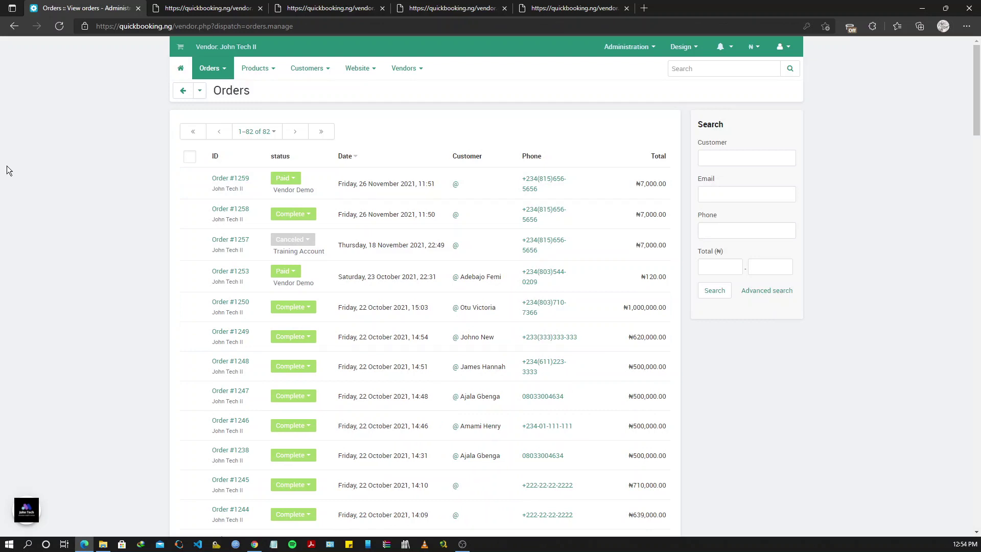
- Open the advanced order search, try the This month period, and return the period to All
{"action": "left_click", "coordinate": [762, 291]}
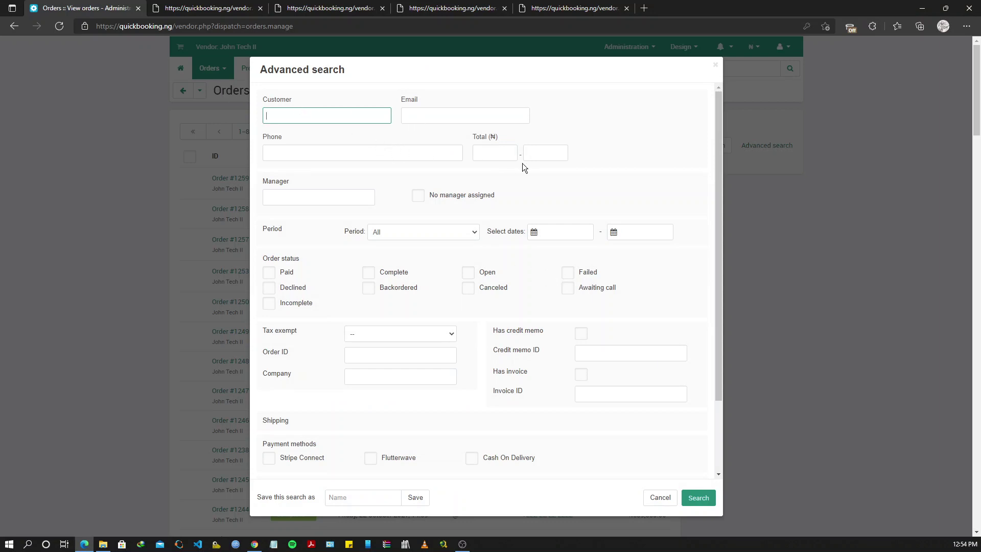
{"action": "left_click", "coordinate": [367, 197]}
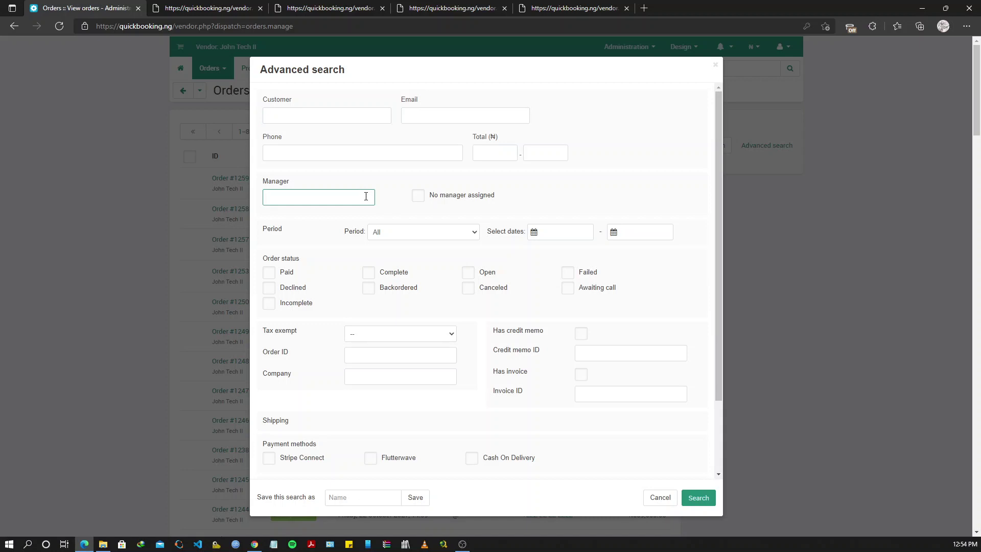
{"action": "left_click", "coordinate": [394, 233]}
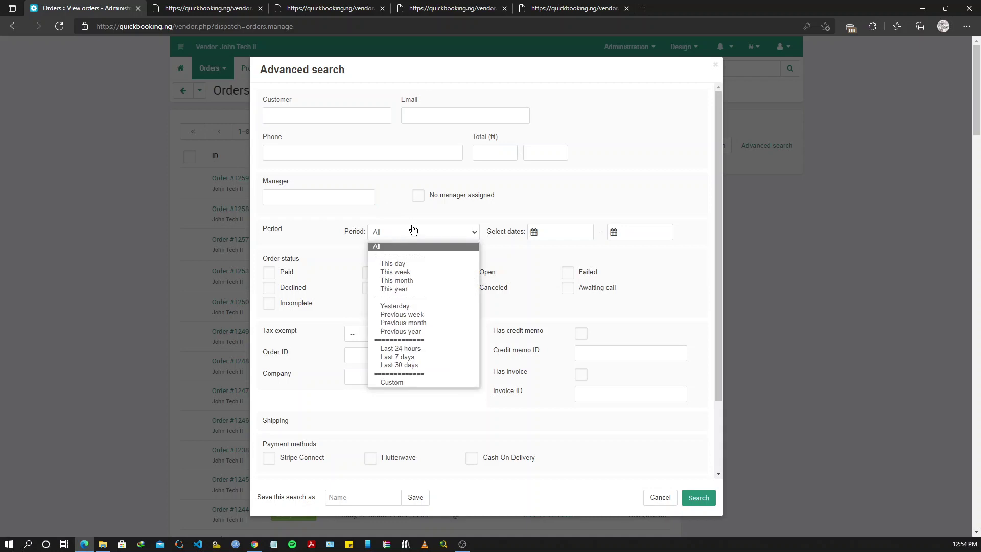
{"action": "left_click", "coordinate": [556, 231]}
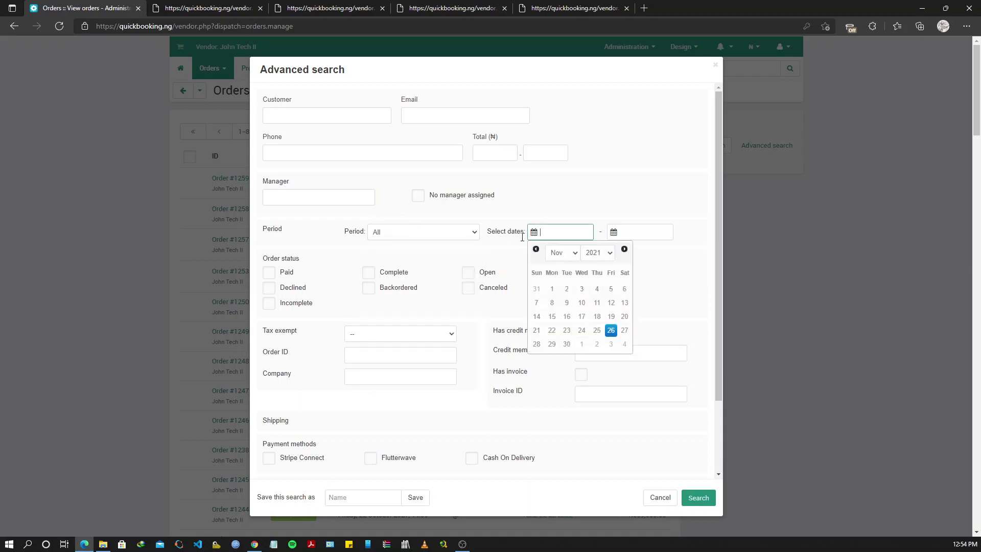
{"action": "left_click", "coordinate": [434, 225]}
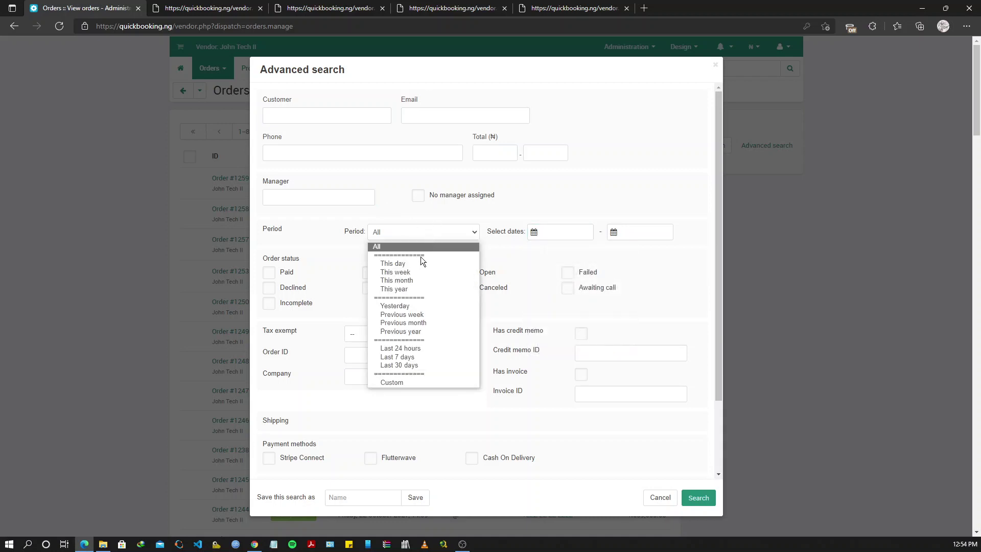
{"action": "left_click", "coordinate": [408, 280]}
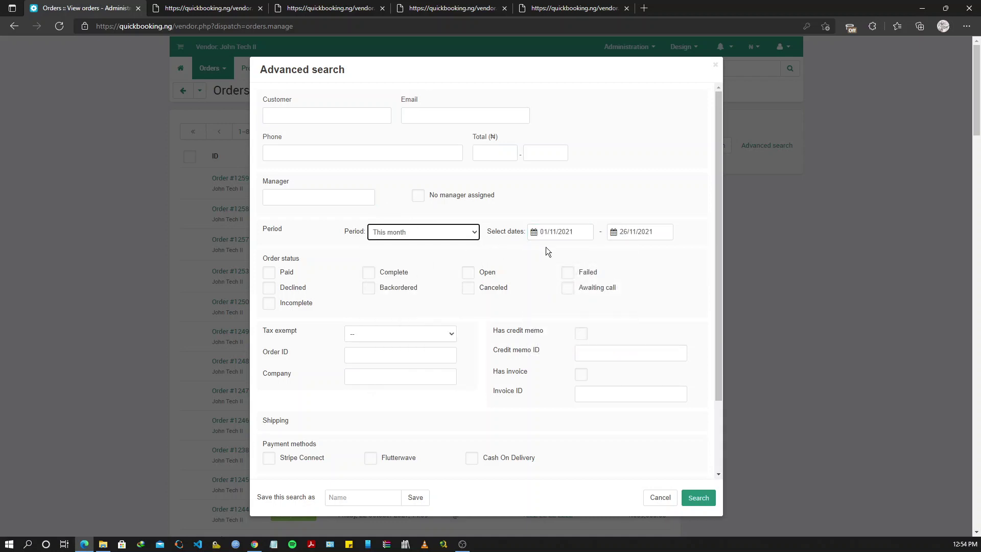
{"action": "left_click", "coordinate": [614, 234]}
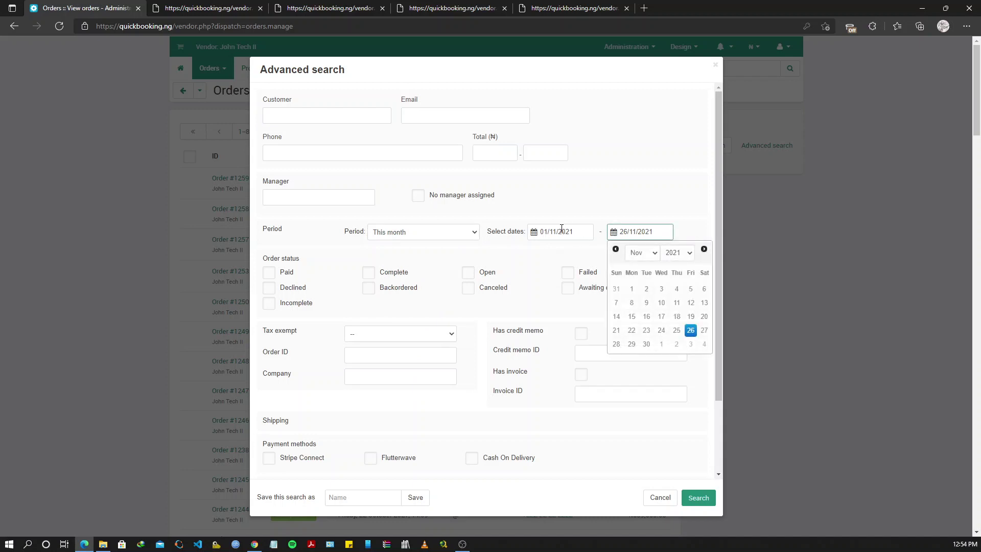
{"action": "left_click", "coordinate": [613, 210]}
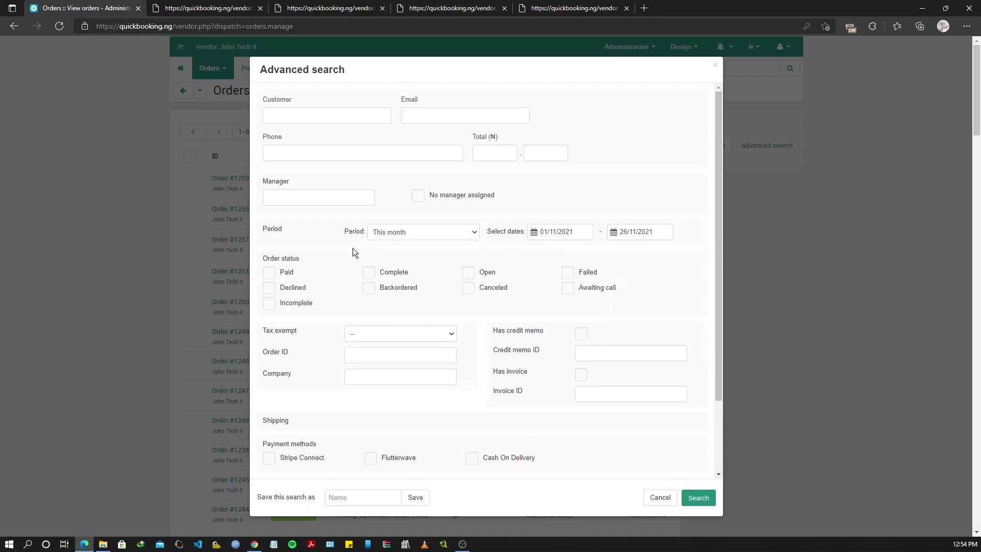
{"action": "left_click", "coordinate": [371, 236]}
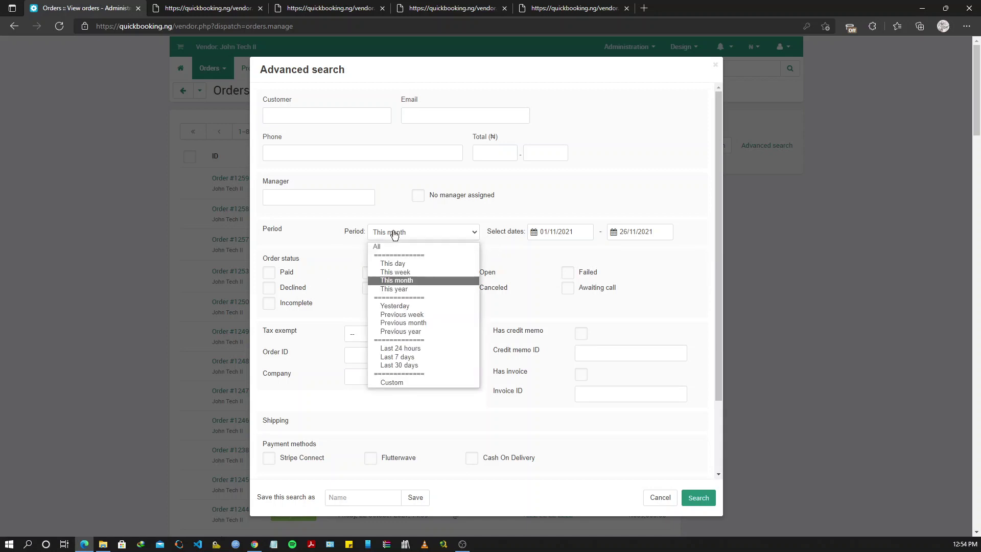
{"action": "left_click", "coordinate": [393, 246]}
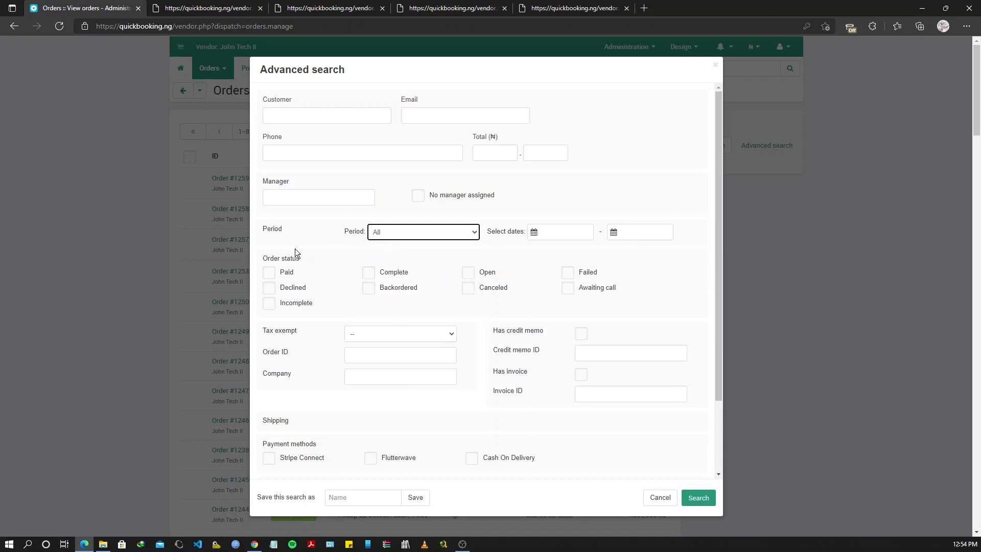
- Try the Paid and Backordered status filters, clear them again, and look over the order ID, payment and ordered product criteria
{"action": "left_click", "coordinate": [284, 277]}
{"action": "left_click", "coordinate": [284, 278]}
{"action": "left_click", "coordinate": [388, 289]}
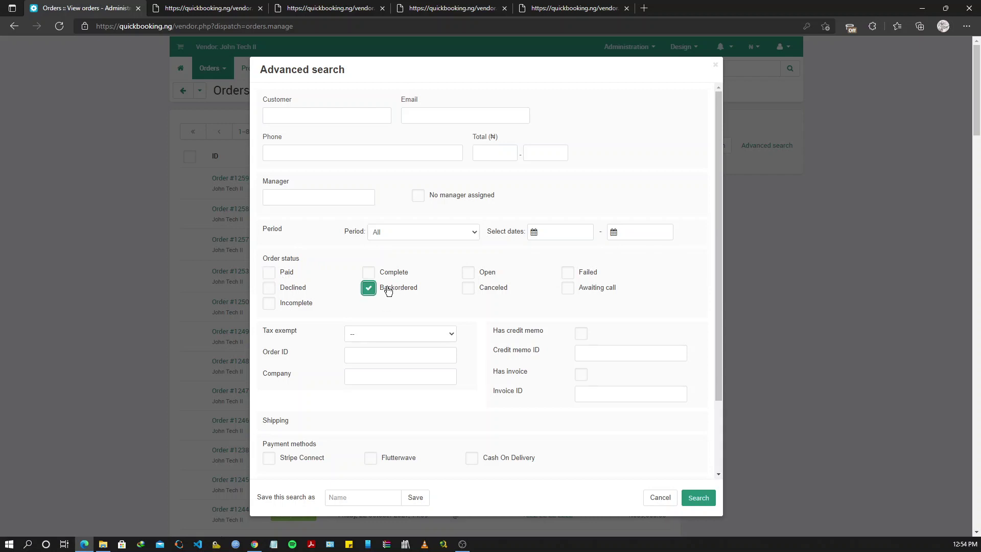
{"action": "left_click", "coordinate": [388, 289]}
{"action": "scroll", "coordinate": [357, 342], "scroll_direction": "down", "scroll_amount": 1}
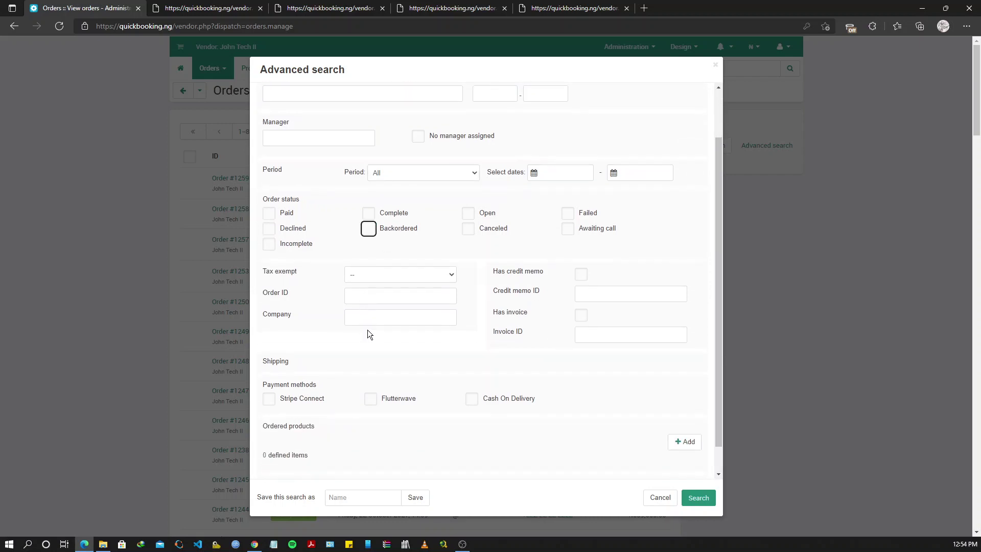
{"action": "left_click", "coordinate": [394, 292]}
{"action": "scroll", "coordinate": [453, 330], "scroll_direction": "down", "scroll_amount": 1}
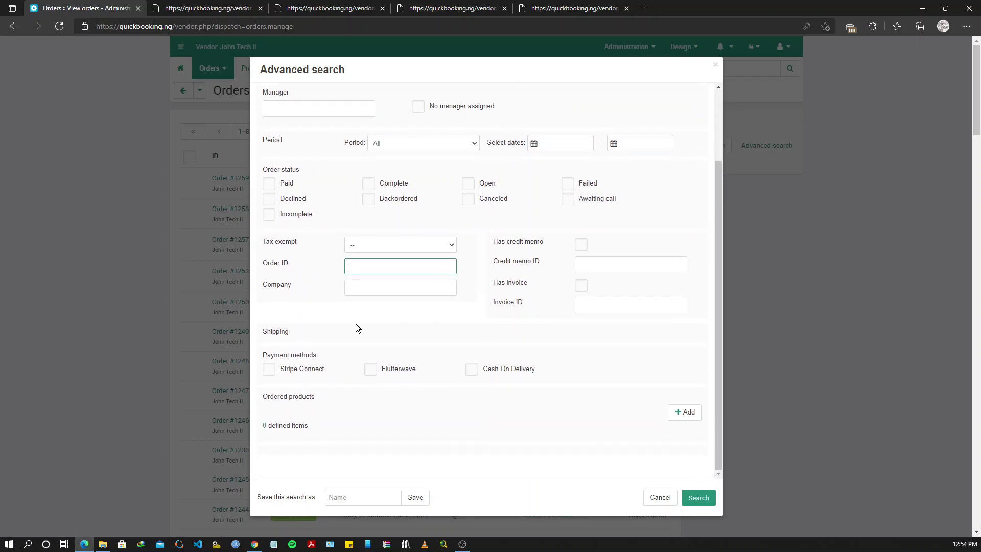
{"action": "left_click", "coordinate": [439, 321]}
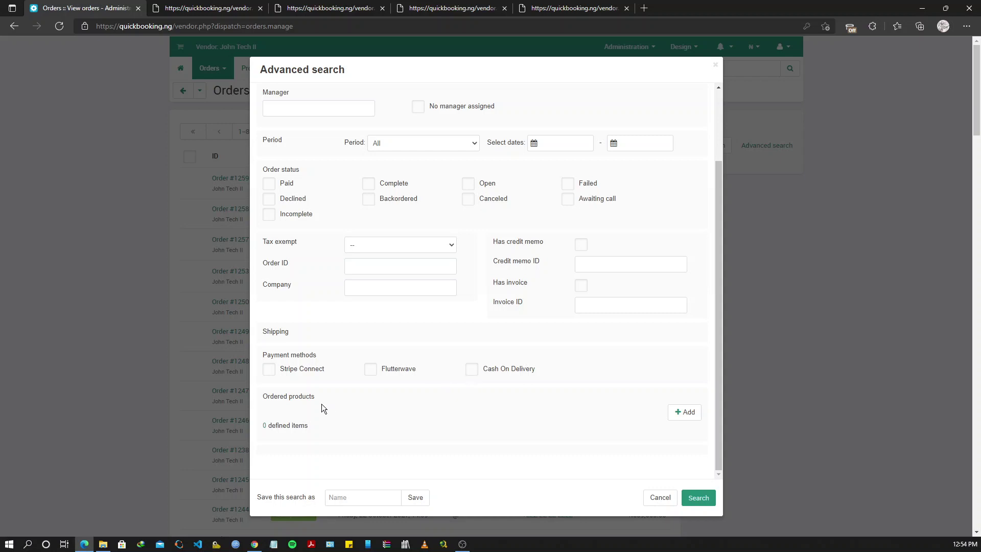
- Search for orders containing Conference - Training, DJ Ridges, Gulder Can – 33CL (x24 Cans) or Heineken Can – 33CL (x24 Cans)
{"action": "left_click", "coordinate": [685, 411]}
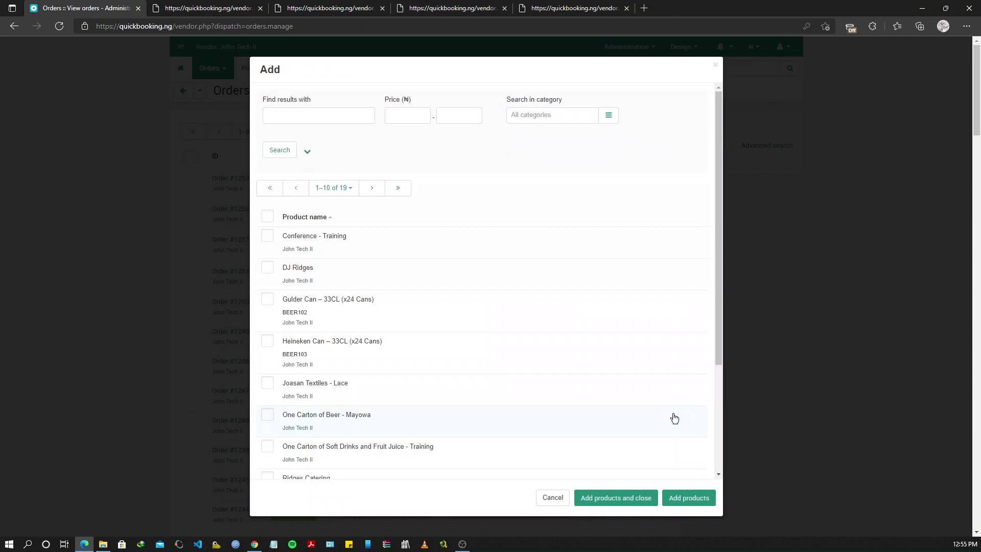
{"action": "left_click", "coordinate": [266, 244]}
{"action": "left_click", "coordinate": [266, 269]}
{"action": "left_click", "coordinate": [268, 298]}
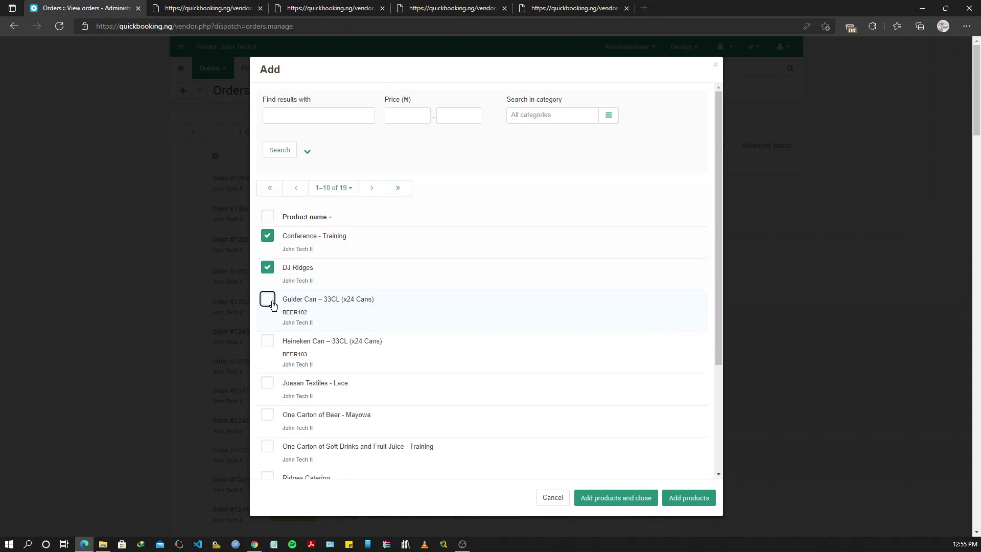
{"action": "left_click", "coordinate": [268, 341]}
{"action": "left_click", "coordinate": [268, 341]}
{"action": "left_click", "coordinate": [268, 340]}
{"action": "left_click", "coordinate": [616, 497]}
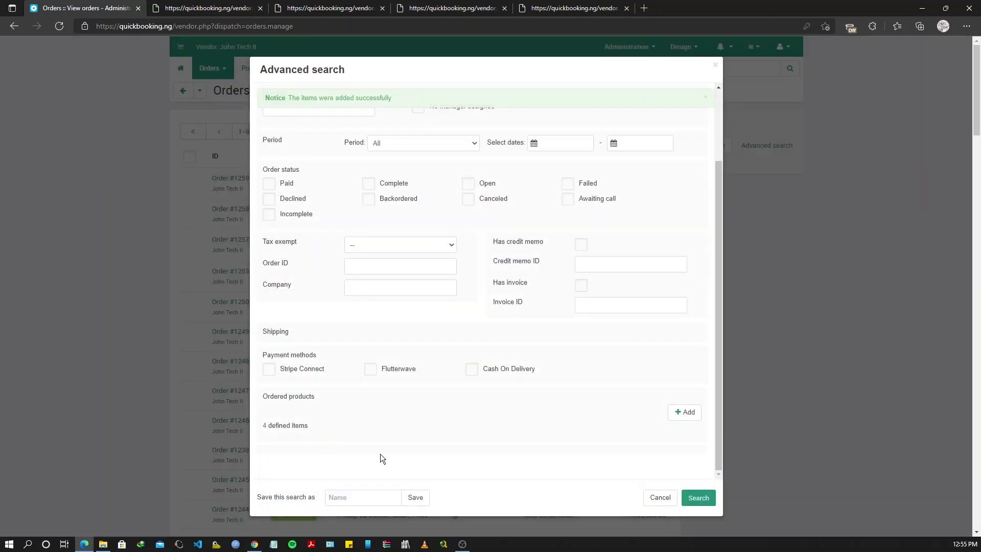
{"action": "left_click", "coordinate": [691, 500]}
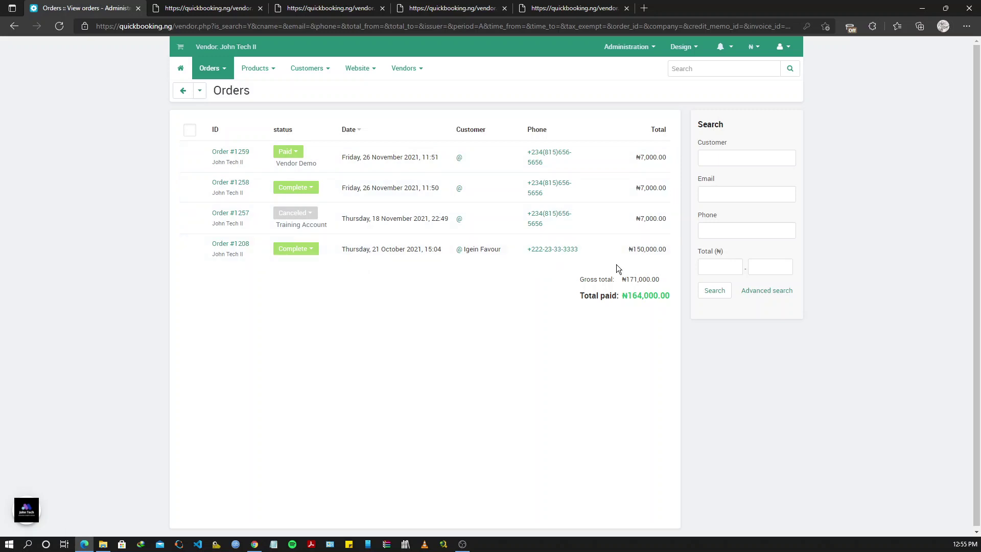
- Check the ordered product criteria in the advanced search, cancel it, and reopen the full orders list
{"action": "left_click", "coordinate": [764, 291]}
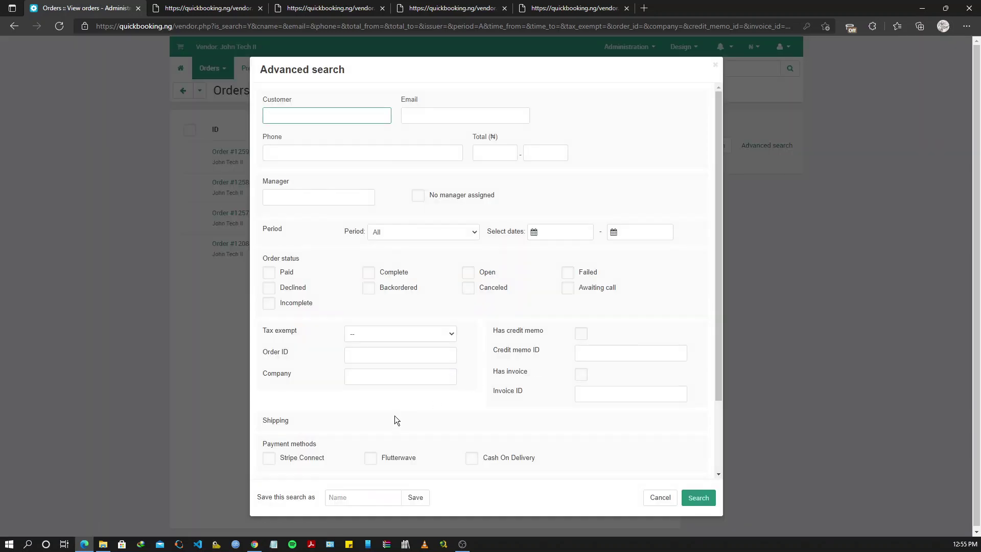
{"action": "scroll", "coordinate": [640, 419], "scroll_direction": "down", "scroll_amount": 2}
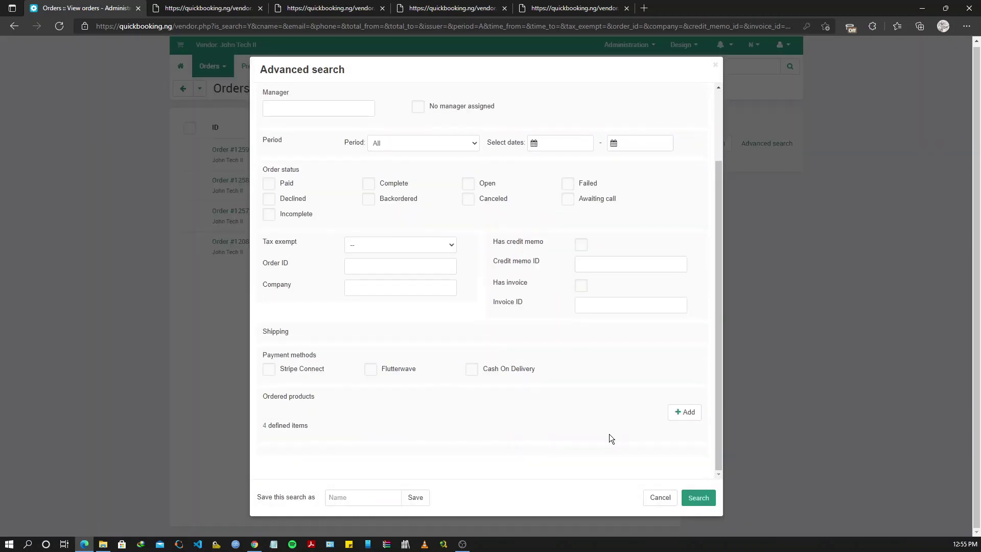
{"action": "left_click", "coordinate": [659, 498]}
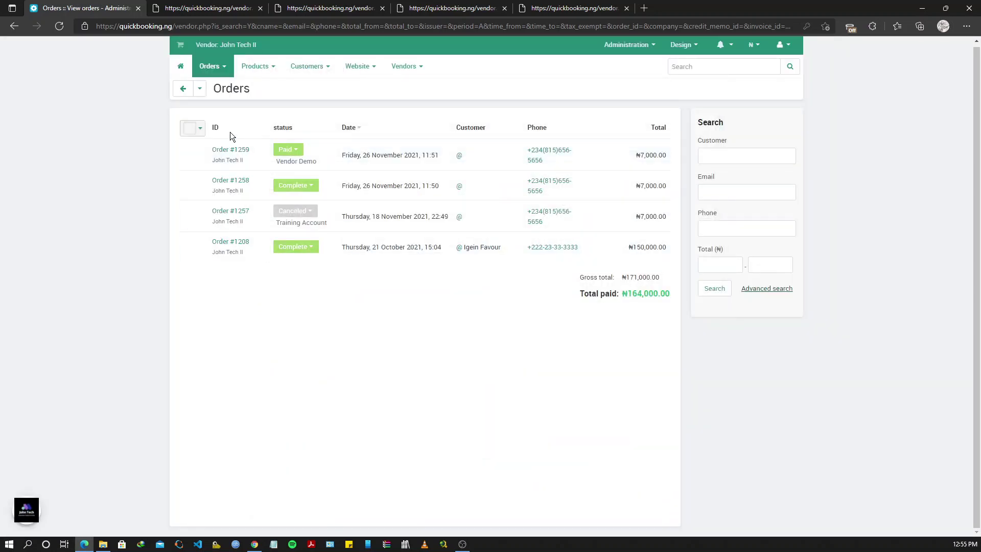
{"action": "left_click", "coordinate": [210, 66]}
{"action": "left_click", "coordinate": [223, 96]}
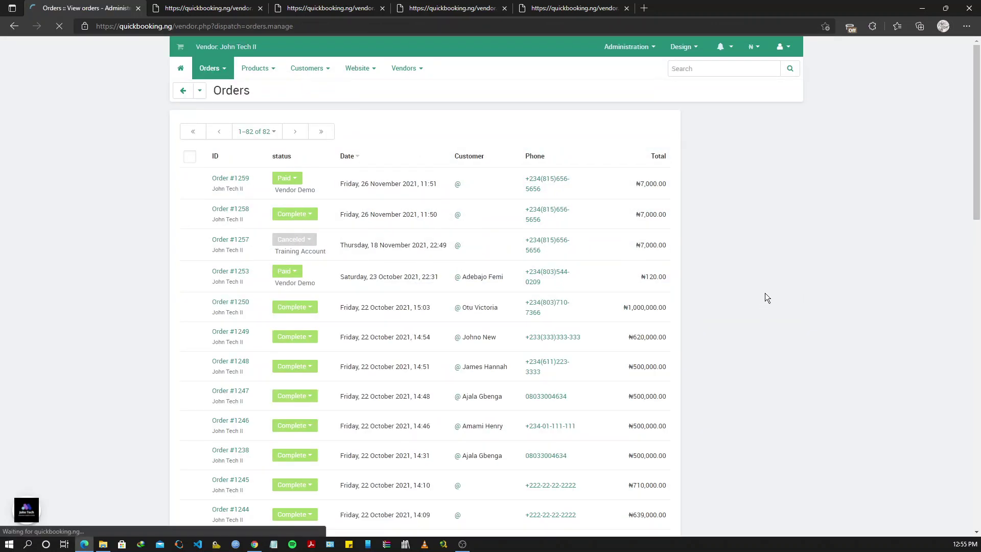
- Create an advanced search for orders with the Paid status and save it as Paid Orders
{"action": "left_click", "coordinate": [758, 291]}
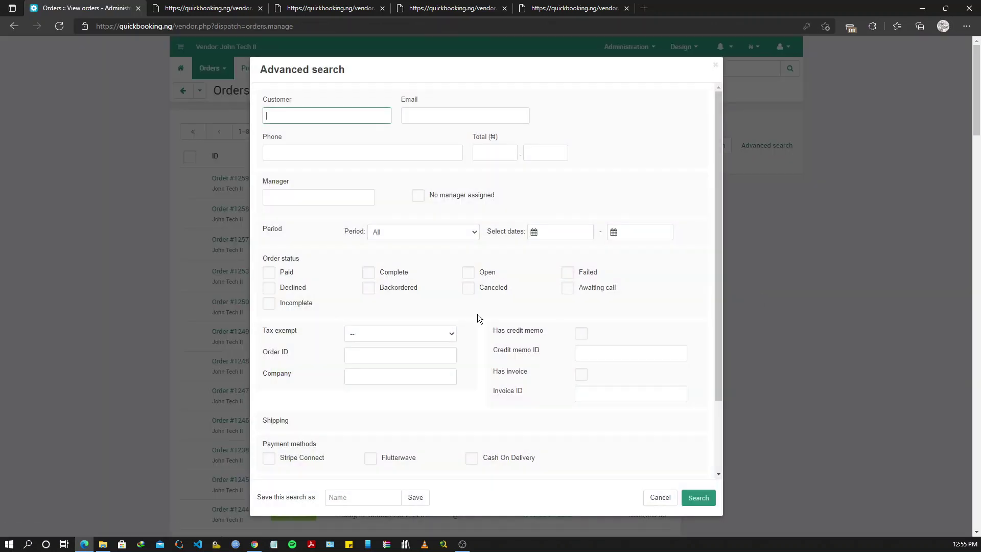
{"action": "scroll", "coordinate": [428, 333], "scroll_direction": "down", "scroll_amount": 2}
{"action": "left_click", "coordinate": [284, 276]}
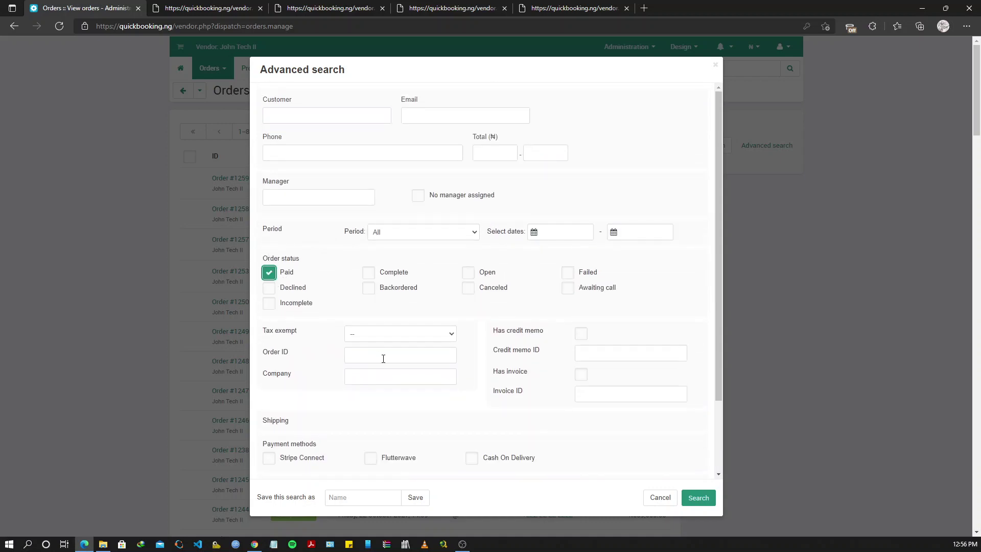
{"action": "scroll", "coordinate": [407, 413], "scroll_direction": "down", "scroll_amount": 3}
{"action": "left_click", "coordinate": [365, 502]}
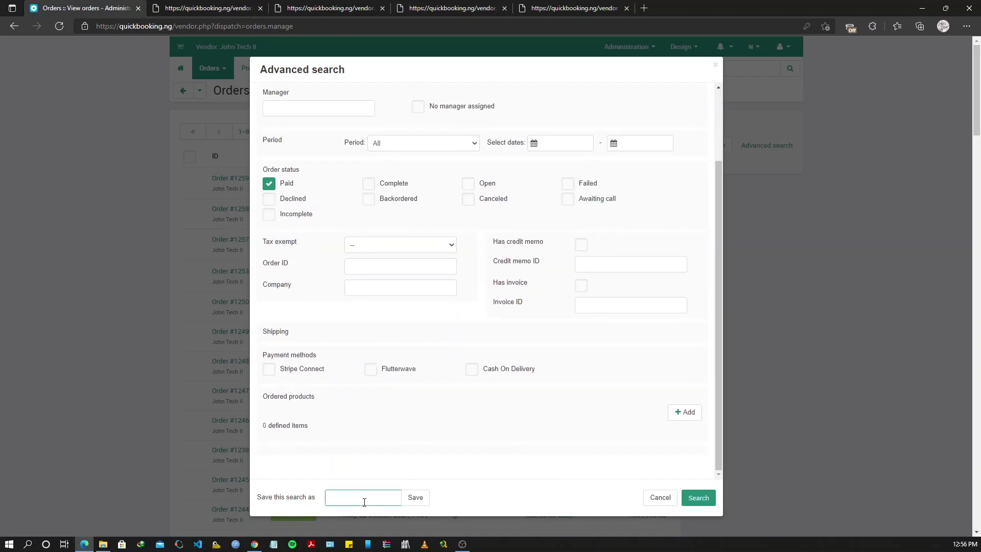
{"action": "type", "text": "Paid Orders"}
{"action": "left_click", "coordinate": [415, 497]}
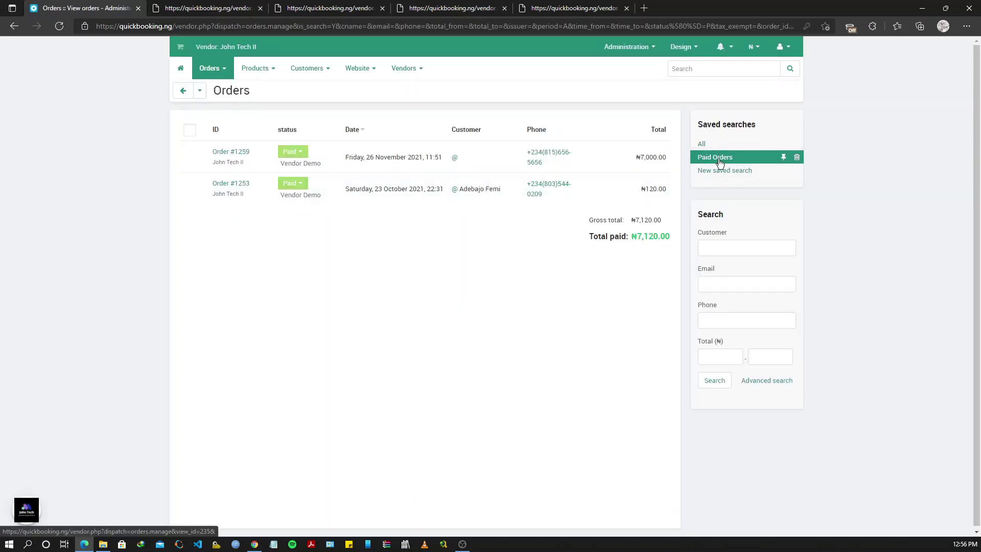
- View the full orders list, apply the Paid Orders saved search, and return to the unfiltered list
{"action": "mouse_move", "coordinate": [223, 70]}
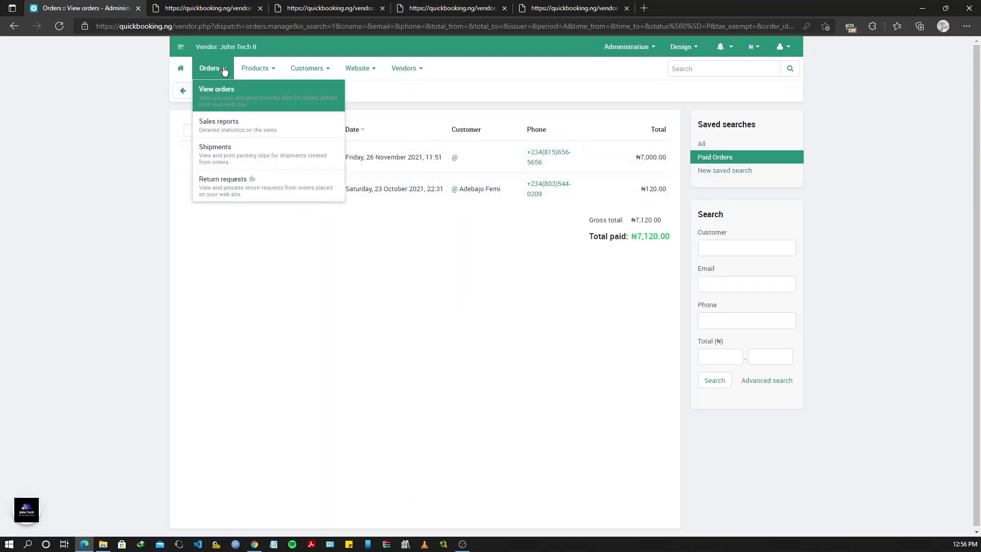
{"action": "left_click", "coordinate": [224, 91]}
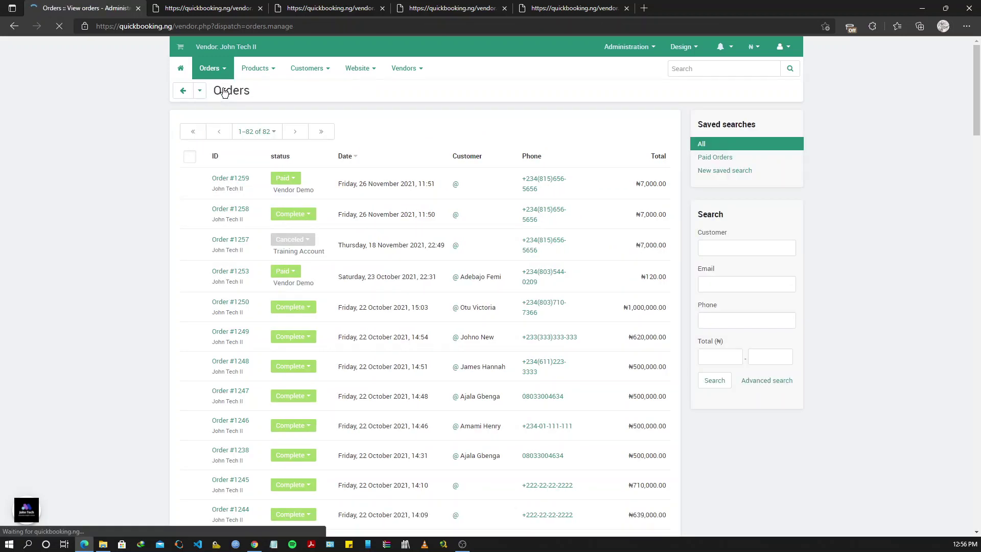
{"action": "left_click", "coordinate": [718, 158]}
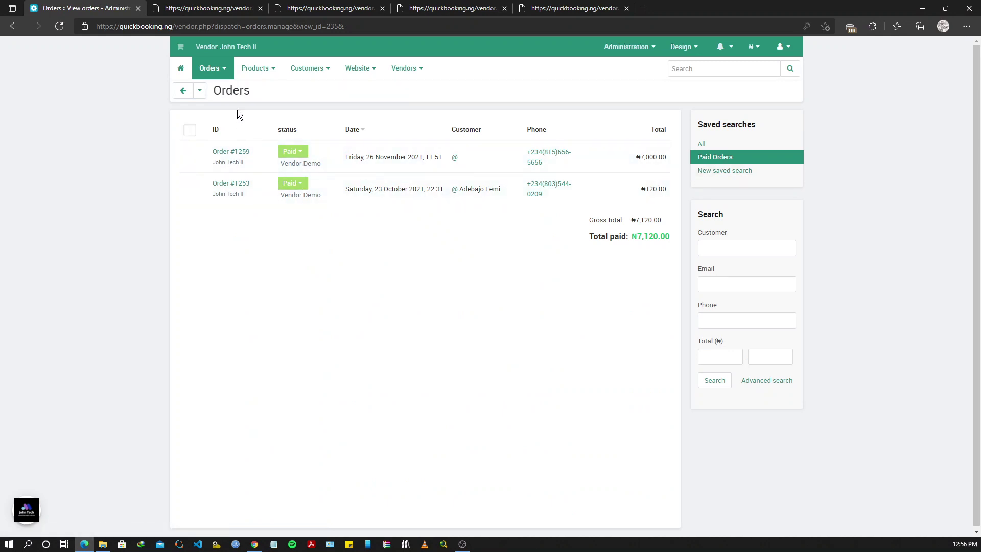
{"action": "mouse_move", "coordinate": [210, 69]}
{"action": "left_click", "coordinate": [215, 89]}
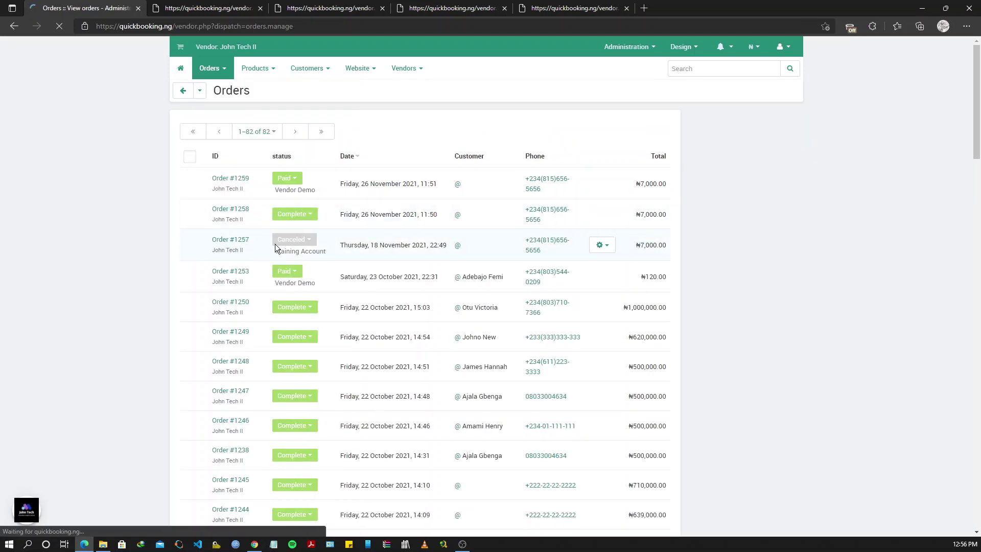
- Change the ₦1,000,000 and ₦620,000 orders of 22 October 2021 to Open, with customer, orders department and vendor notifications turned off
{"action": "left_click", "coordinate": [332, 306]}
{"action": "left_click", "coordinate": [331, 336]}
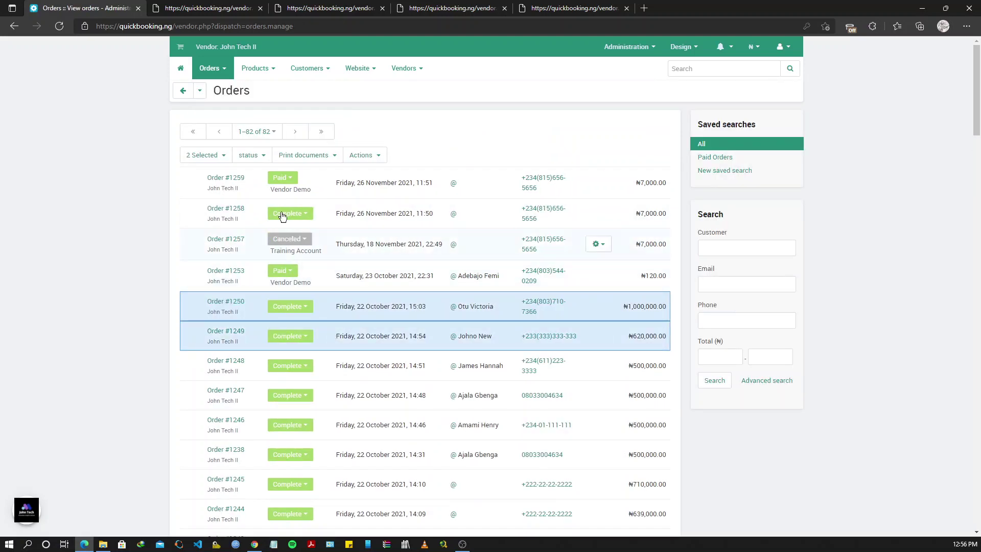
{"action": "left_click", "coordinate": [248, 156]}
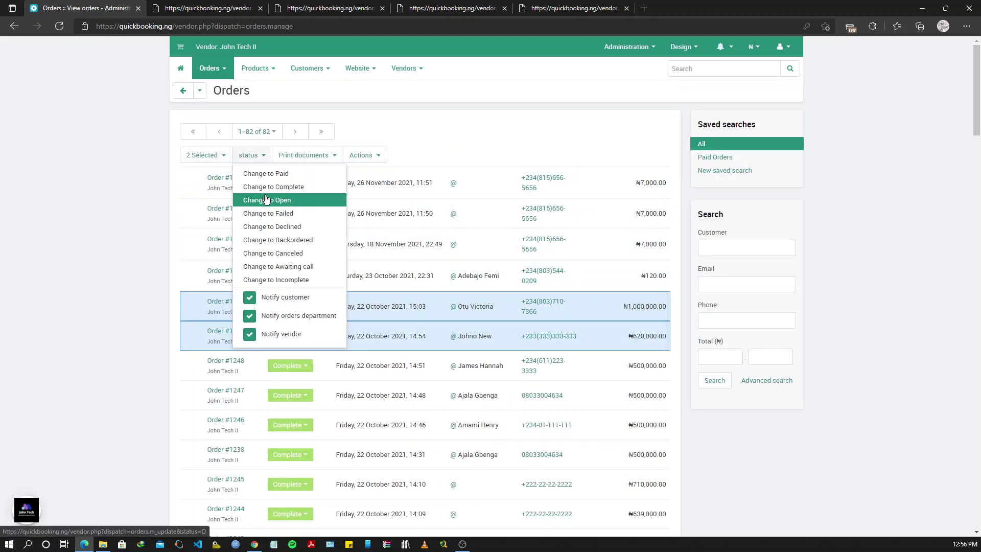
{"action": "left_click", "coordinate": [276, 298]}
{"action": "left_click", "coordinate": [275, 315]}
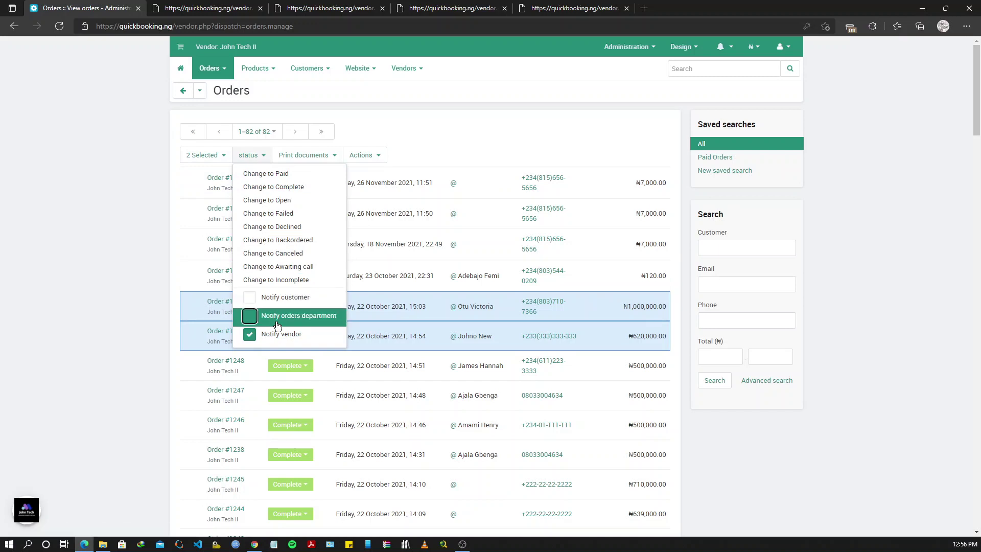
{"action": "left_click", "coordinate": [274, 334]}
{"action": "left_click", "coordinate": [286, 201]}
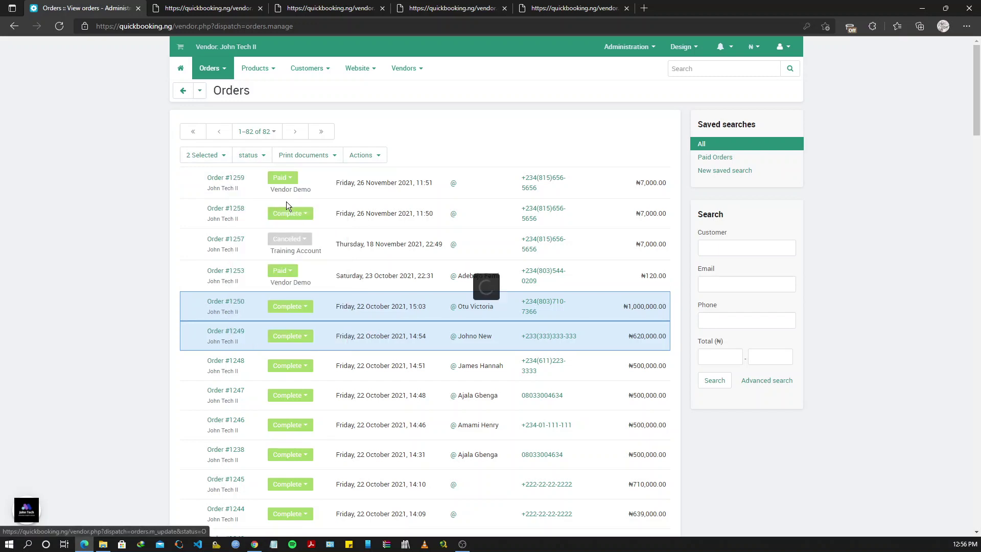
- Create an advanced search for orders with the Open status and save it as Open Orders
{"action": "left_click", "coordinate": [708, 171]}
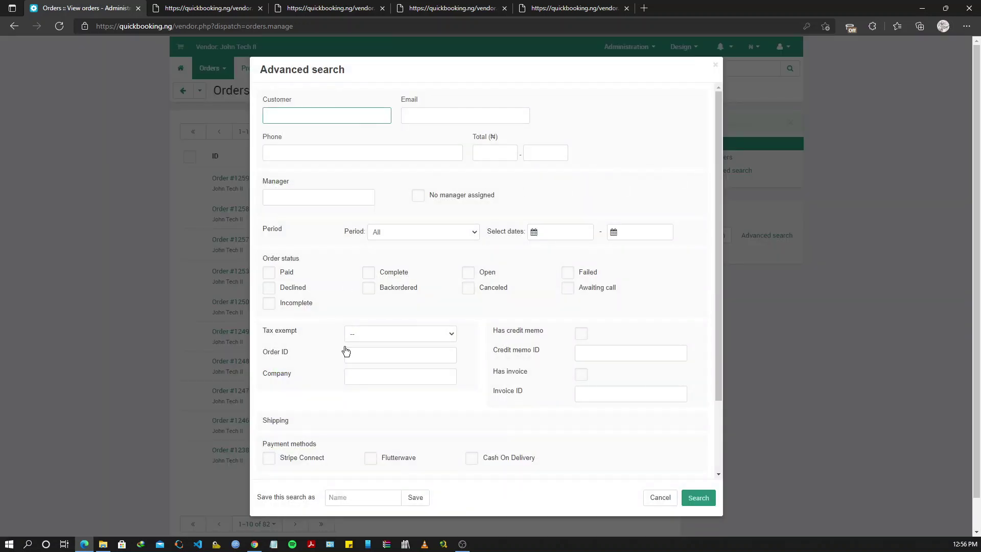
{"action": "scroll", "coordinate": [376, 311], "scroll_direction": "down", "scroll_amount": 1}
{"action": "left_click", "coordinate": [486, 214]}
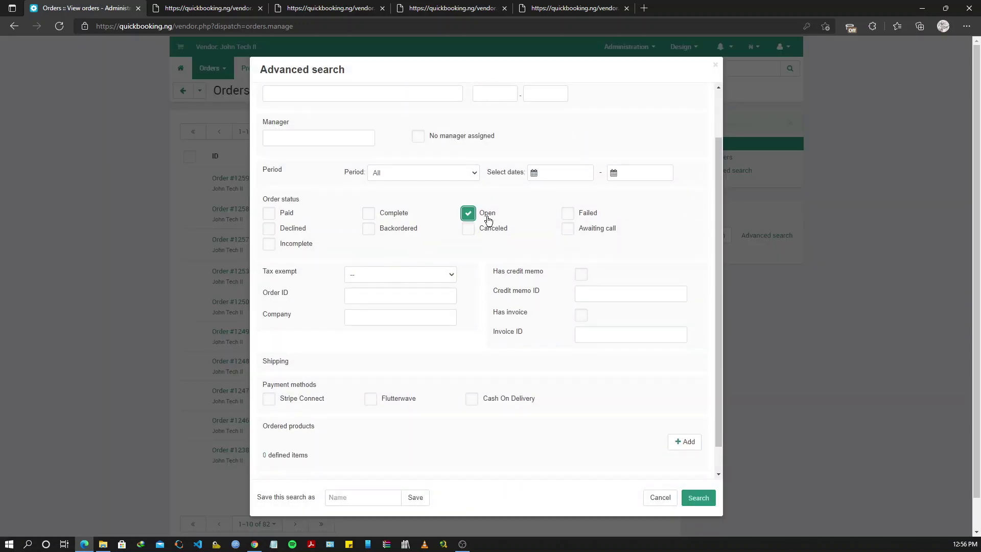
{"action": "left_click", "coordinate": [335, 496]}
{"action": "type", "text": "Open Orders"}
{"action": "left_click", "coordinate": [410, 494]}
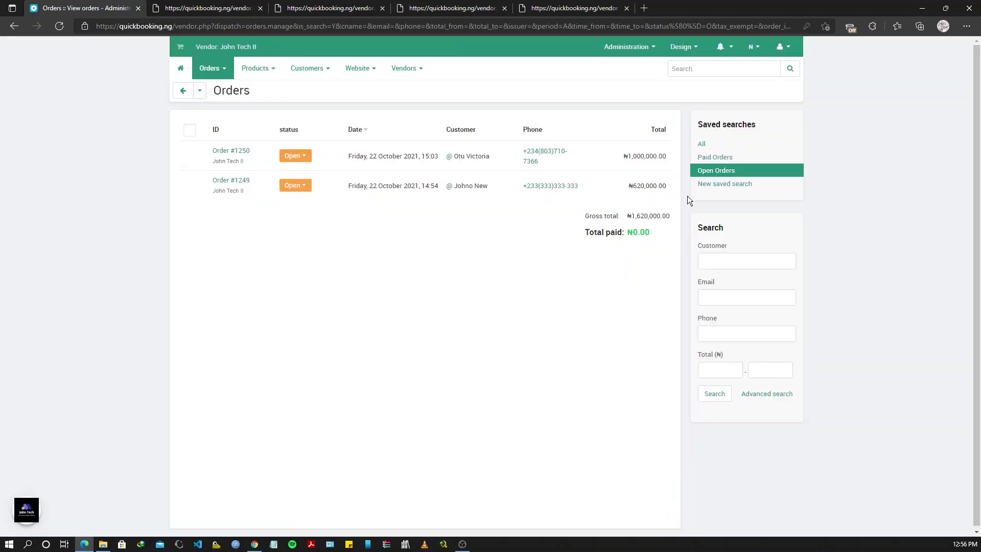
- Switch between the full orders list and the Paid Orders and Open Orders saved searches, ending on all orders
{"action": "left_click", "coordinate": [701, 145]}
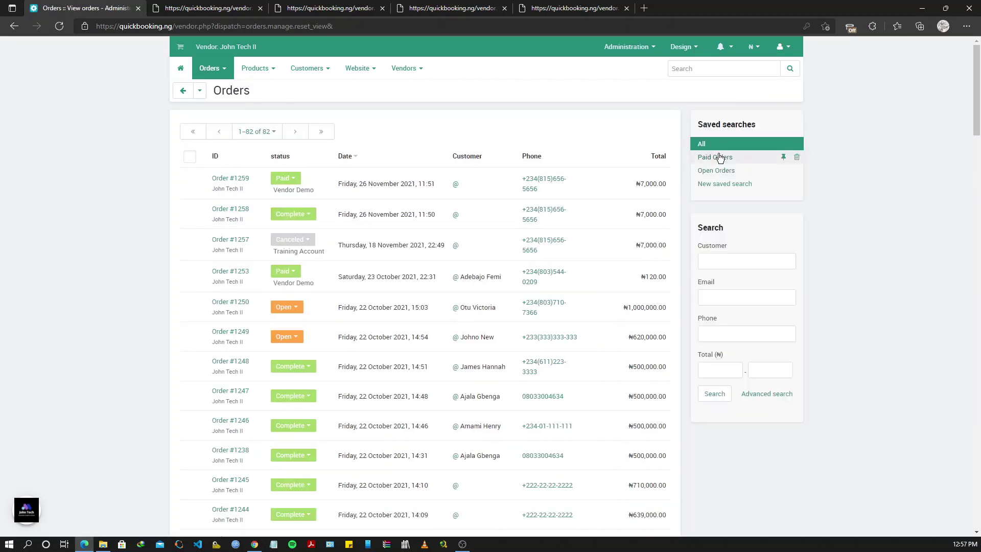
{"action": "left_click", "coordinate": [718, 157]}
{"action": "left_click", "coordinate": [717, 172]}
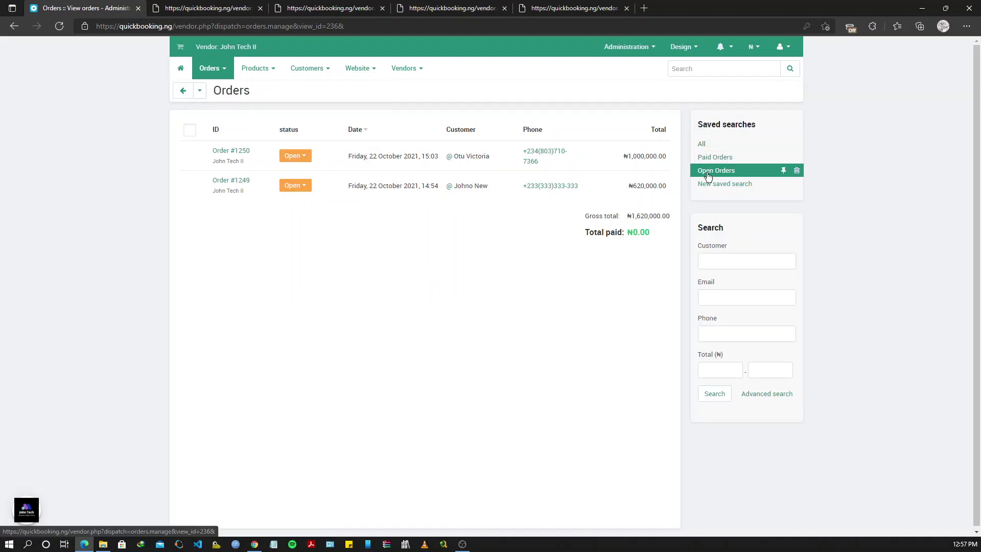
{"action": "left_click", "coordinate": [710, 144]}
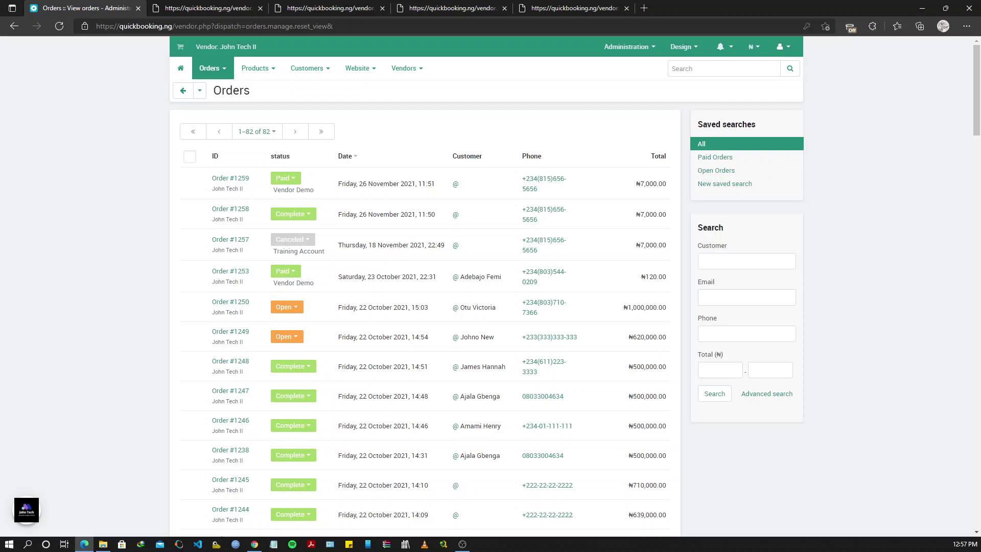
- Check the status options of the newest order, and briefly select and deselect the two 26 November 2021 orders
{"action": "left_click", "coordinate": [285, 179]}
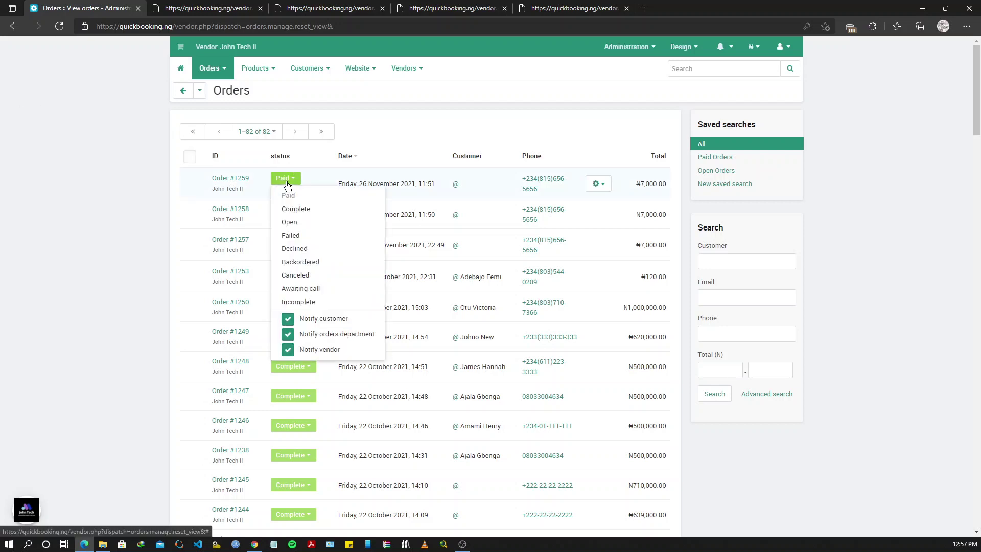
{"action": "left_click", "coordinate": [287, 180]}
{"action": "left_click", "coordinate": [286, 180]}
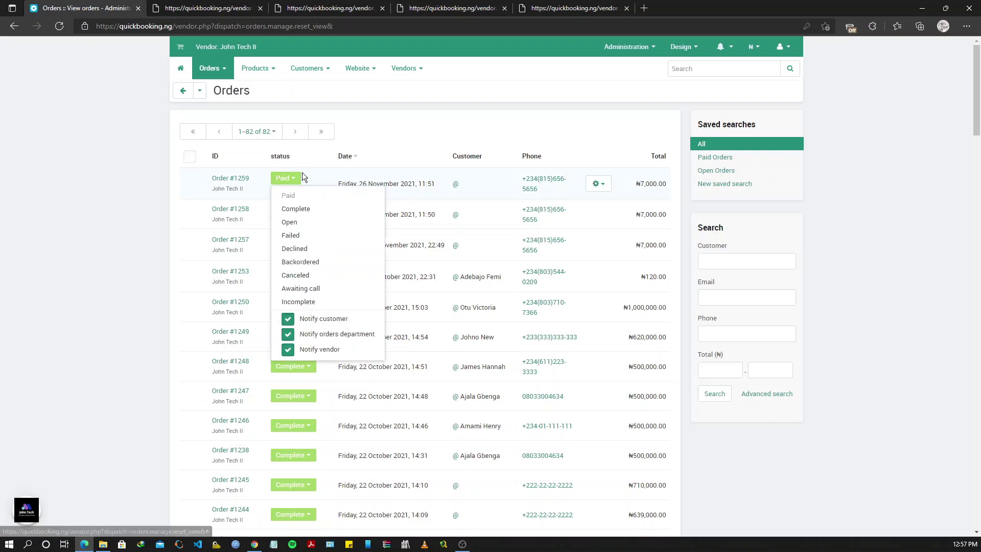
{"action": "left_click", "coordinate": [302, 173]}
{"action": "left_click", "coordinate": [326, 220]}
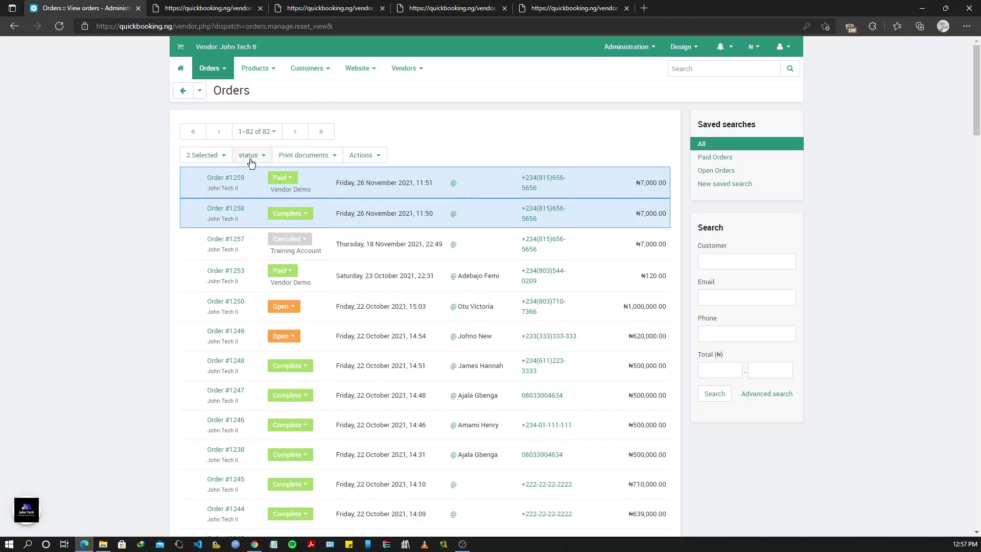
{"action": "left_click", "coordinate": [329, 190]}
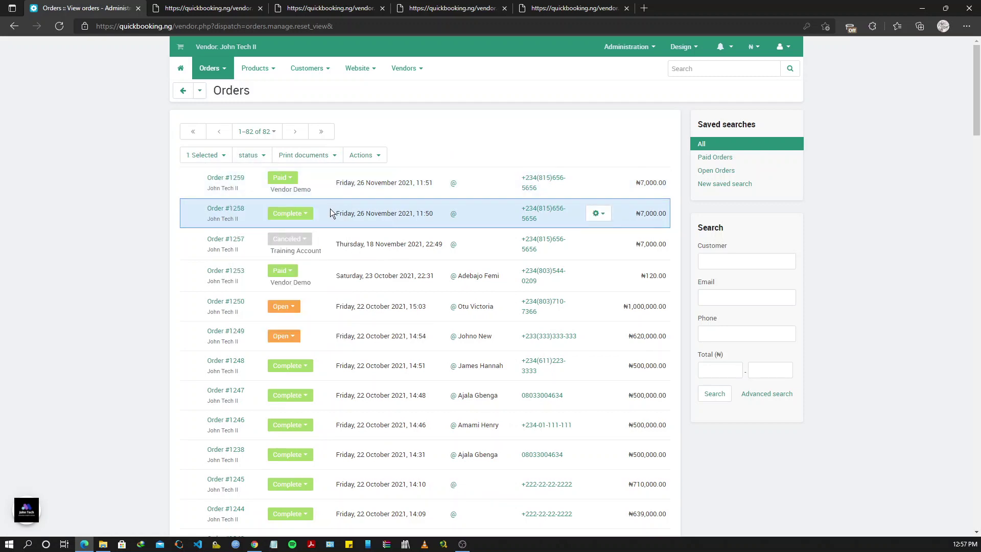
{"action": "left_click", "coordinate": [330, 209]}
- Browse the orders list, select the two 26 November 2021 orders and check which bulk actions are available for them
{"action": "scroll", "coordinate": [246, 246], "scroll_direction": "down", "scroll_amount": 2}
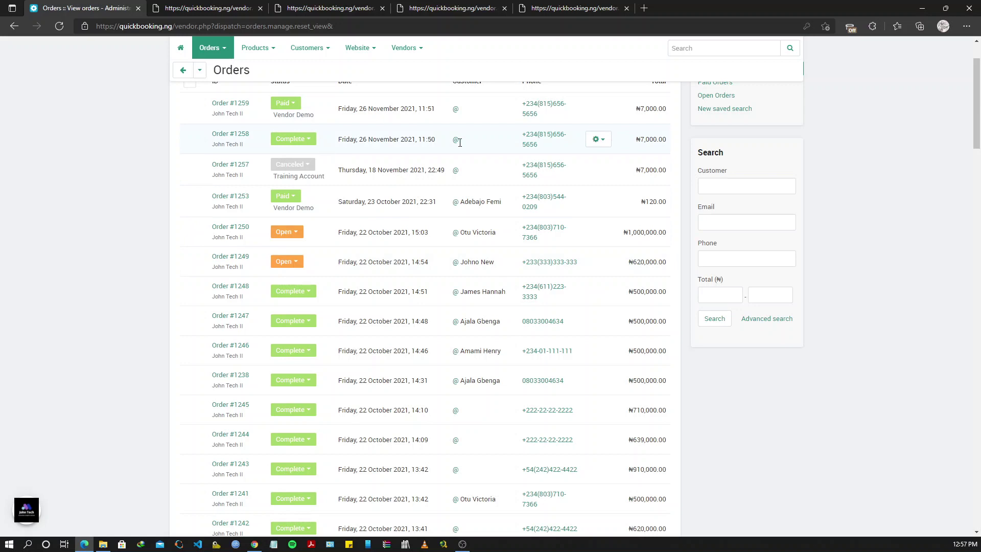
{"action": "left_click", "coordinate": [597, 140]}
{"action": "scroll", "coordinate": [478, 237], "scroll_direction": "down", "scroll_amount": 3}
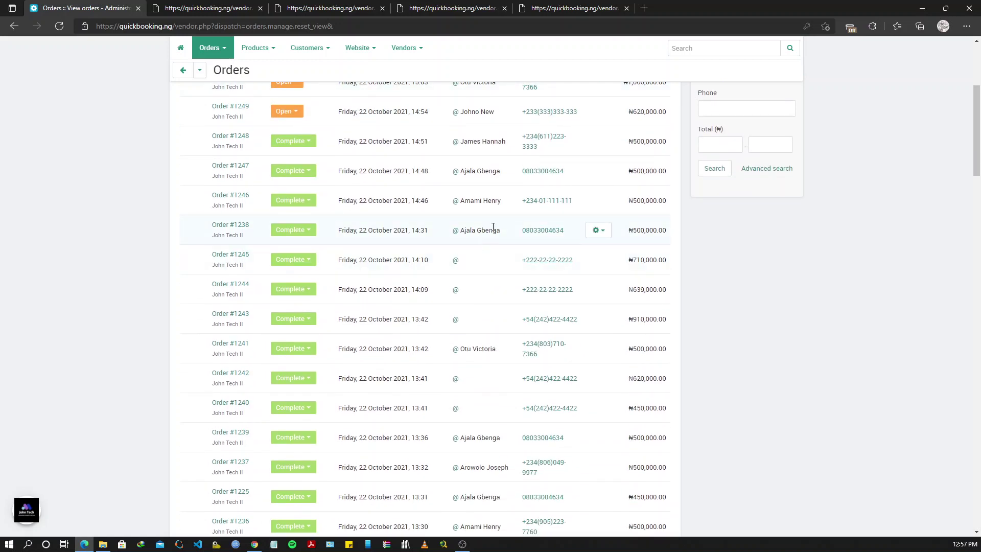
{"action": "scroll", "coordinate": [493, 226], "scroll_direction": "up", "scroll_amount": 5}
{"action": "left_click", "coordinate": [321, 186]}
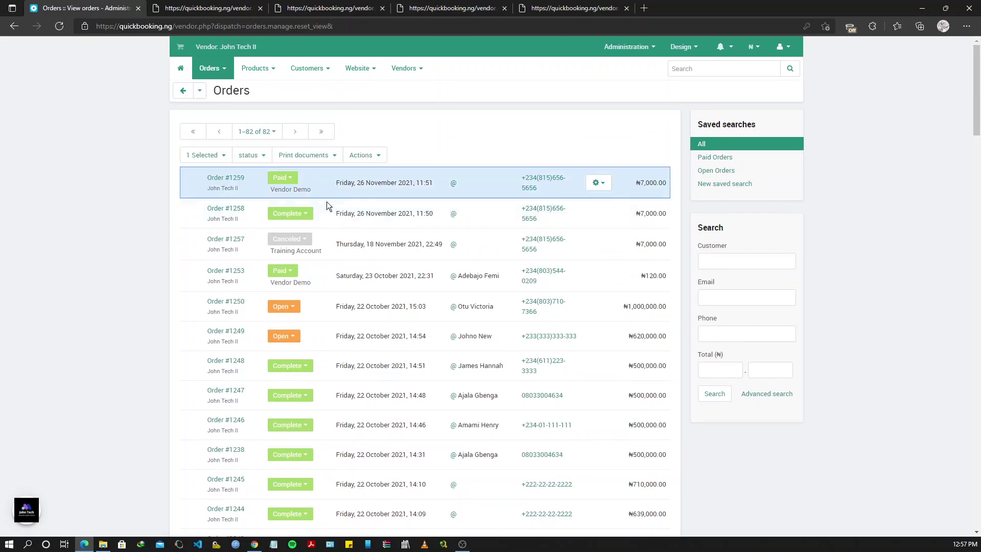
{"action": "left_click", "coordinate": [327, 202]}
{"action": "left_click", "coordinate": [361, 155]}
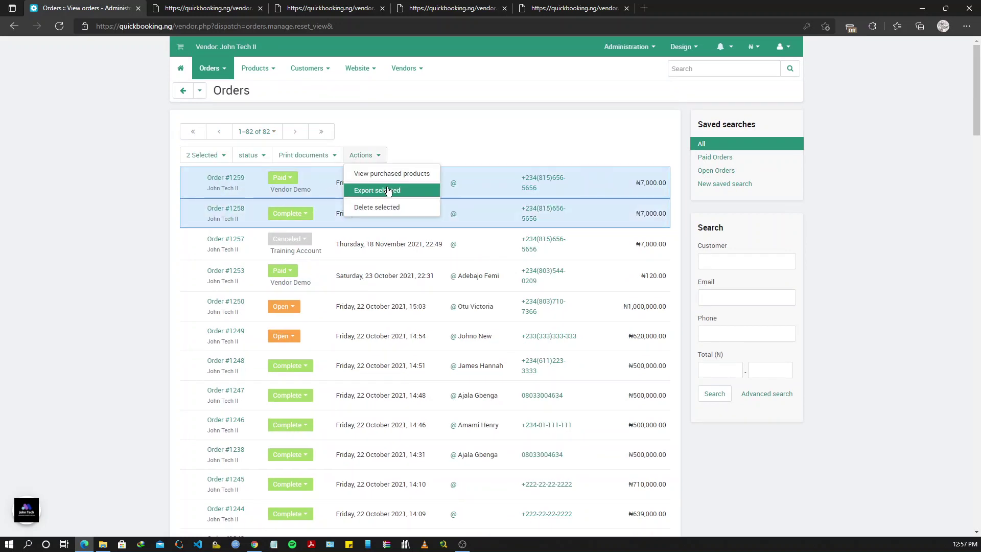
{"action": "left_click", "coordinate": [380, 156]}
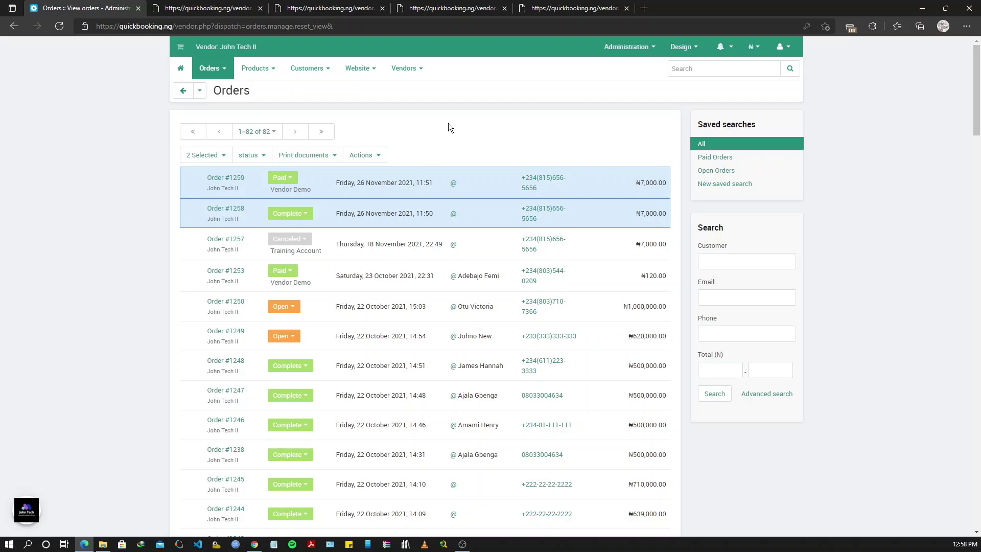
- Open the 26 November 2021, 11:51 order and examine its status options, available actions, customer notes and staff only notes
{"action": "left_click", "coordinate": [231, 183]}
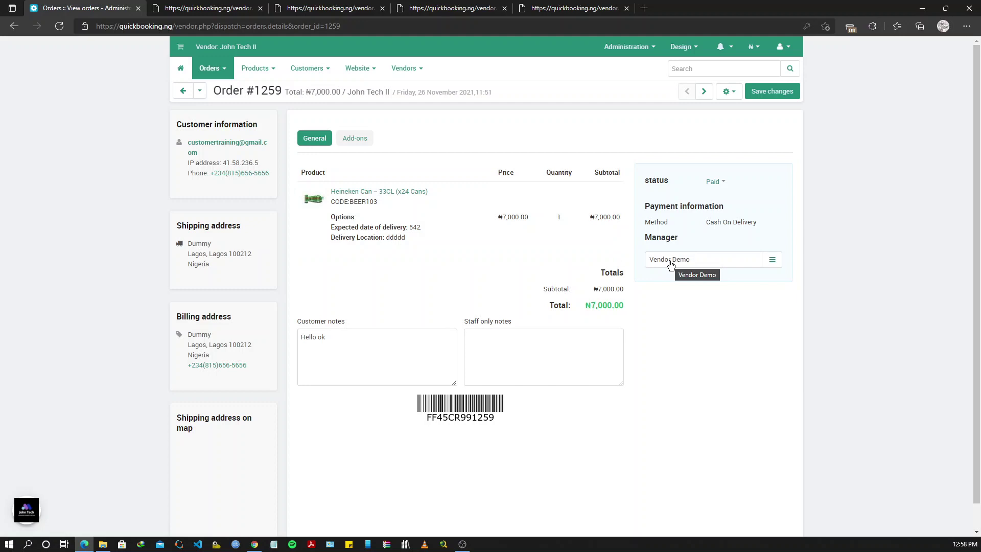
{"action": "left_click", "coordinate": [714, 181]}
{"action": "left_click", "coordinate": [715, 182]}
{"action": "left_click", "coordinate": [728, 93]}
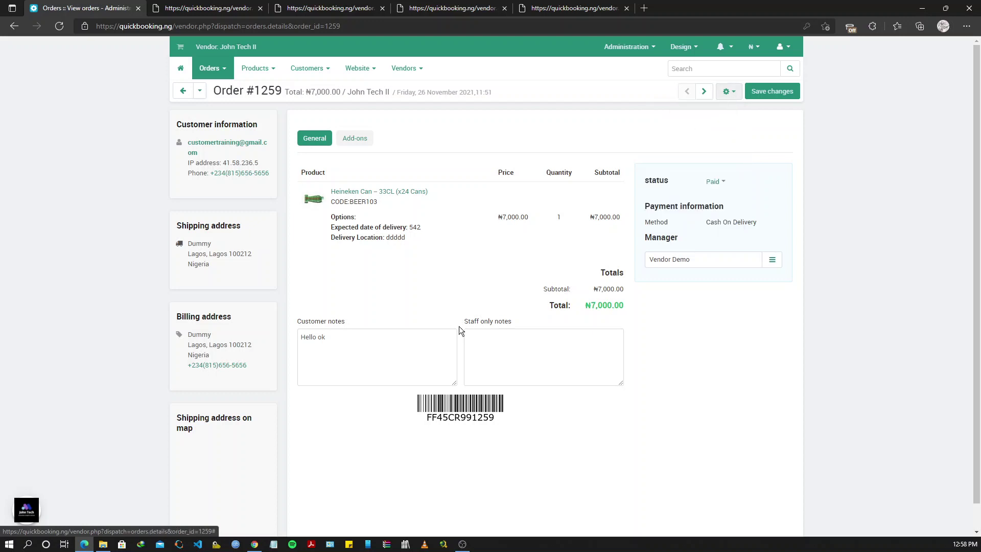
{"action": "left_click", "coordinate": [353, 353]}
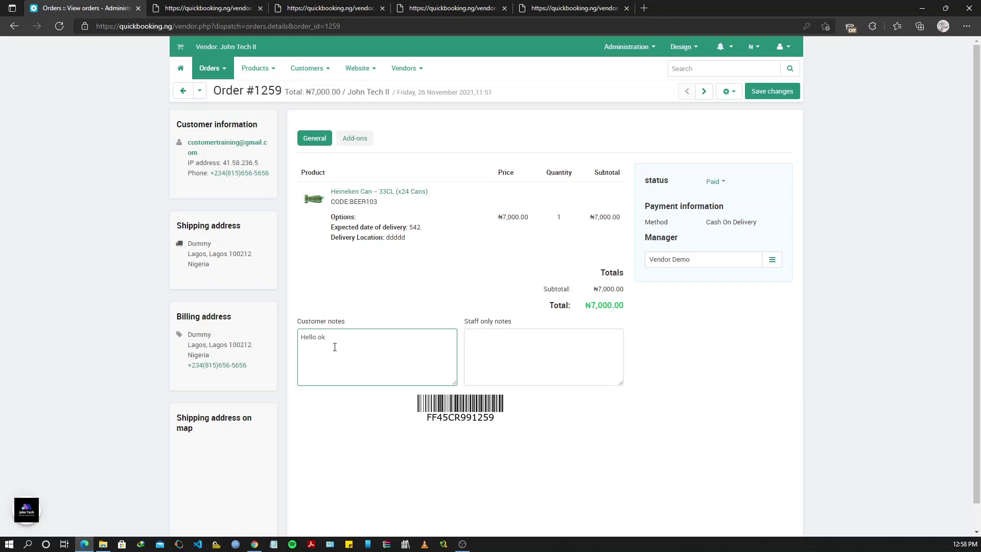
{"action": "left_click", "coordinate": [532, 367]}
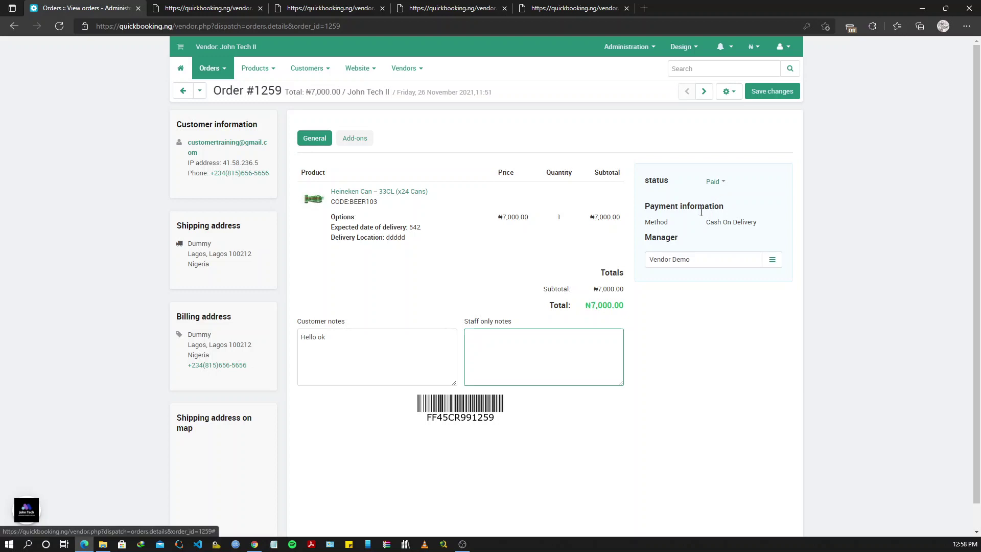
- Set the order's manager to Training Account, picking it directly and again through the full list of vendor administrators
{"action": "left_click", "coordinate": [736, 262]}
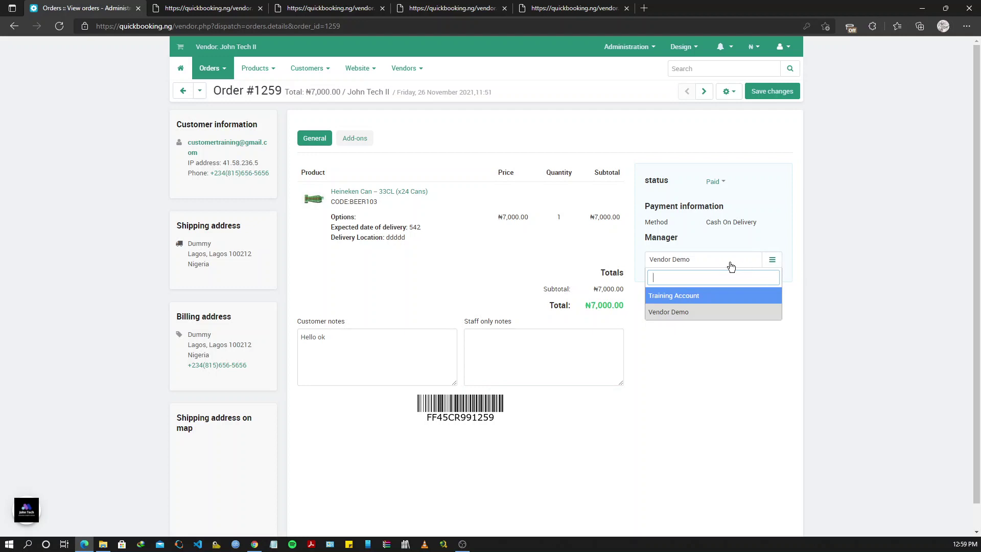
{"action": "left_click", "coordinate": [674, 296]}
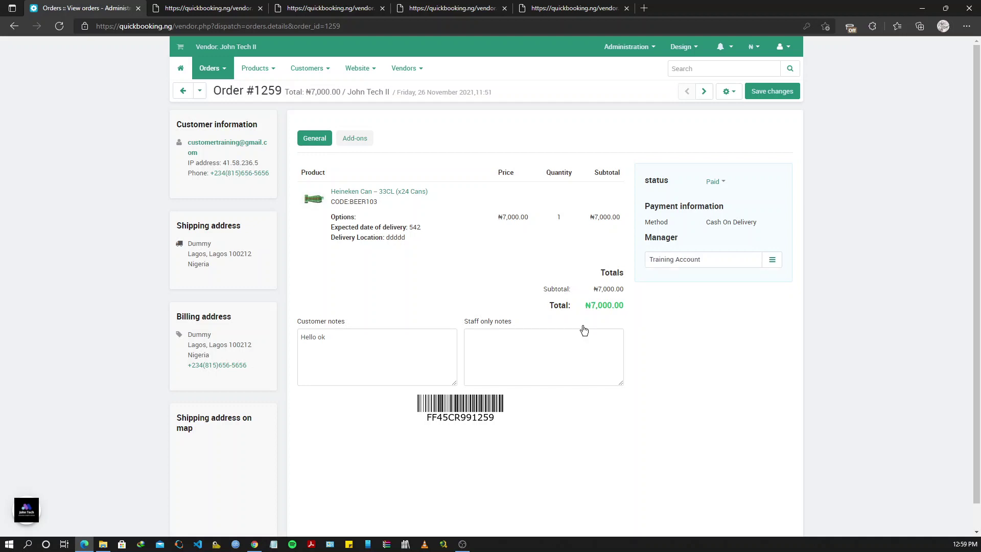
{"action": "left_click", "coordinate": [696, 260]}
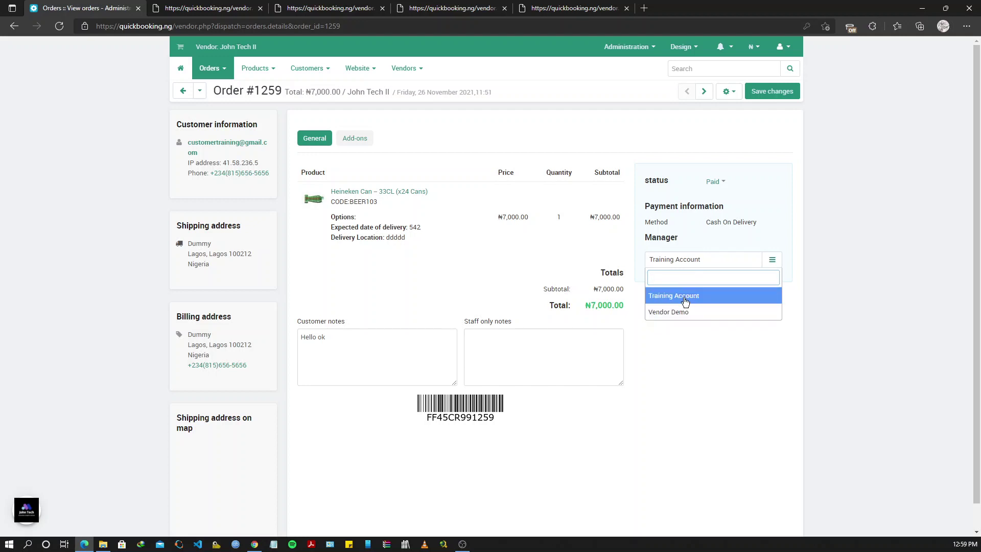
{"action": "left_click", "coordinate": [765, 262]}
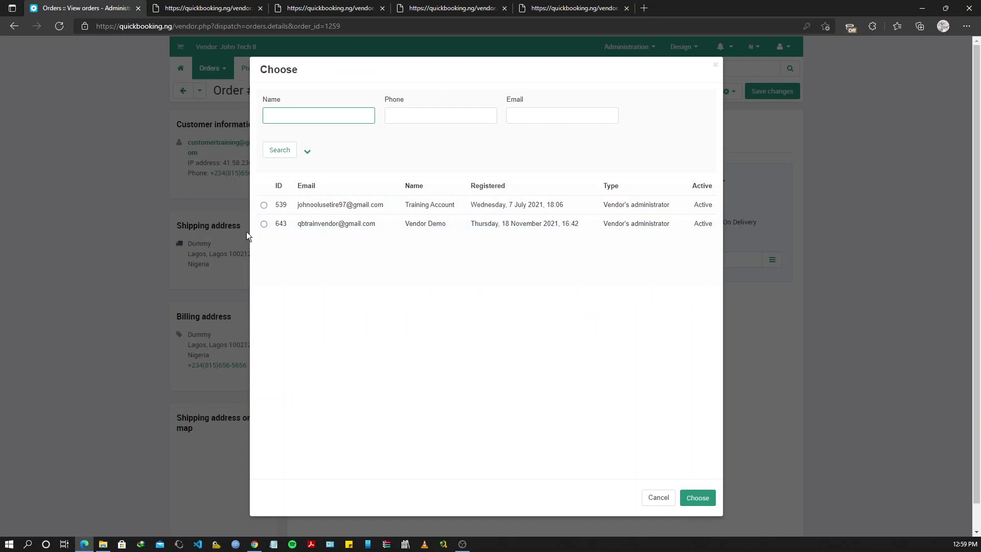
{"action": "left_click", "coordinate": [264, 205]}
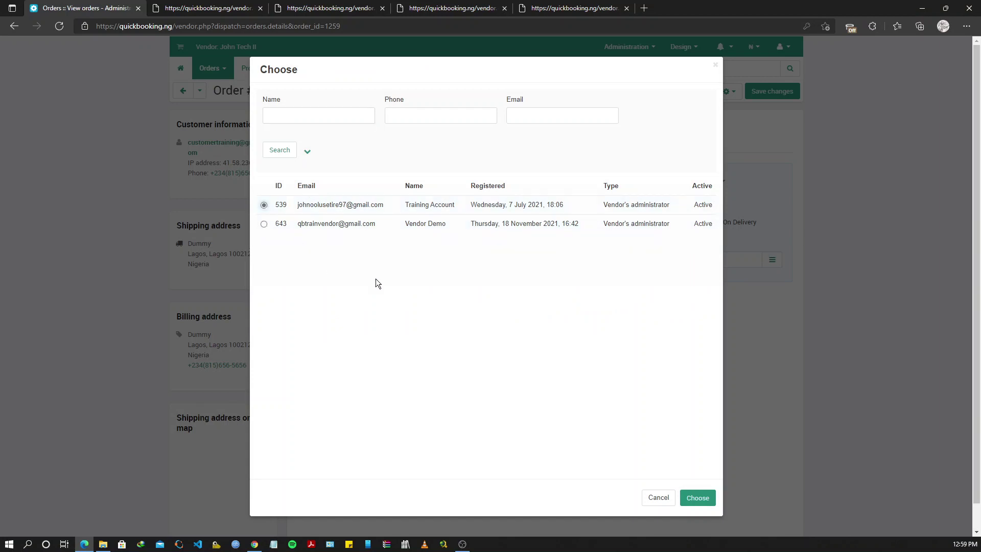
{"action": "left_click", "coordinate": [697, 498]}
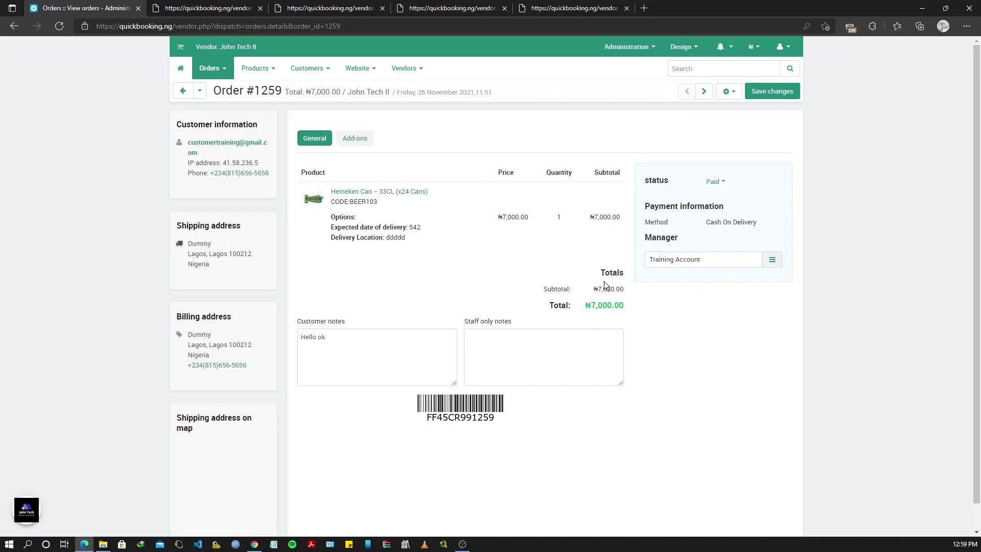
- Print the order's invoice and return to the order details
{"action": "left_click", "coordinate": [727, 92]}
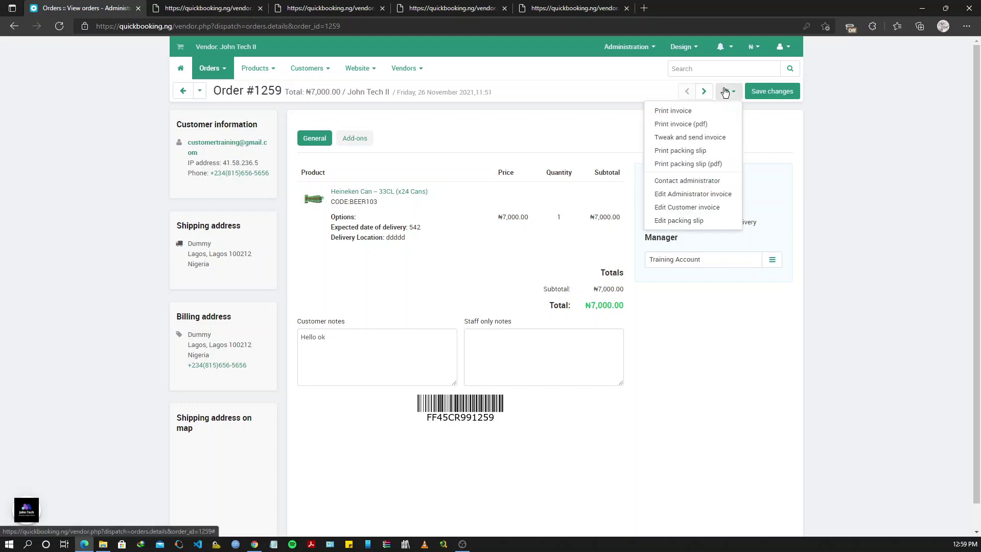
{"action": "left_click", "coordinate": [705, 113]}
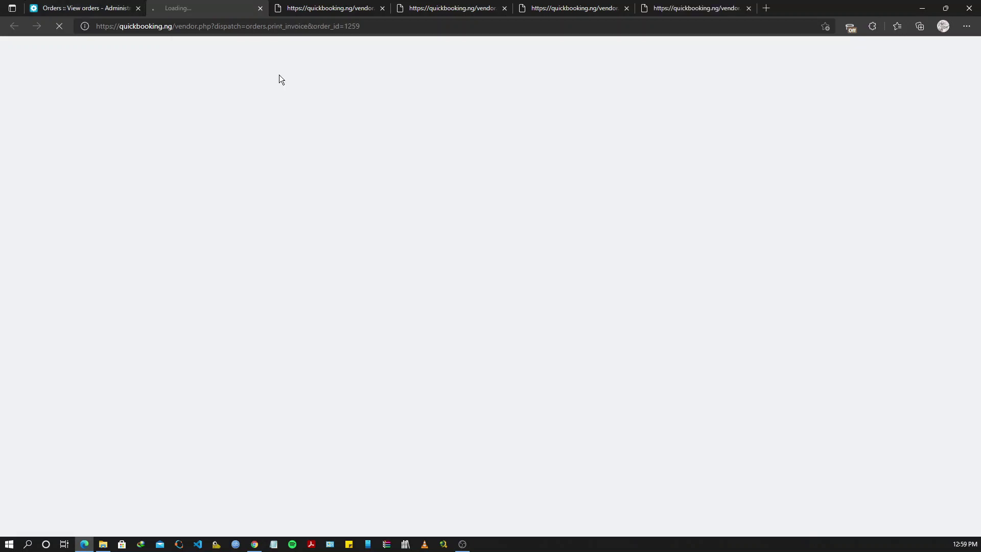
{"action": "left_click", "coordinate": [102, 8]}
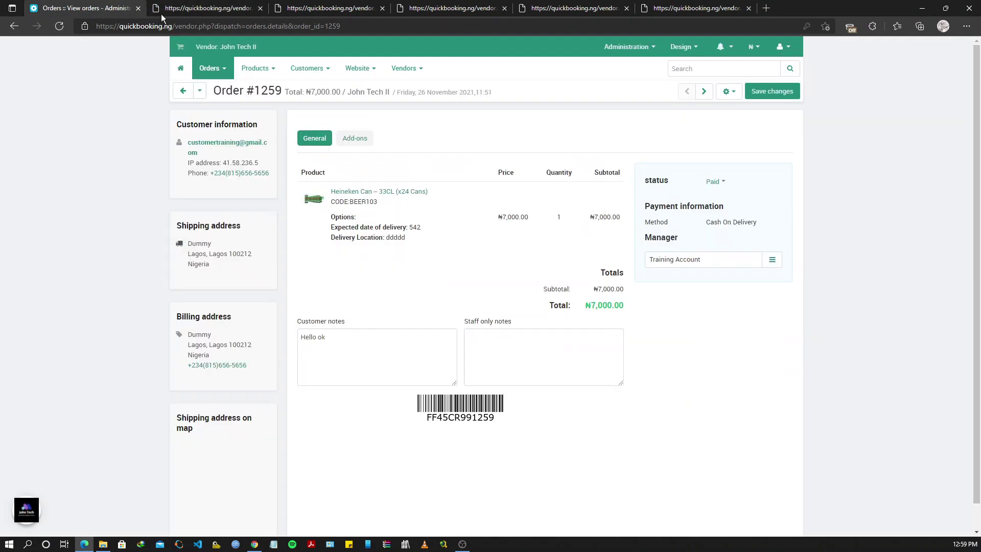
- Open the order's invoice for tweaking and sending, discarding unsaved changes, review its contents, and return to the order details without sending
{"action": "left_click", "coordinate": [730, 92]}
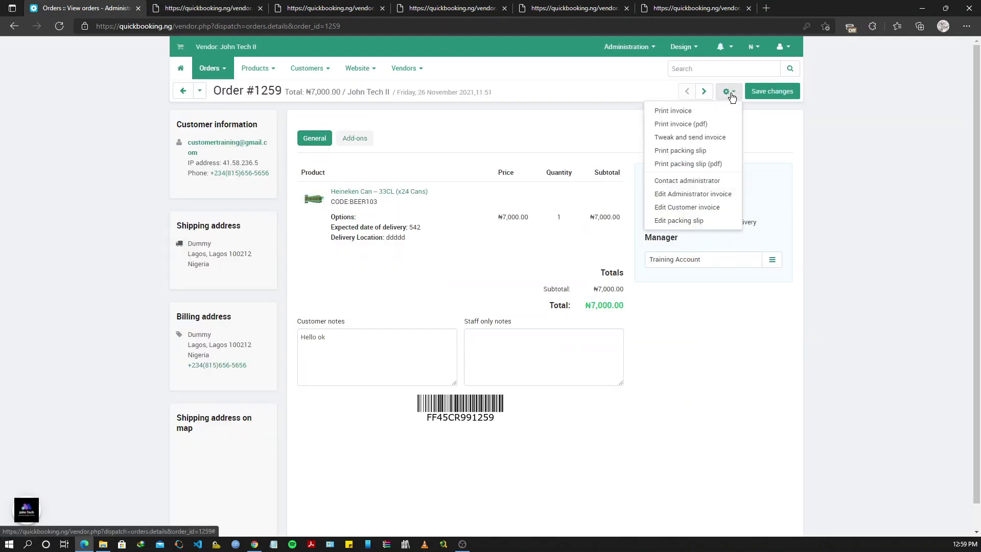
{"action": "left_click", "coordinate": [722, 135]}
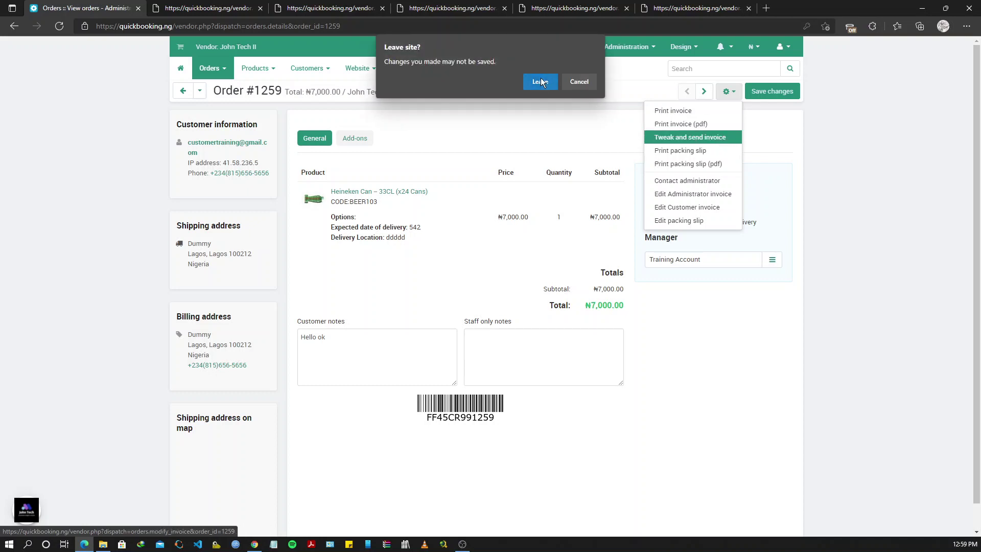
{"action": "left_click", "coordinate": [540, 82]}
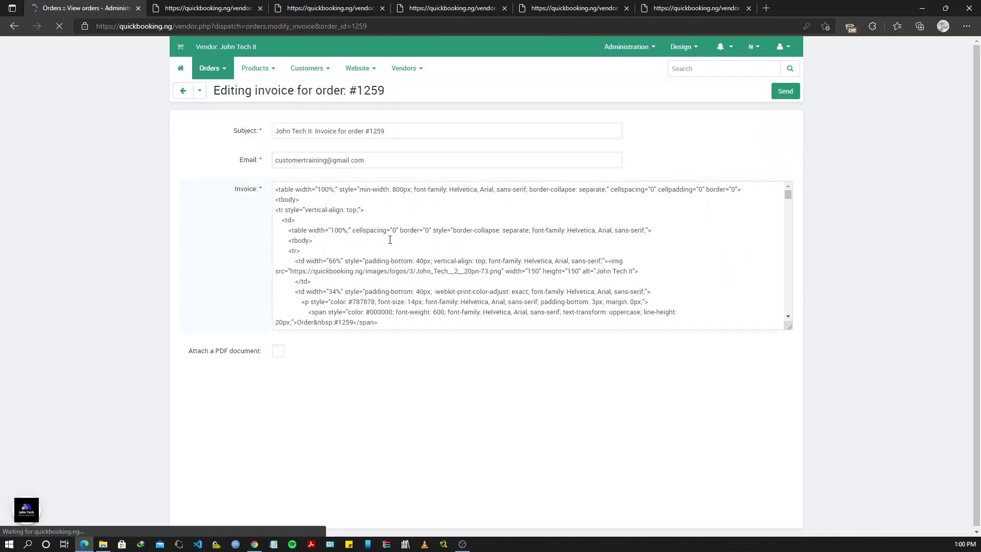
{"action": "scroll", "coordinate": [385, 250], "scroll_direction": "down", "scroll_amount": 5}
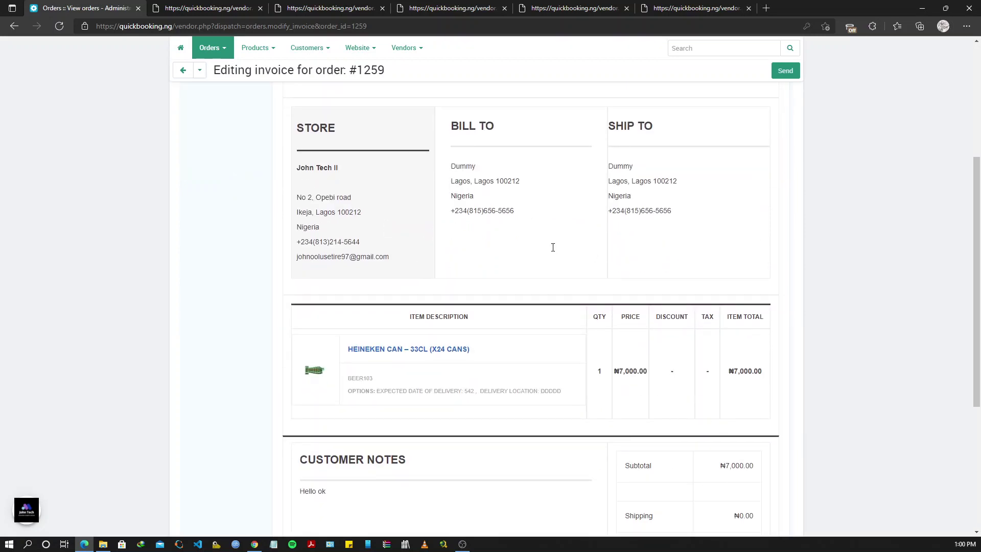
{"action": "scroll", "coordinate": [529, 205], "scroll_direction": "down", "scroll_amount": 4}
{"action": "scroll", "coordinate": [550, 208], "scroll_direction": "up", "scroll_amount": 9}
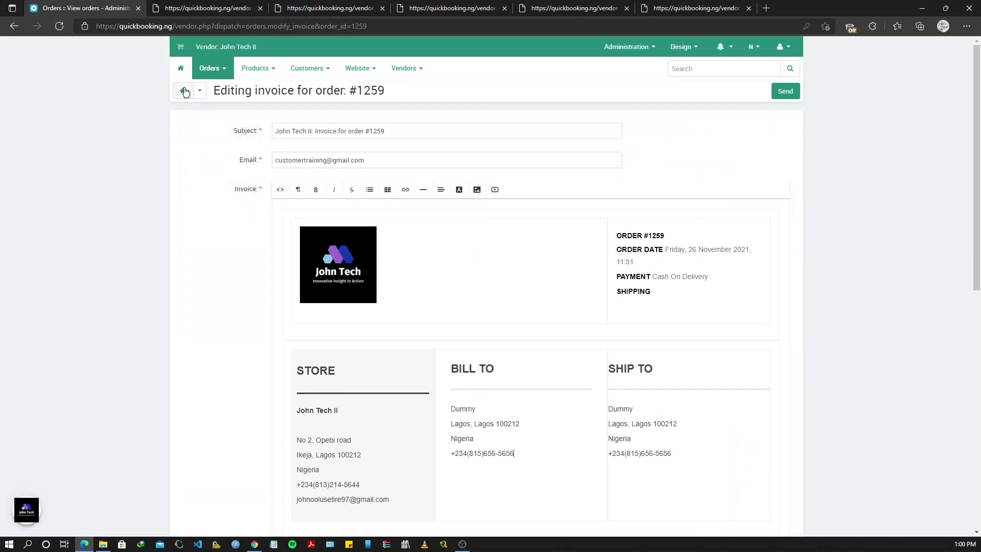
{"action": "left_click", "coordinate": [184, 91]}
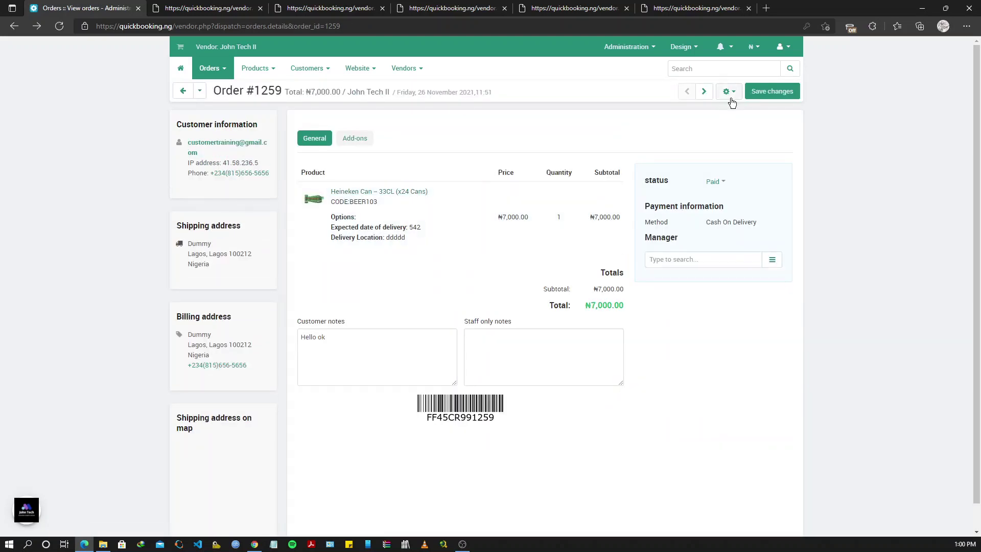
- Save the order's changes, enable notifications for the customer, orders department and vendor, and save the order again
{"action": "left_click", "coordinate": [734, 94]}
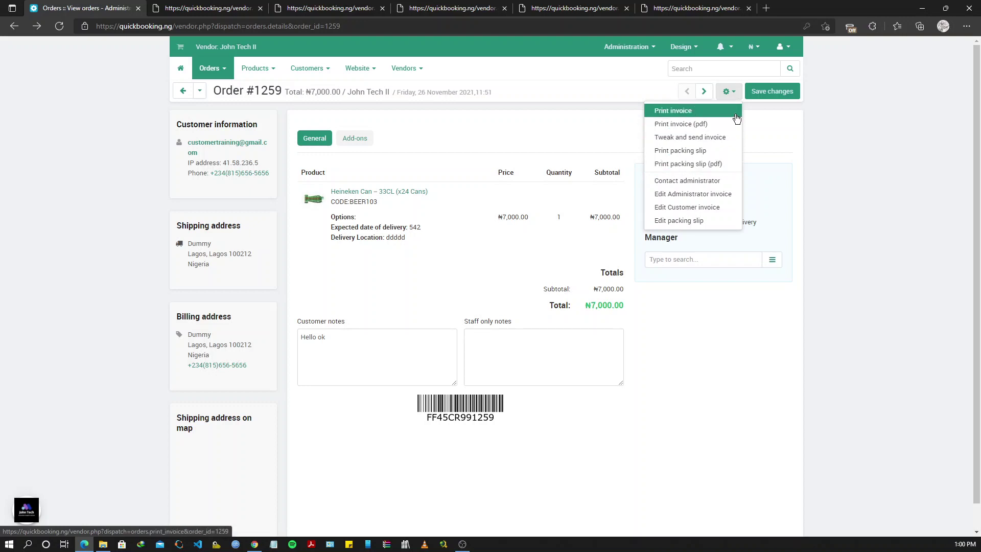
{"action": "left_click", "coordinate": [770, 93]}
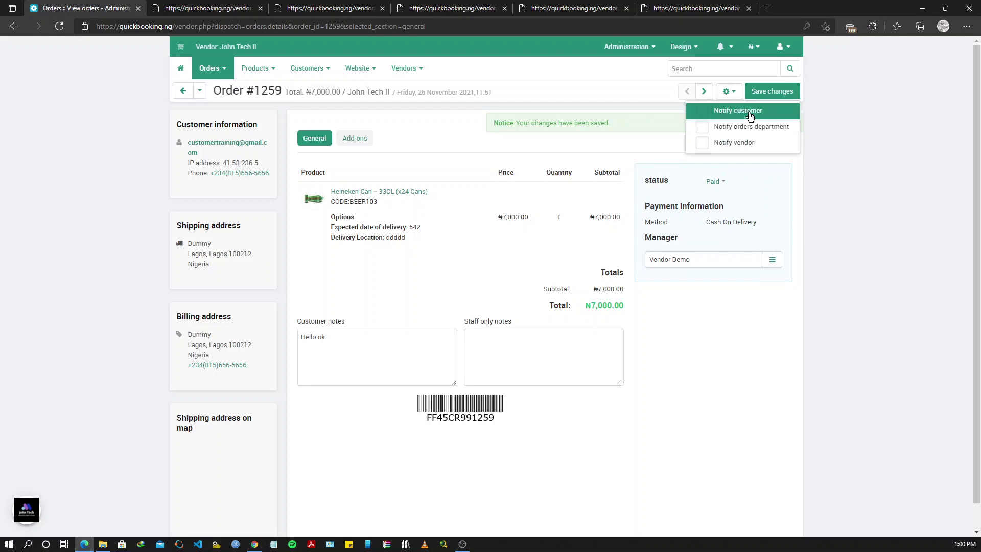
{"action": "left_click", "coordinate": [749, 116]}
{"action": "left_click", "coordinate": [748, 127]}
{"action": "left_click", "coordinate": [746, 143]}
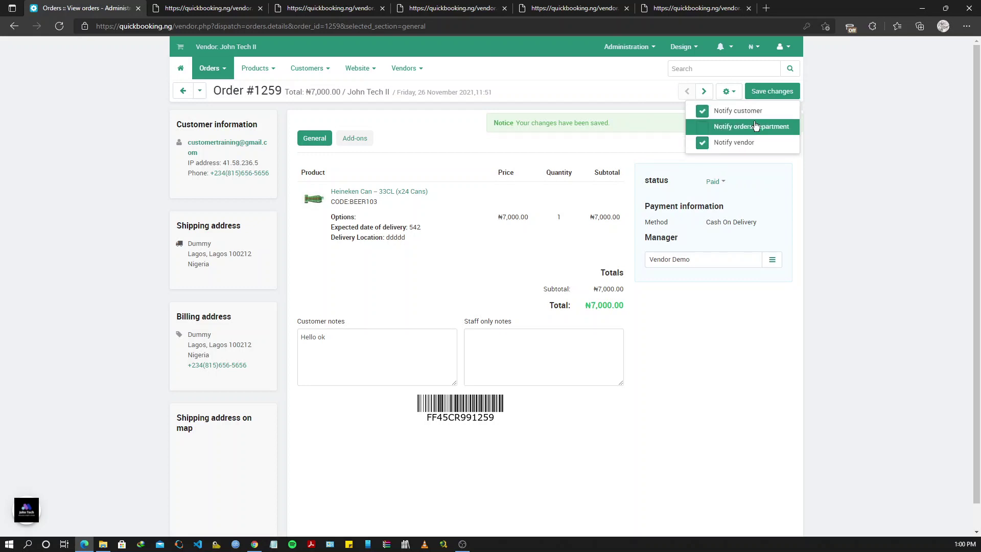
{"action": "left_click", "coordinate": [774, 92]}
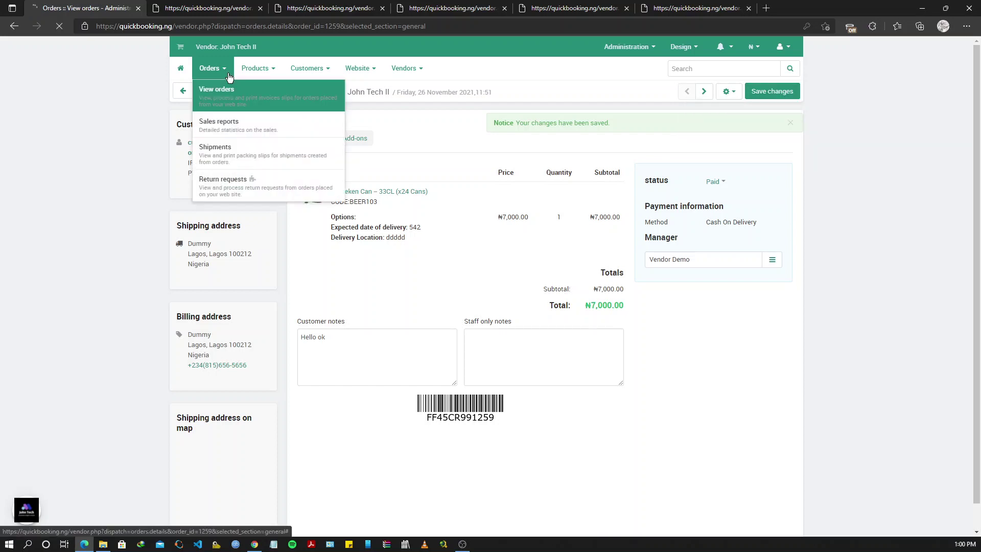
- Return to the orders list and select the two orders dated 26 November 2021 to show the bulk options
{"action": "left_click", "coordinate": [229, 105]}
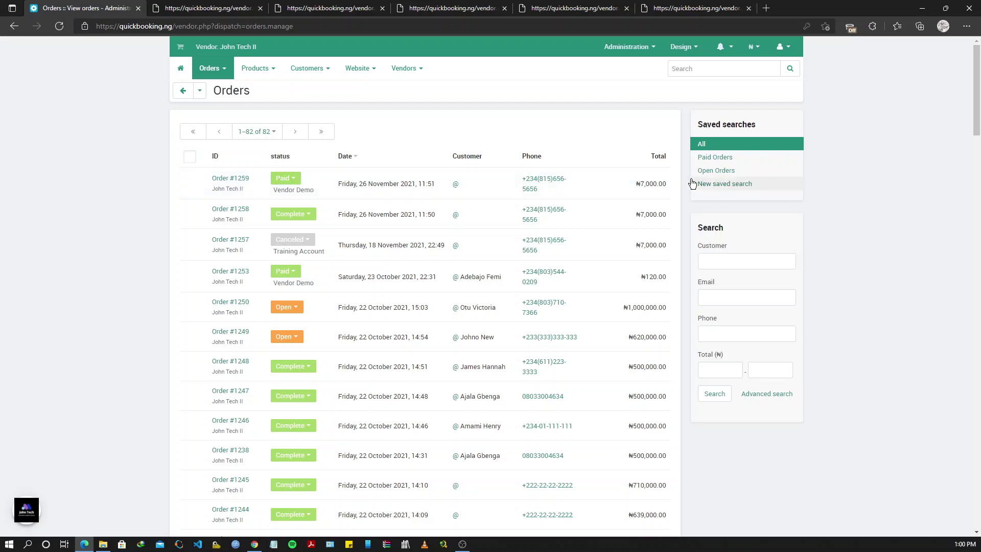
{"action": "left_click", "coordinate": [262, 189]}
{"action": "left_click", "coordinate": [262, 204]}
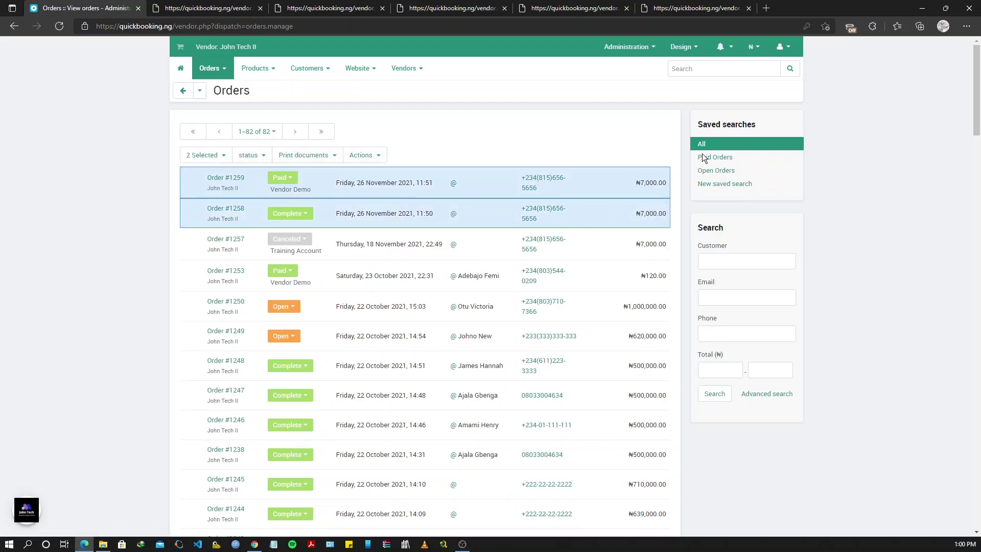
- View the Open Orders and Paid Orders saved searches, and return to the full orders list
{"action": "left_click", "coordinate": [726, 170]}
{"action": "left_click", "coordinate": [731, 159]}
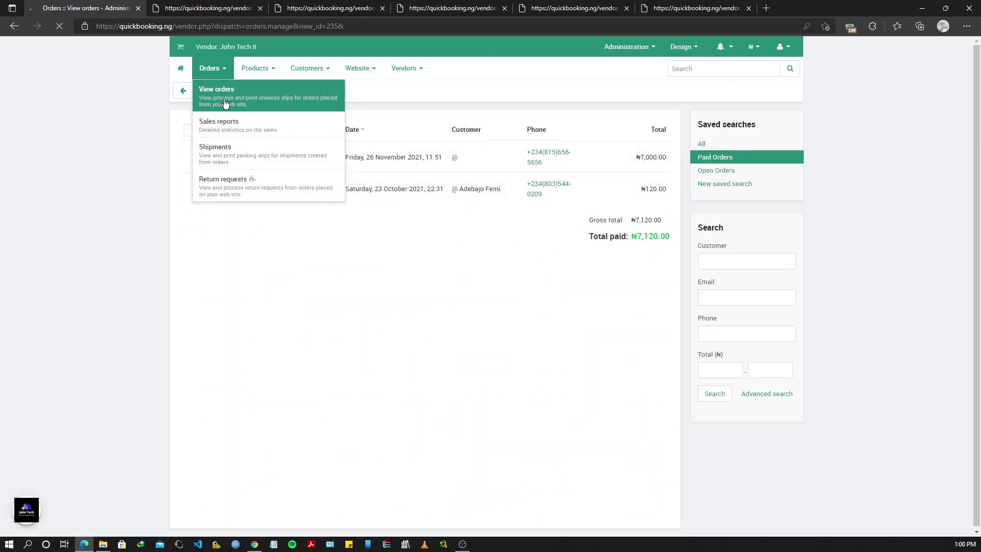
{"action": "left_click", "coordinate": [225, 103]}
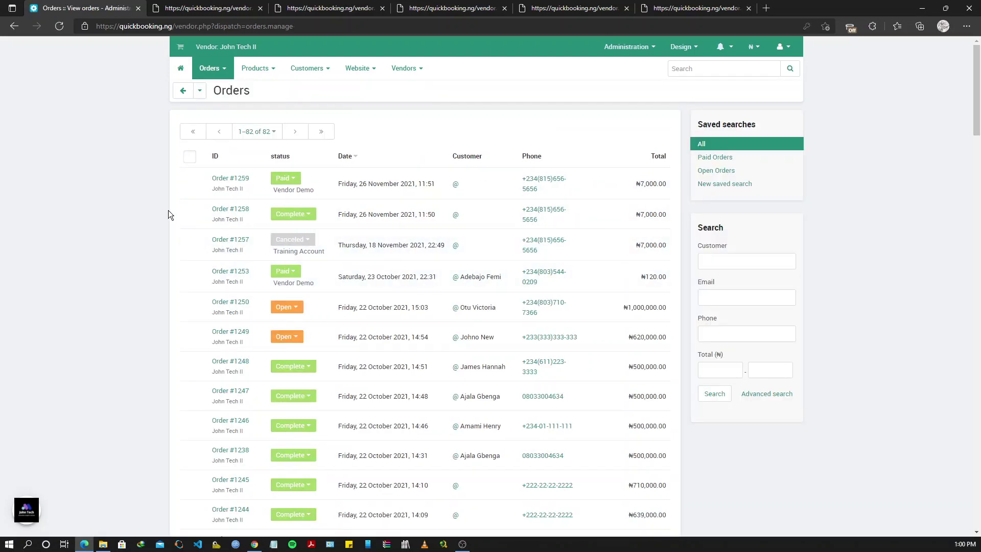